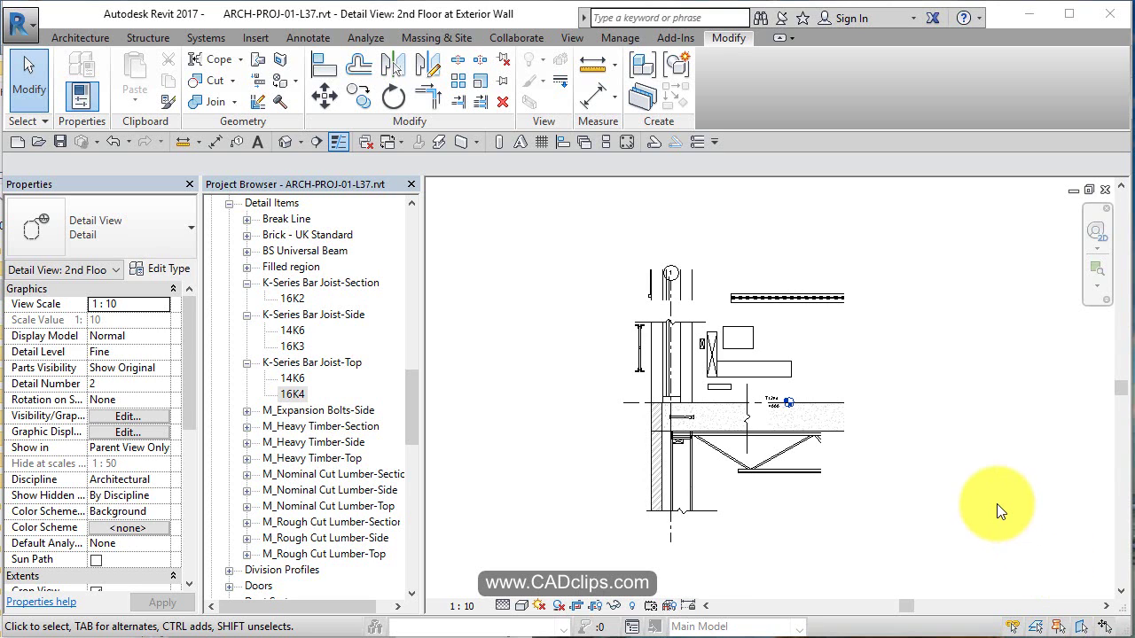
# - View the T / Ftg floor plan and open the T / Main floor plan
pyautogui.moveTo(411, 418); pyautogui.dragTo(411, 244)
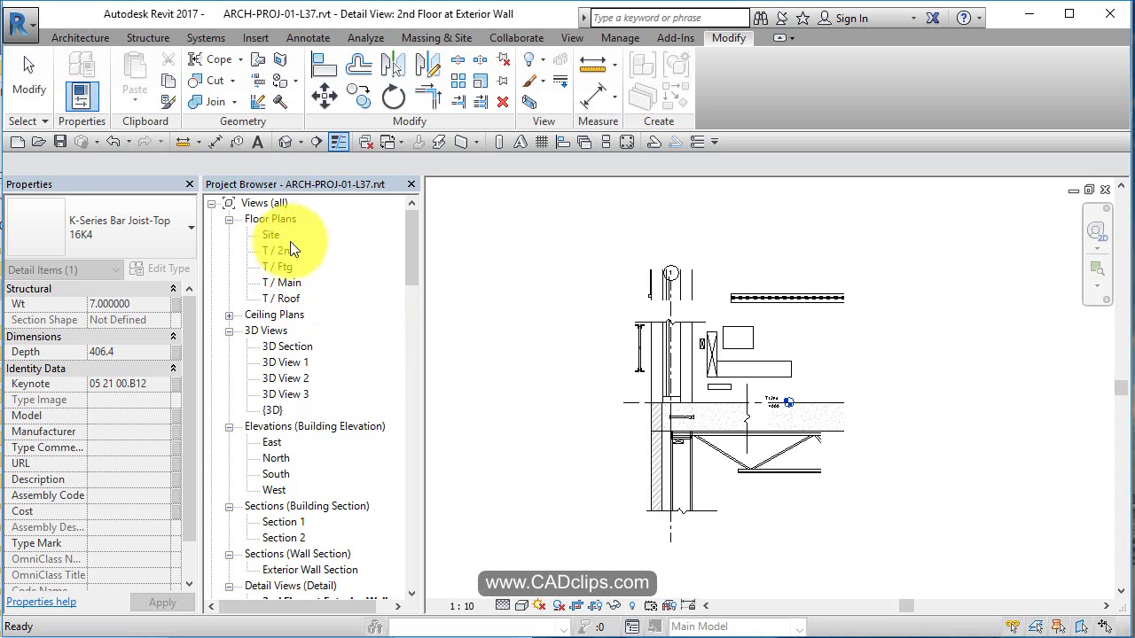
pyautogui.doubleClick(282, 267)
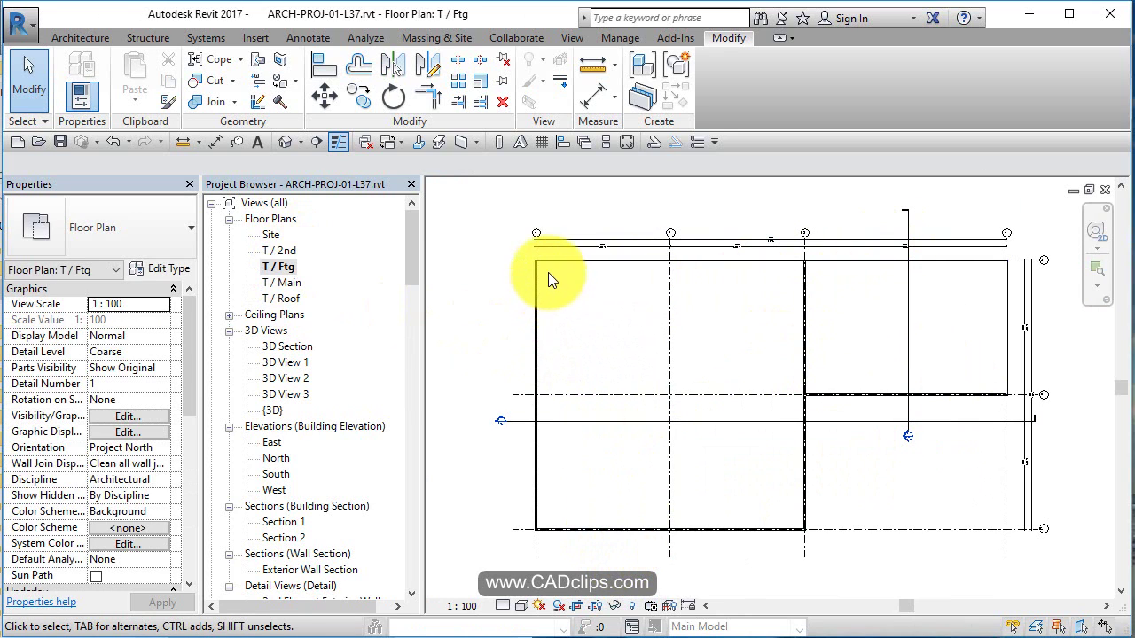
pyautogui.scroll(3, 548, 275)
pyautogui.scroll(-3, 548, 275)
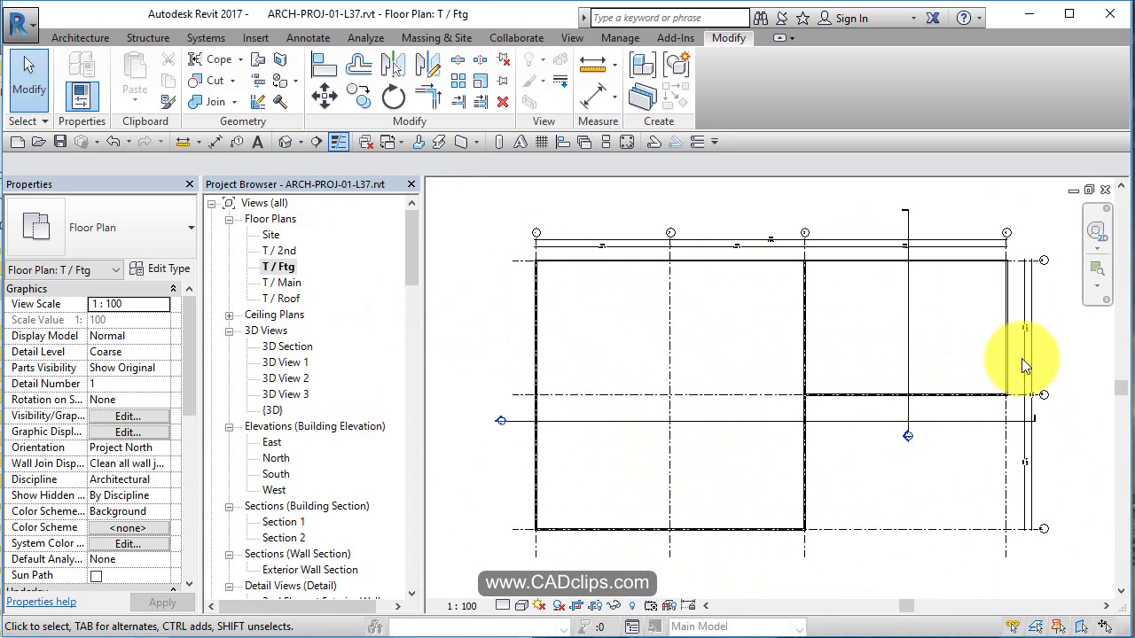
pyautogui.doubleClick(290, 282)
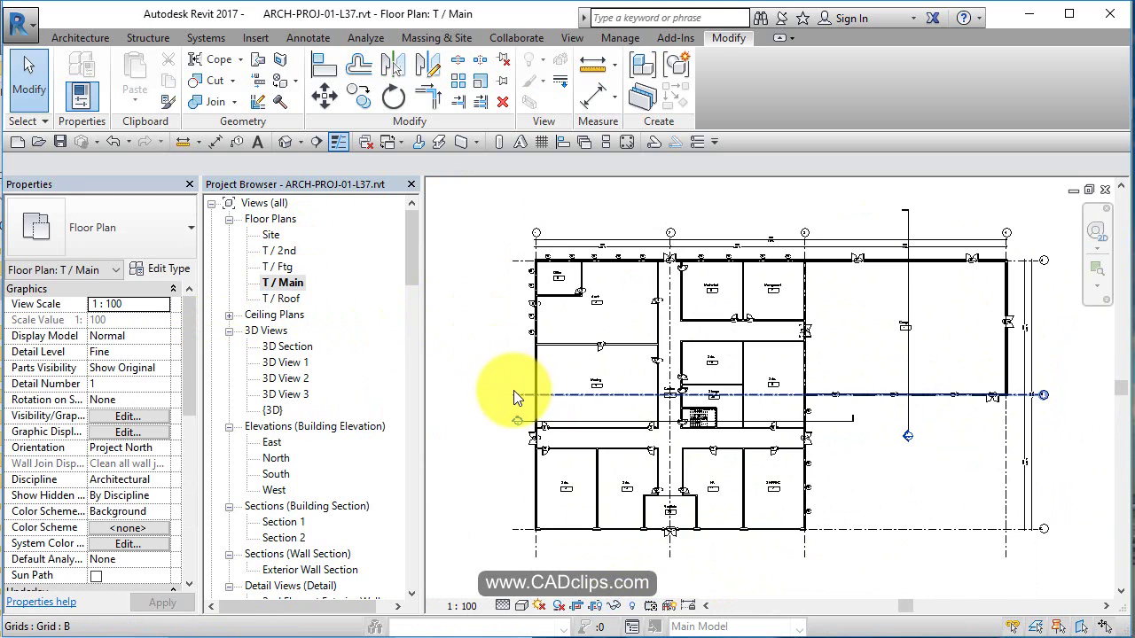
# - Start an aligned dimension string from grid 1 through the Office partition to the Admin corridor wall at door 14
pyautogui.click(592, 96)
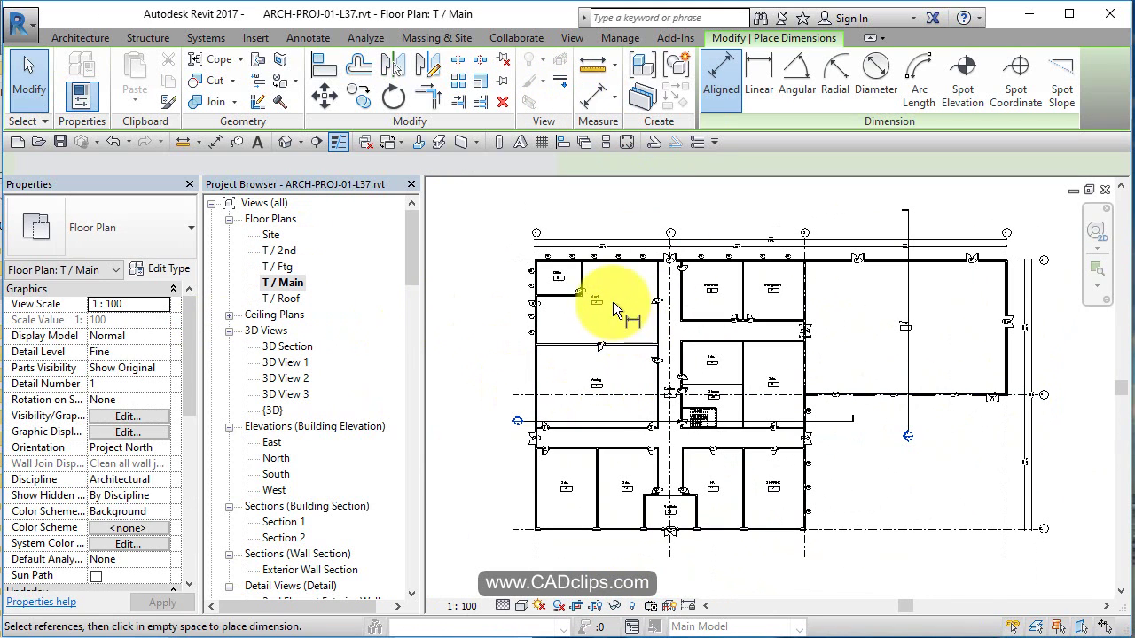
pyautogui.scroll(3, 539, 266)
pyautogui.scroll(2, 545, 284)
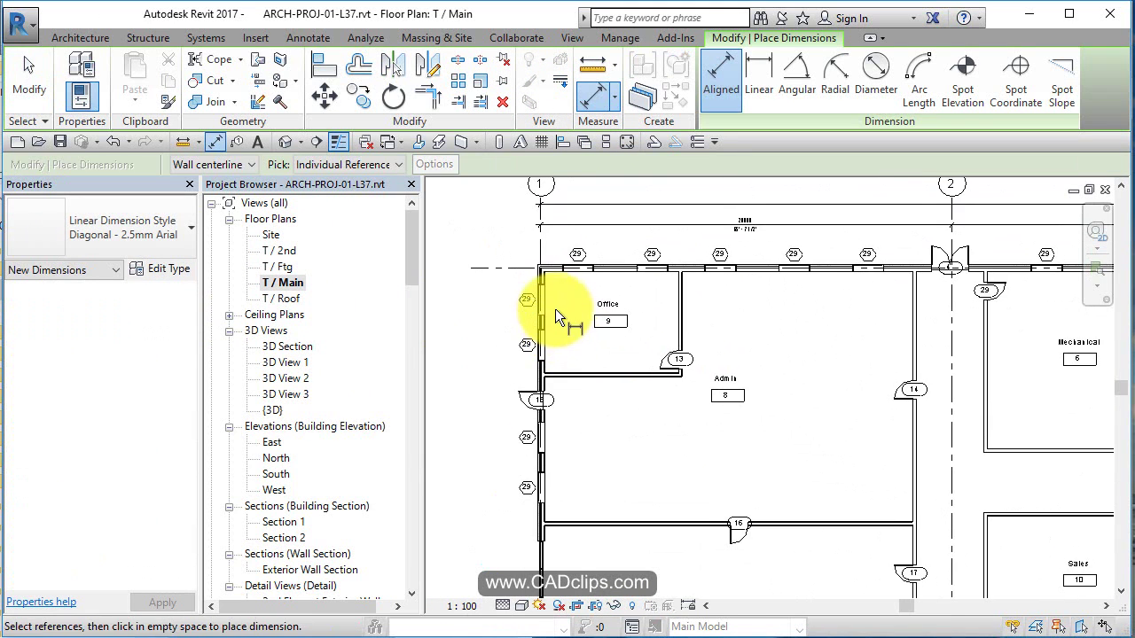
pyautogui.click(538, 232)
pyautogui.scroll(2, 674, 337)
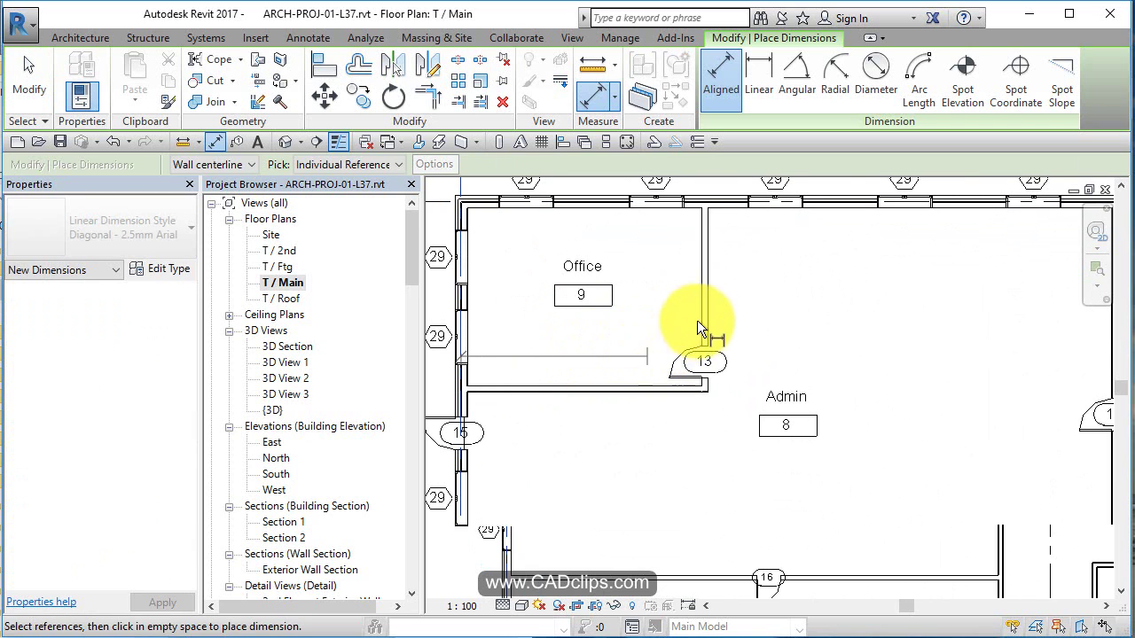
pyautogui.click(711, 297)
pyautogui.moveTo(742, 349); pyautogui.dragTo(707, 333, button='middle')
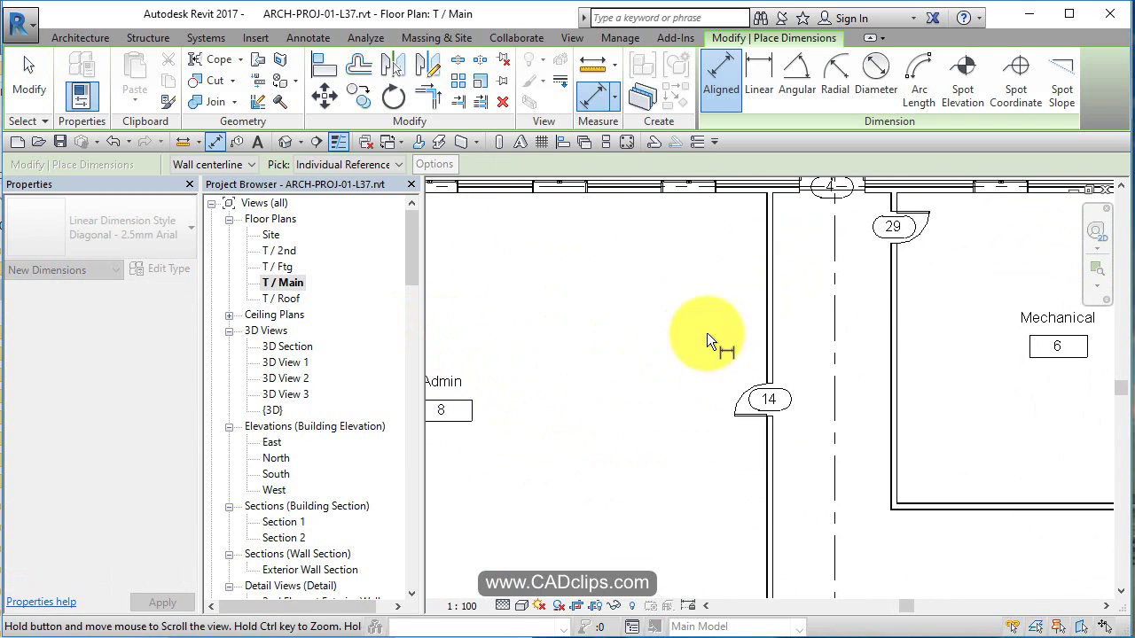
pyautogui.click(769, 286)
pyautogui.scroll(2, 891, 350)
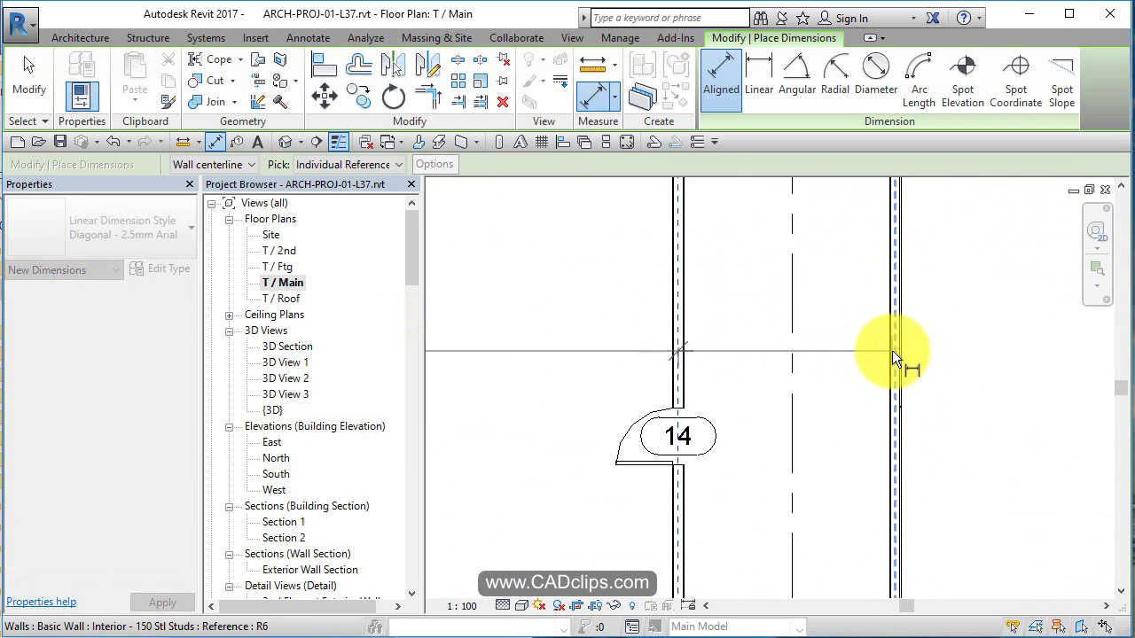
# - Check the wall reference preferences, keep wall centerlines, and add the corridor wall on the Mechanical side to the string
pyautogui.click(213, 162)
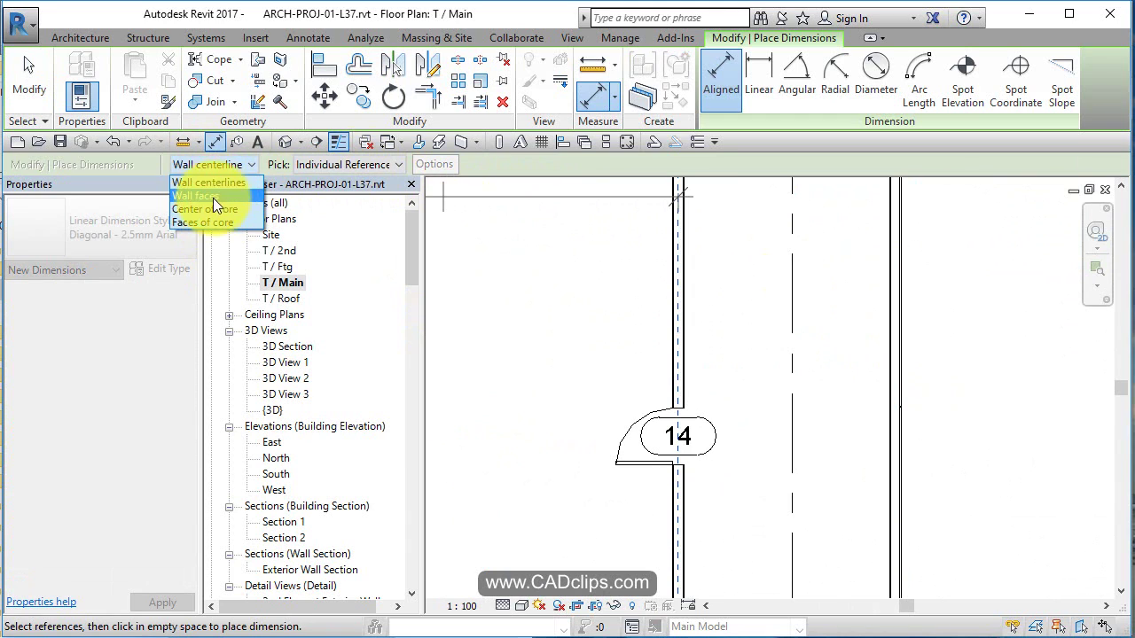
pyautogui.click(845, 344)
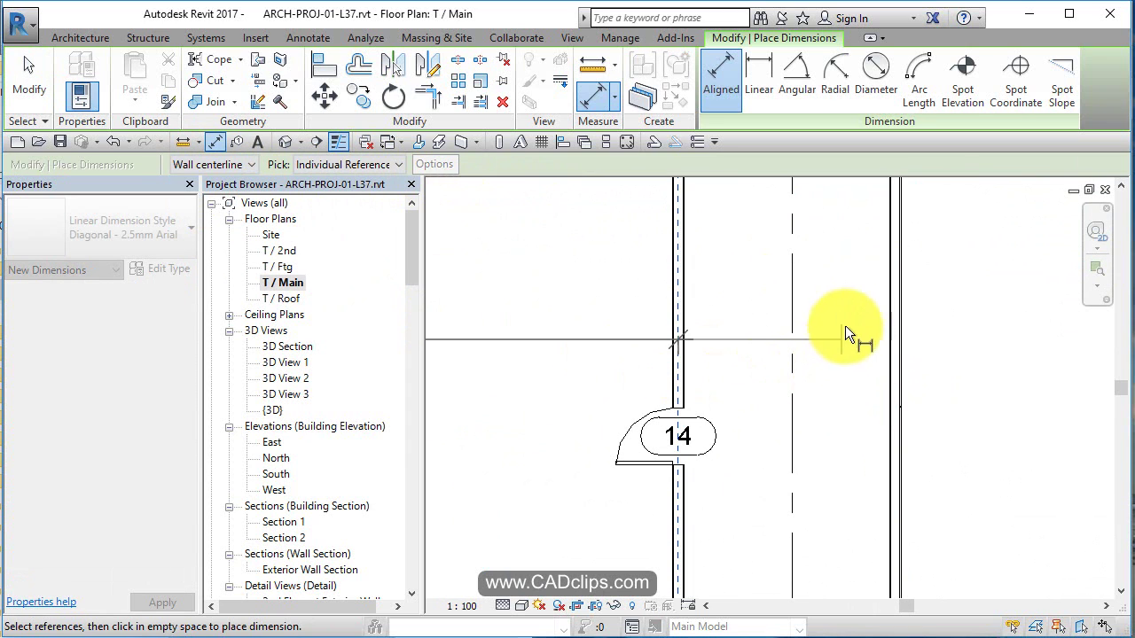
pyautogui.click(897, 333)
pyautogui.moveTo(711, 341); pyautogui.dragTo(509, 284, button='middle')
pyautogui.scroll(-2, 682, 321)
pyautogui.moveTo(667, 364); pyautogui.dragTo(468, 348, button='middle')
pyautogui.scroll(3, 780, 373)
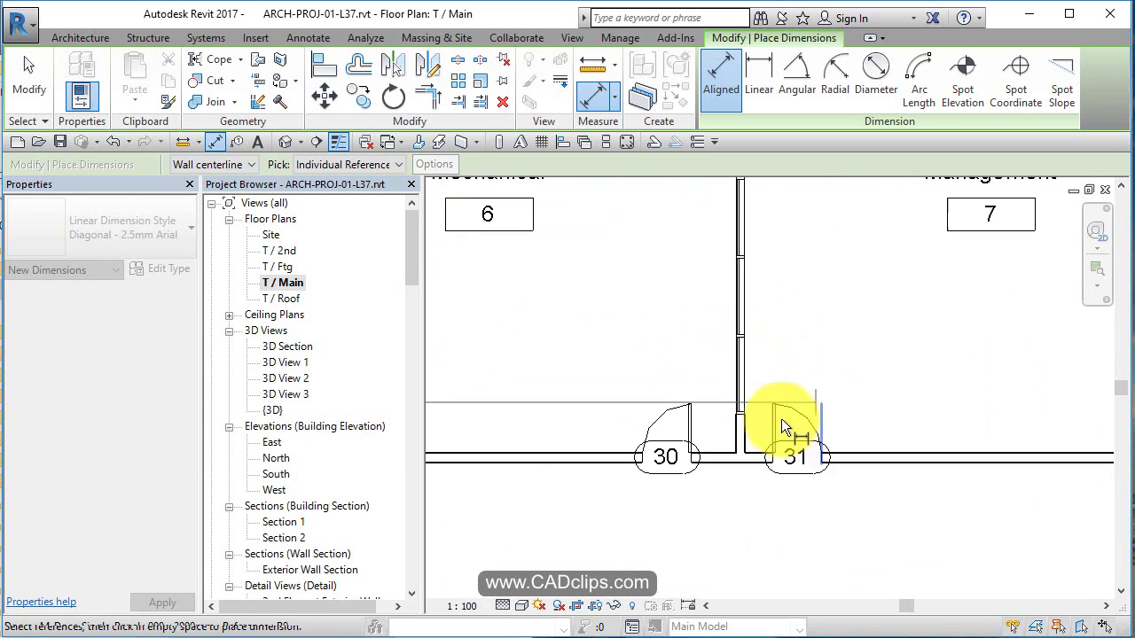
# - Add the Mechanical–Management partition and Management's outer wall to the string and place it through the Admin, Mechanical and Management rooms
pyautogui.scroll(-1, 838, 396)
pyautogui.scroll(-1, 844, 398)
pyautogui.moveTo(844, 398); pyautogui.dragTo(692, 325, button='middle')
pyautogui.click(912, 323)
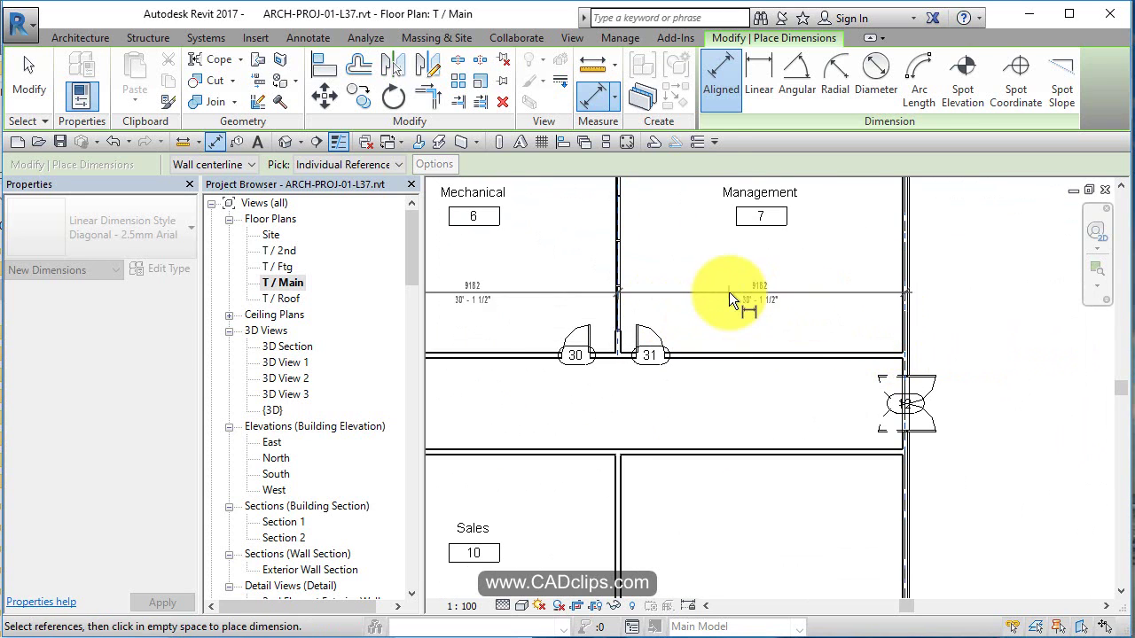
pyautogui.scroll(-1, 840, 320)
pyautogui.moveTo(841, 321); pyautogui.dragTo(991, 347, button='middle')
pyautogui.click(913, 323)
# - Start a second aligned dimension string from the exterior wall beside door 16's partition to the corridor wall at door 17
pyautogui.scroll(-1, 878, 372)
pyautogui.moveTo(535, 449); pyautogui.dragTo(689, 378, button='middle')
pyautogui.moveTo(621, 397); pyautogui.dragTo(648, 375, button='middle')
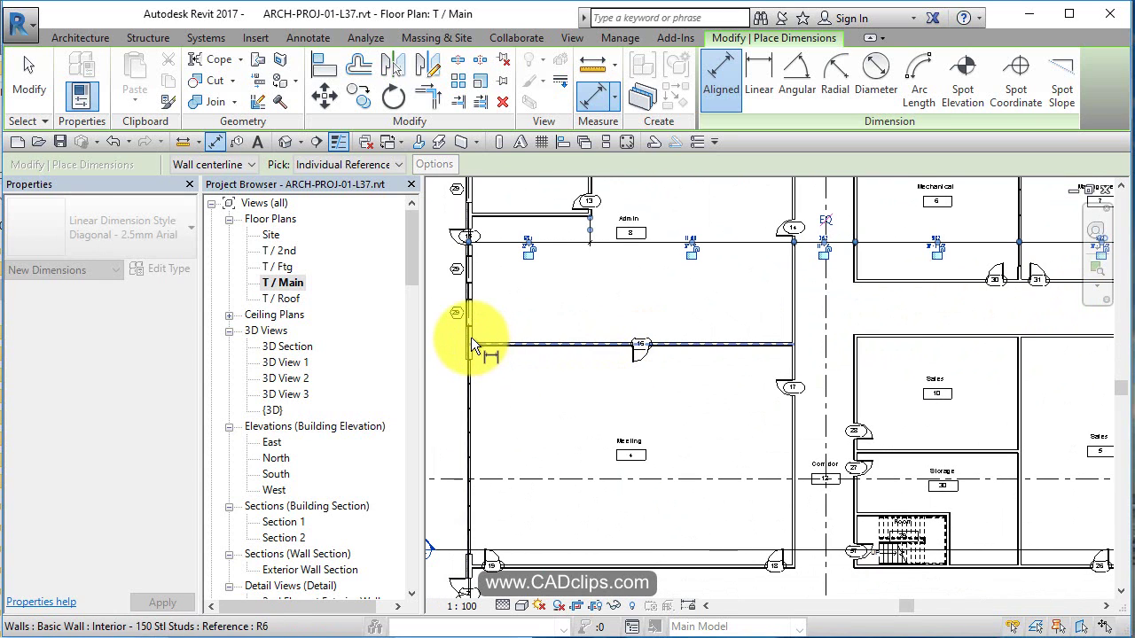
pyautogui.scroll(2, 469, 352)
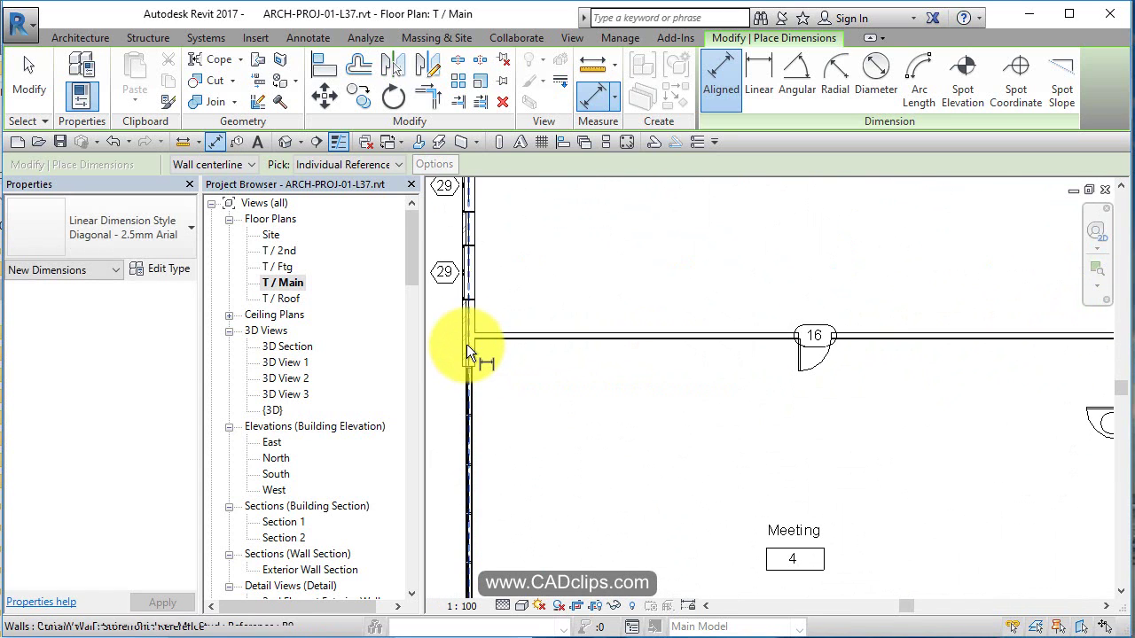
pyautogui.click(467, 335)
pyautogui.press('Escape')
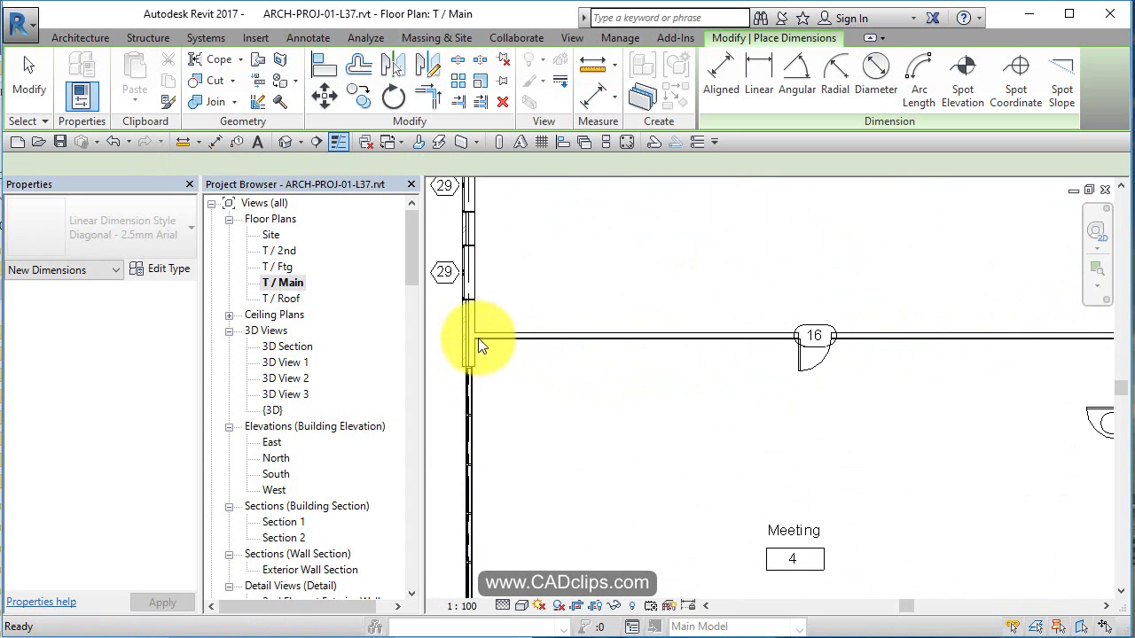
pyautogui.scroll(1, 478, 337)
pyautogui.scroll(-2, 474, 342)
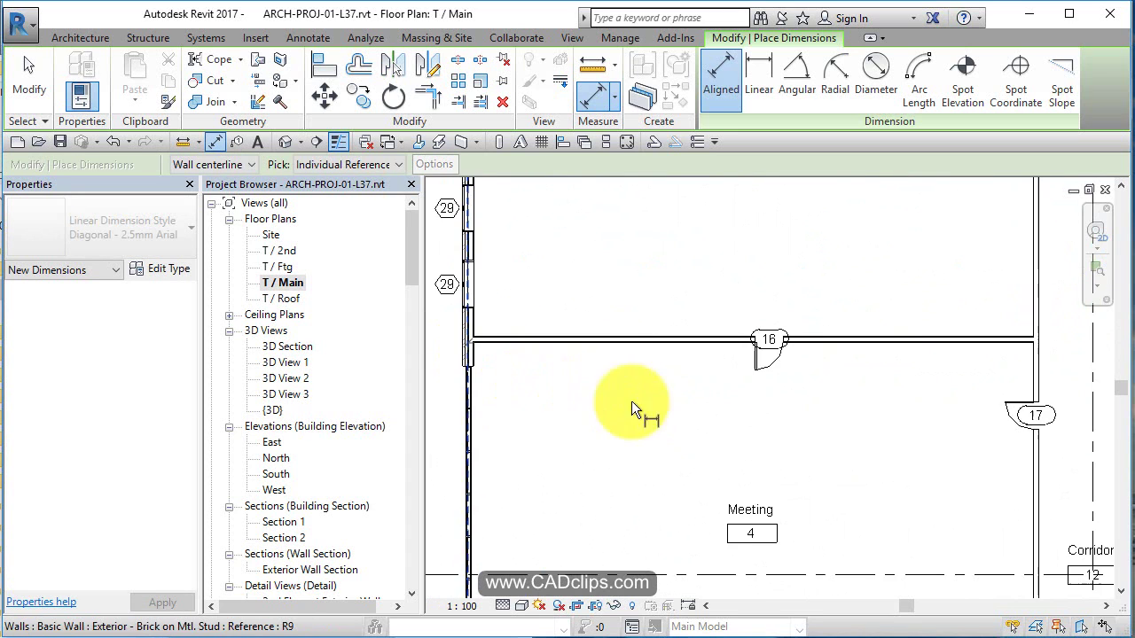
pyautogui.moveTo(732, 426); pyautogui.dragTo(515, 380, button='middle')
pyautogui.scroll(-2, 801, 339)
pyautogui.moveTo(802, 339); pyautogui.dragTo(799, 378, button='middle')
pyautogui.scroll(2, 802, 371)
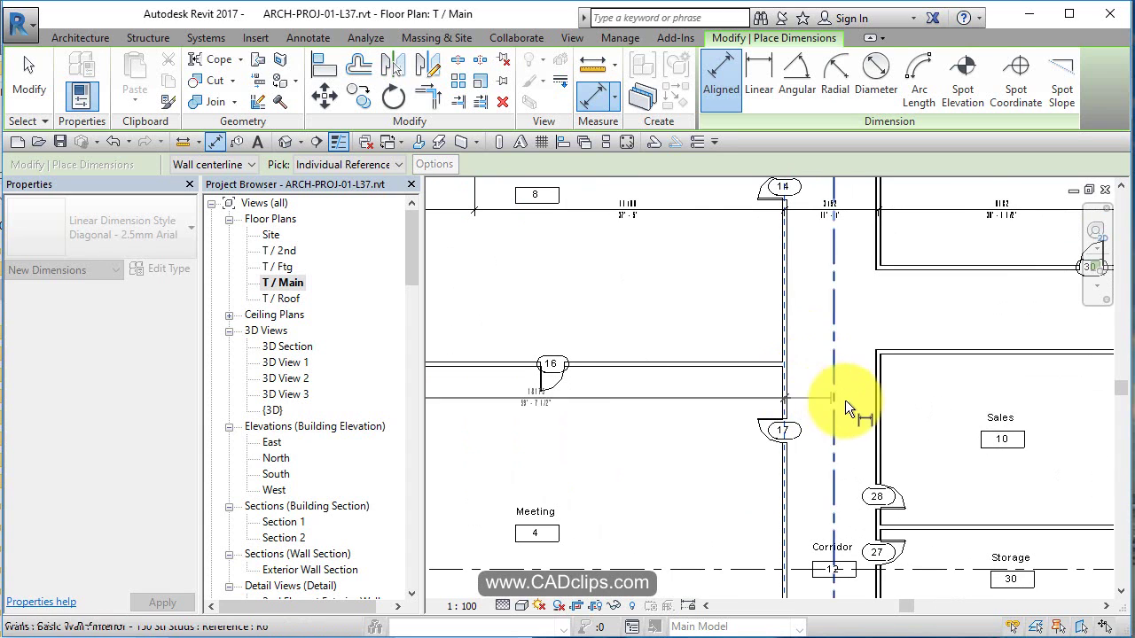
# - Continue the second string across the corridor and through the walls of the Sales rooms up to the Garage
pyautogui.moveTo(828, 420); pyautogui.dragTo(394, 357, button='middle')
pyautogui.click(703, 353)
pyautogui.click(942, 374)
pyautogui.moveTo(916, 390); pyautogui.dragTo(372, 375, button='middle')
pyautogui.moveTo(872, 378); pyautogui.dragTo(559, 381, button='middle')
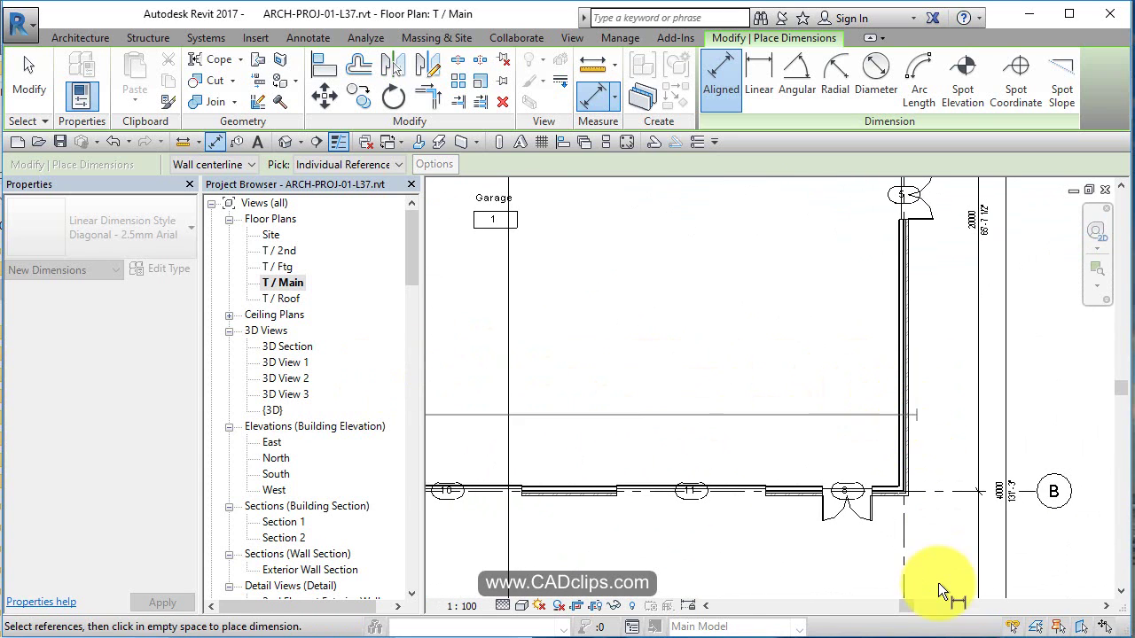
# - Add the grid line along the Garage's outer wall to the second string and place it through the Sales rooms and Garage
pyautogui.click(911, 556)
pyautogui.scroll(-4, 714, 468)
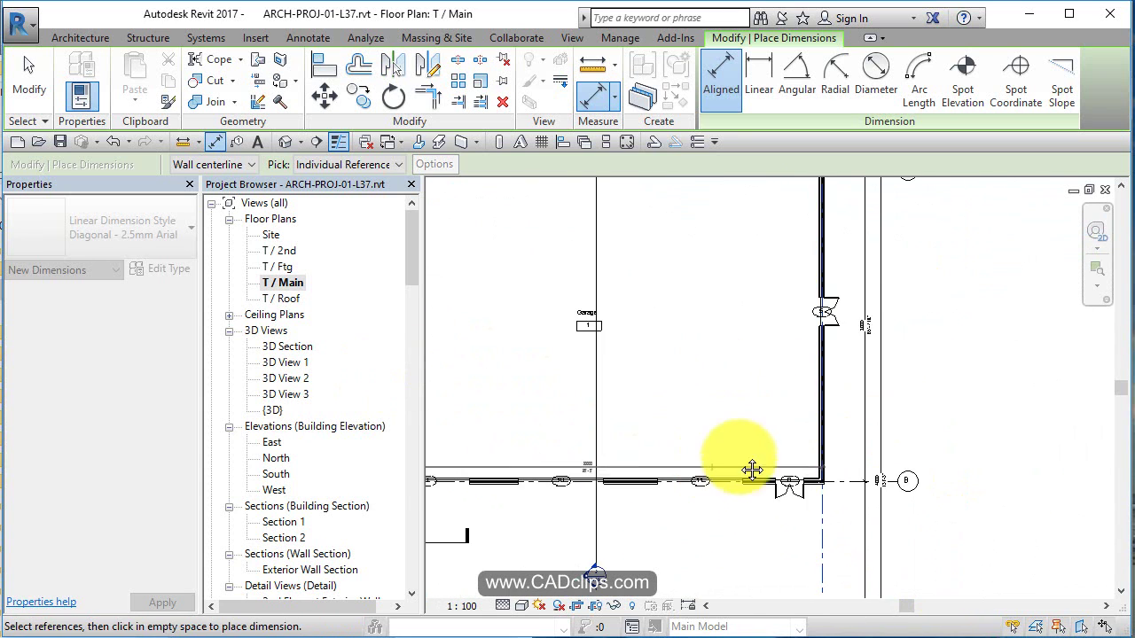
pyautogui.moveTo(807, 469); pyautogui.dragTo(1011, 471, button='middle')
pyautogui.moveTo(638, 423); pyautogui.dragTo(831, 426, button='middle')
pyautogui.scroll(-1, 806, 421)
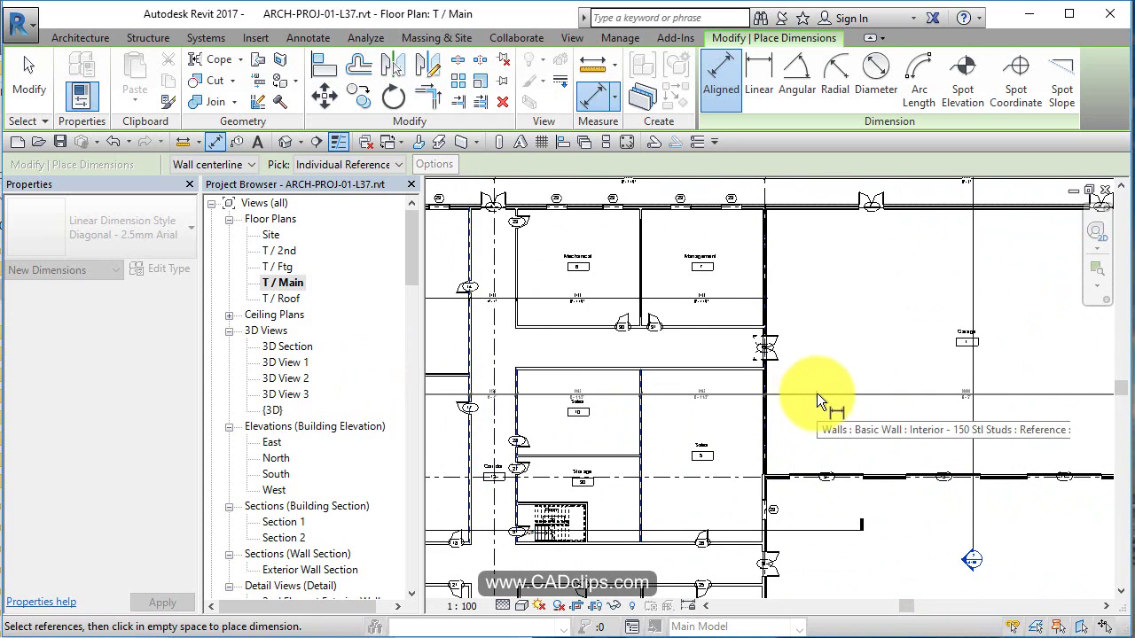
pyautogui.click(818, 391)
pyautogui.moveTo(869, 380)
pyautogui.mouseDown(button='middle')
pyautogui.moveTo(742, 428)
pyautogui.moveTo(869, 398)
pyautogui.moveTo(875, 384)
pyautogui.mouseUp(button='middle')
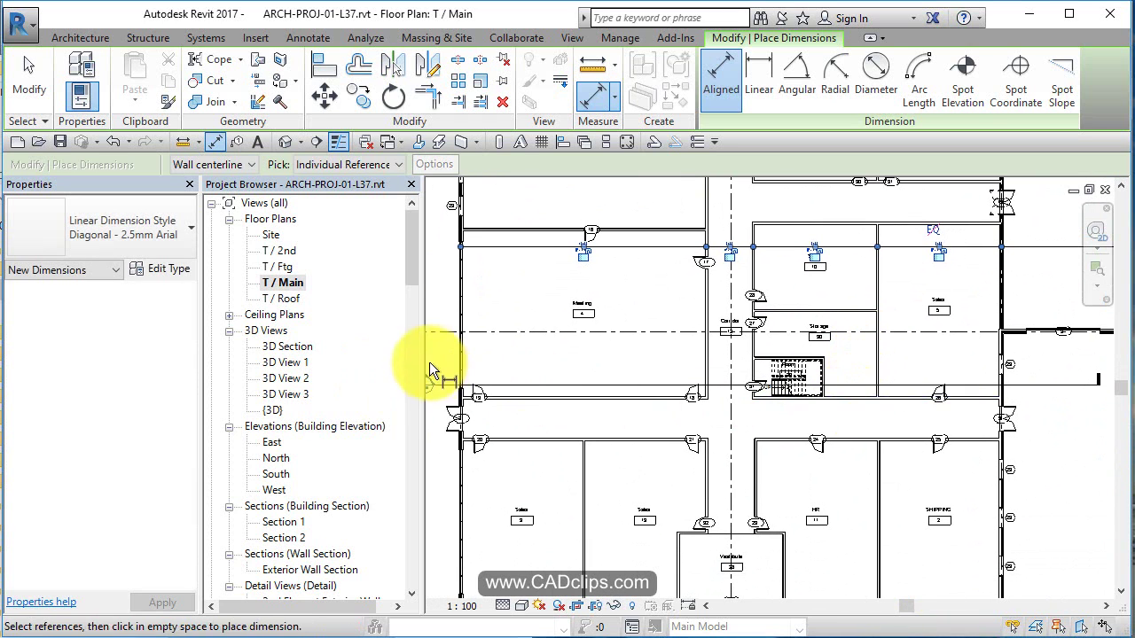
# - Start a third aligned dimension string from grid 1 through the two corridor walls beside doors 18 and 57
pyautogui.moveTo(454, 460); pyautogui.dragTo(466, 298, button='middle')
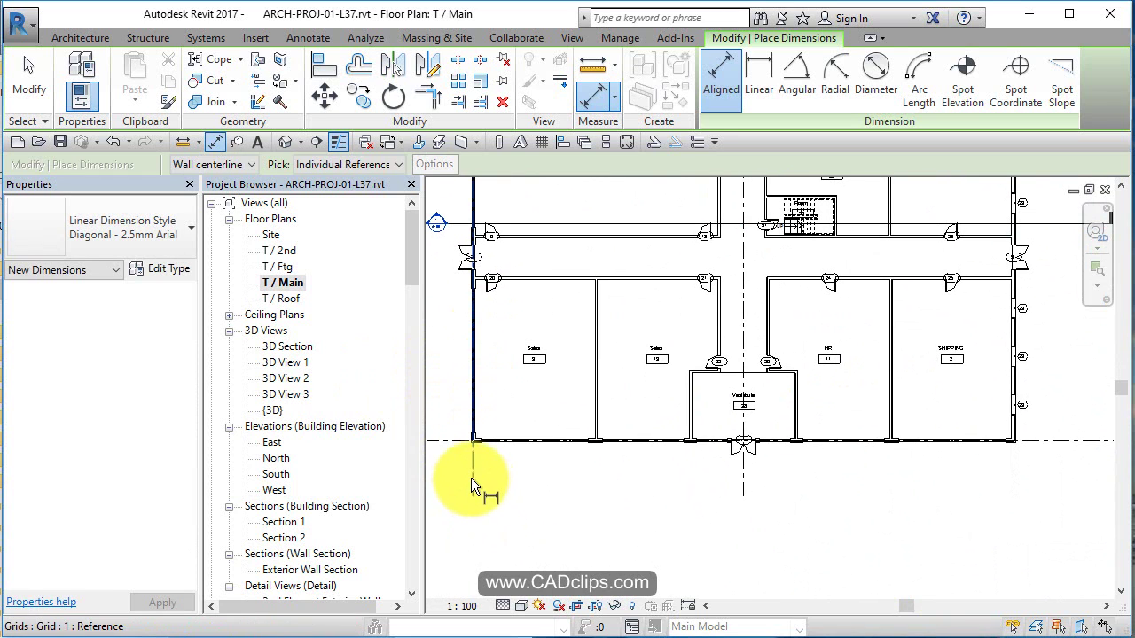
pyautogui.click(473, 477)
pyautogui.moveTo(574, 286); pyautogui.dragTo(583, 433, button='middle')
pyautogui.scroll(3, 740, 358)
pyautogui.scroll(2, 838, 371)
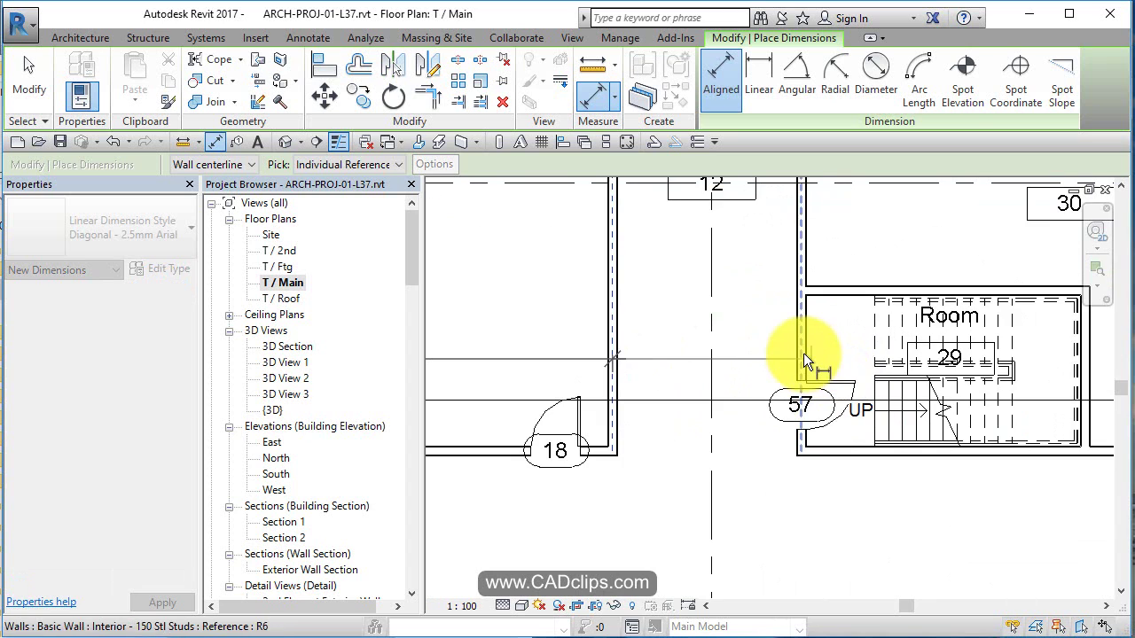
pyautogui.click(803, 354)
# - Add the far wall of stair Room 29 and the wall between Storage 30 and Sales 5 to the third string
pyautogui.moveTo(982, 399); pyautogui.dragTo(651, 387, button='middle')
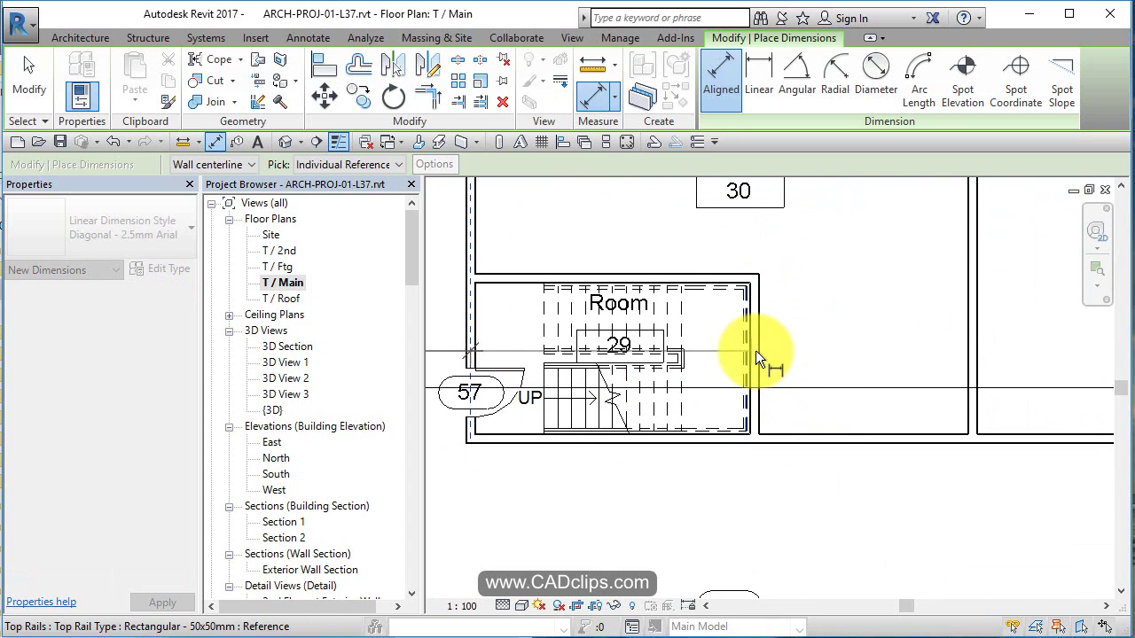
pyautogui.scroll(3, 756, 350)
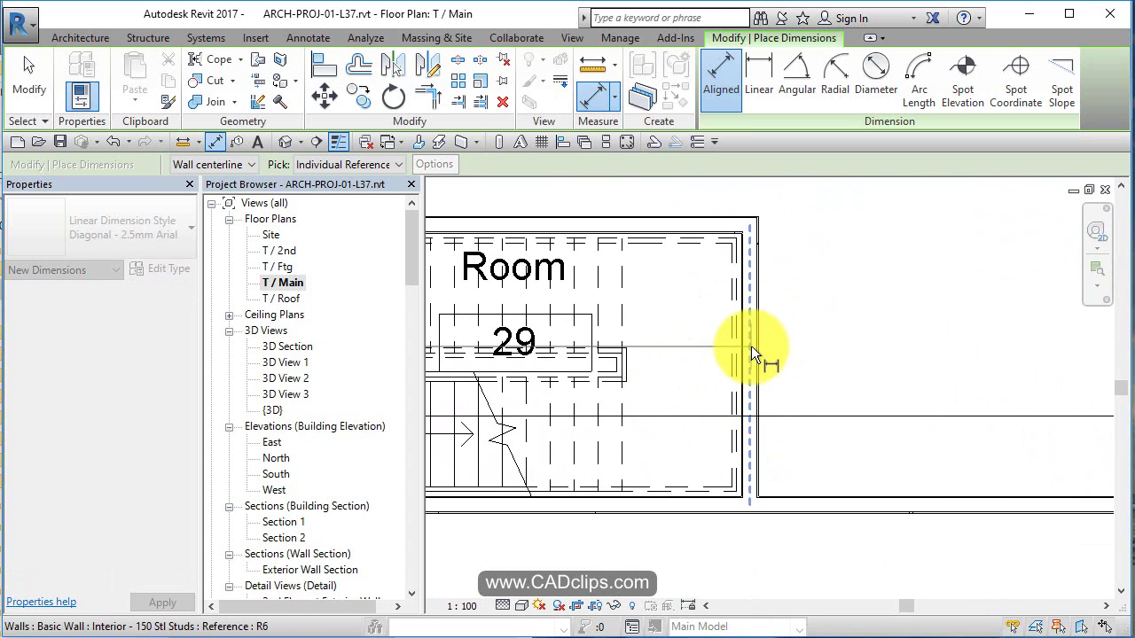
pyautogui.click(751, 345)
pyautogui.scroll(-2, 762, 355)
pyautogui.moveTo(653, 390); pyautogui.dragTo(426, 388, button='middle')
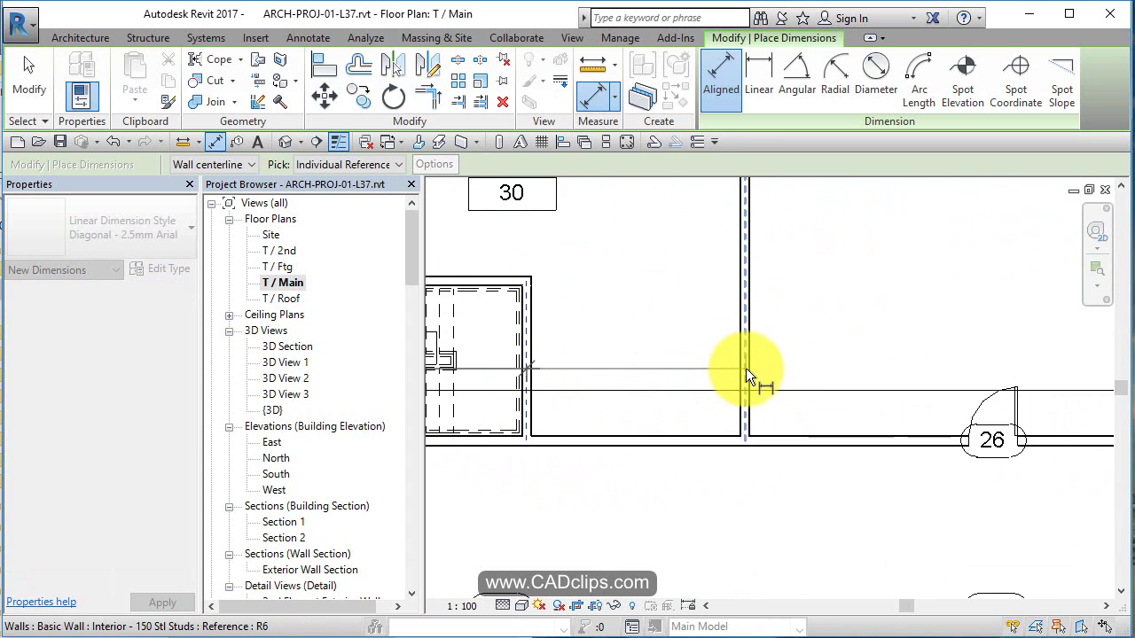
pyautogui.click(746, 369)
# - End the third string at the outer wall line beyond Sales 5 and place it through stair Room 29, finishing the dimensioning
pyautogui.moveTo(809, 382); pyautogui.dragTo(377, 348, button='middle')
pyautogui.moveTo(839, 417); pyautogui.dragTo(814, 145, button='middle')
pyautogui.moveTo(785, 427); pyautogui.dragTo(826, 507, button='middle')
pyautogui.click(788, 525)
pyautogui.scroll(-2, 732, 453)
pyautogui.moveTo(745, 359); pyautogui.dragTo(923, 637, button='middle')
pyautogui.scroll(-1, 852, 501)
pyautogui.scroll(-3, 851, 501)
pyautogui.moveTo(765, 403); pyautogui.dragTo(888, 435, button='middle')
pyautogui.scroll(2, 888, 435)
pyautogui.click(893, 379)
pyautogui.click(866, 380)
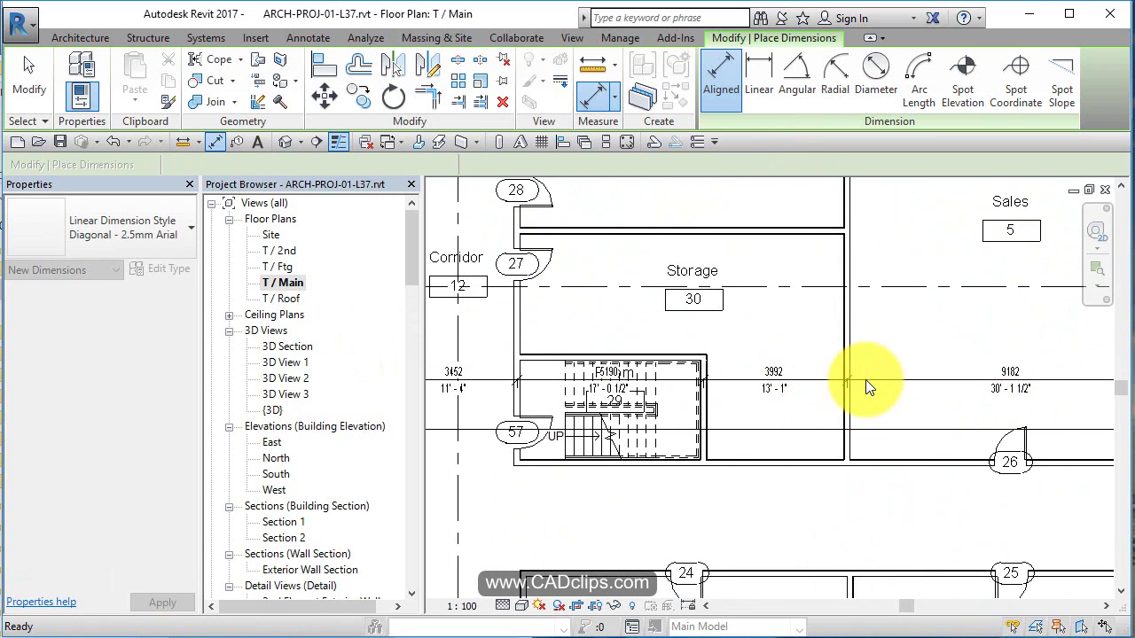
pyautogui.press('Escape')
pyautogui.press('Escape')
# - Select the third dimension string and adjust its witness line at the wall between Storage and Sales 5
pyautogui.scroll(2, 865, 380)
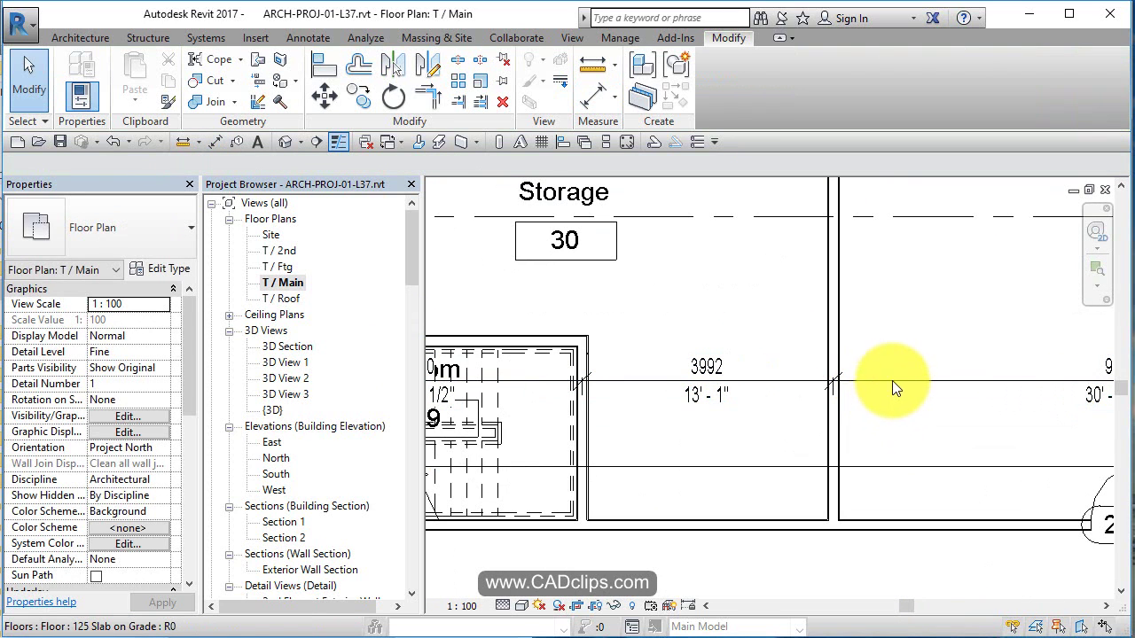
pyautogui.click(892, 380)
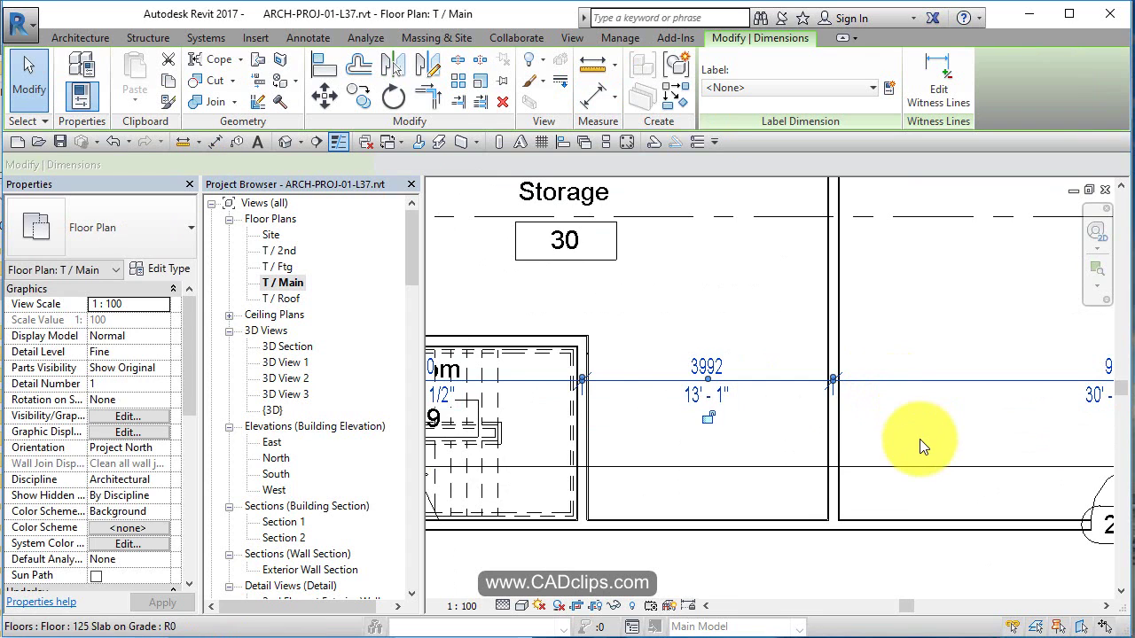
pyautogui.scroll(2, 910, 437)
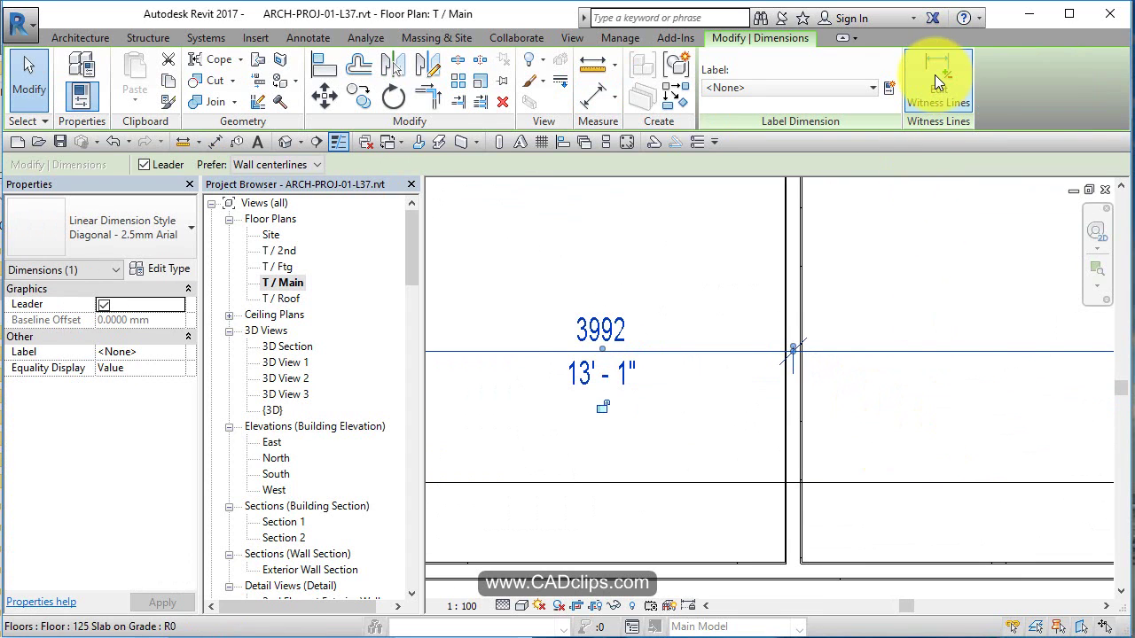
pyautogui.scroll(2, 795, 389)
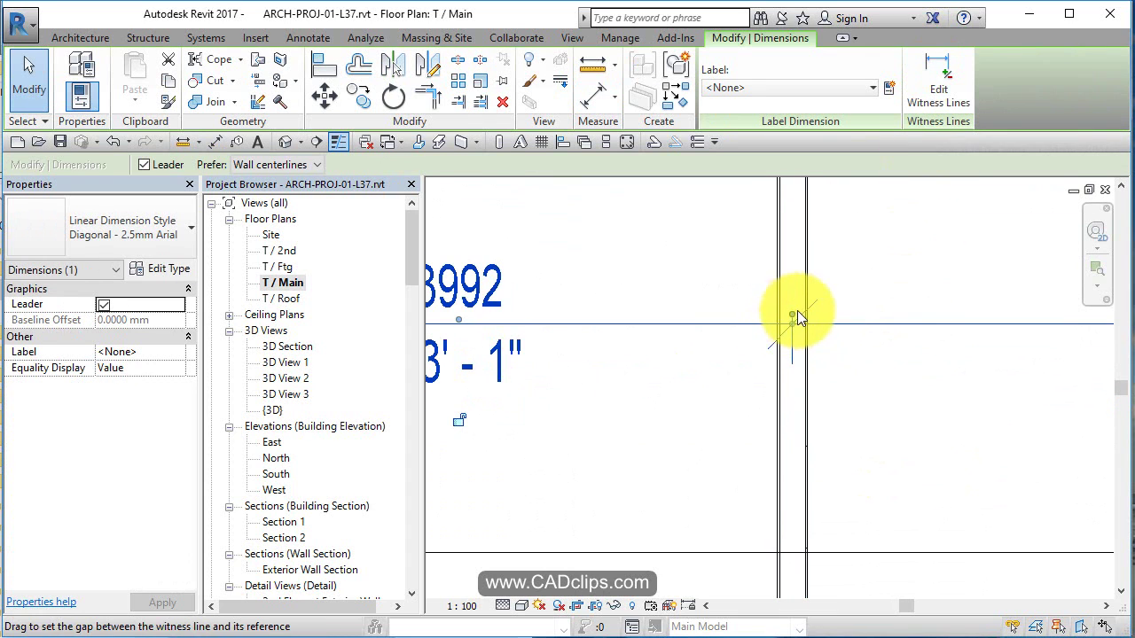
pyautogui.moveTo(792, 287)
pyautogui.mouseDown()
pyautogui.moveTo(801, 317)
pyautogui.moveTo(790, 296)
pyautogui.moveTo(805, 296)
pyautogui.mouseUp()
pyautogui.click(777, 291)
pyautogui.moveTo(808, 254); pyautogui.dragTo(806, 199)
pyautogui.moveTo(809, 291); pyautogui.dragTo(805, 309)
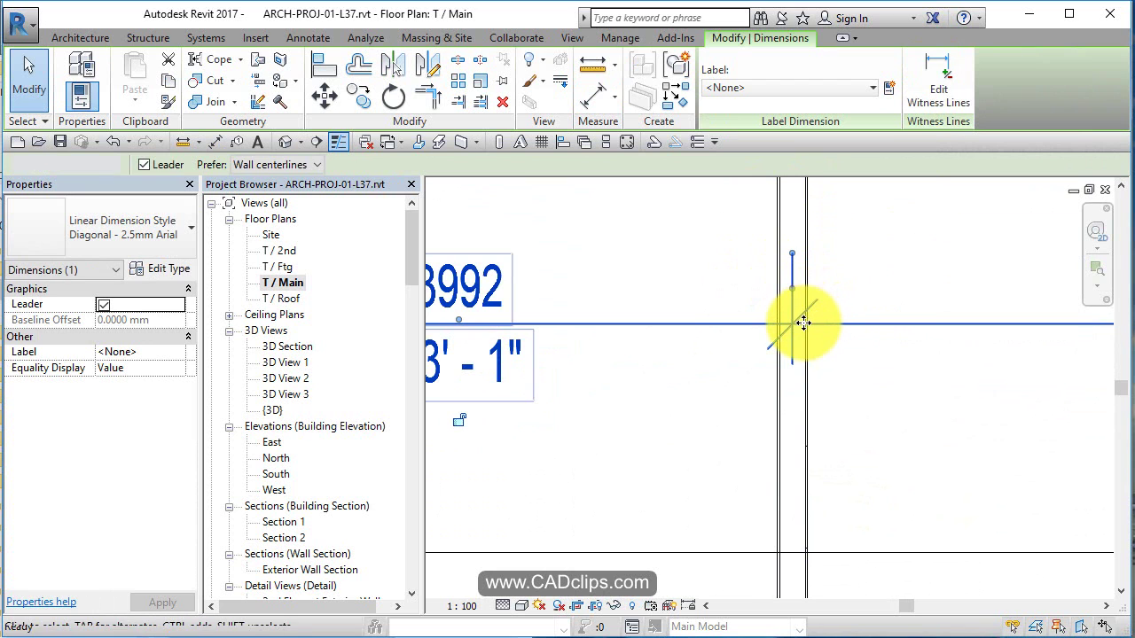
pyautogui.press('Escape')
# - Start an aligned dimension string from grid 1 through the wall between Sales 3 and Sales 13 and the corridor wall of Sales 13
pyautogui.scroll(-5, 804, 323)
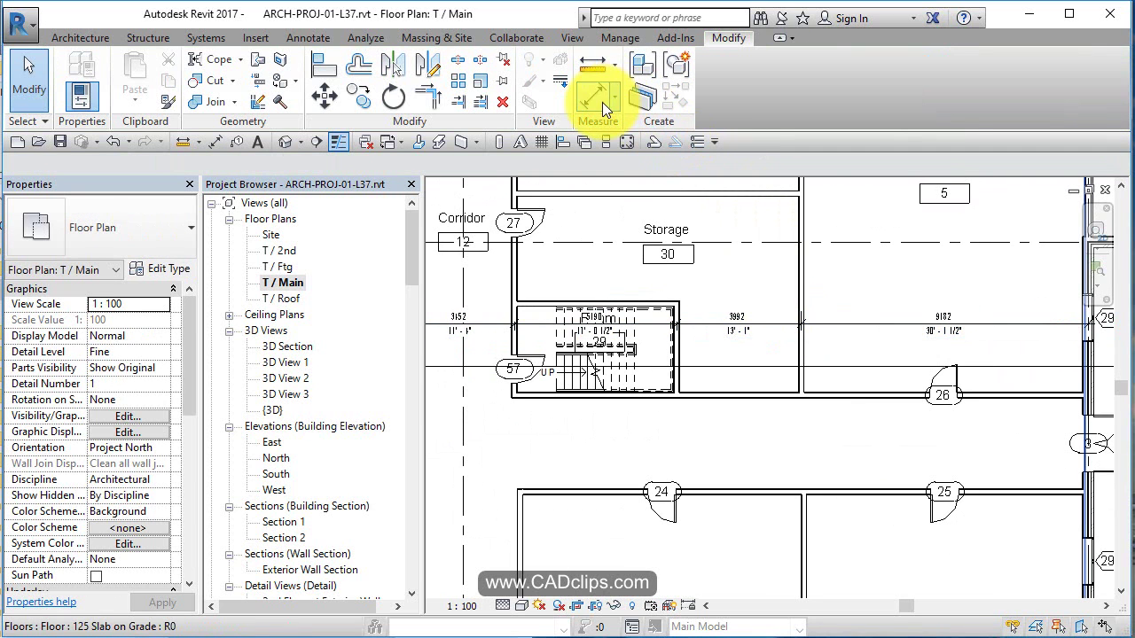
pyautogui.click(600, 100)
pyautogui.scroll(-3, 701, 353)
pyautogui.moveTo(790, 376); pyautogui.dragTo(964, 316, button='middle')
pyautogui.moveTo(869, 344); pyautogui.dragTo(964, 238, button='middle')
pyautogui.scroll(-4, 773, 334)
pyautogui.click(564, 487)
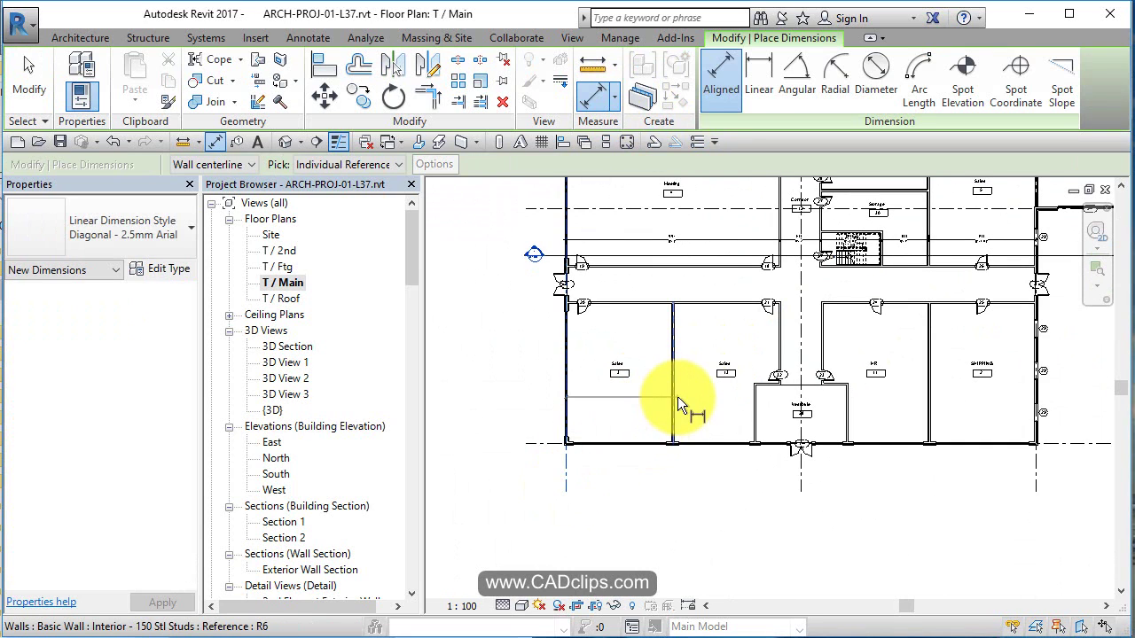
pyautogui.click(674, 396)
pyautogui.click(777, 333)
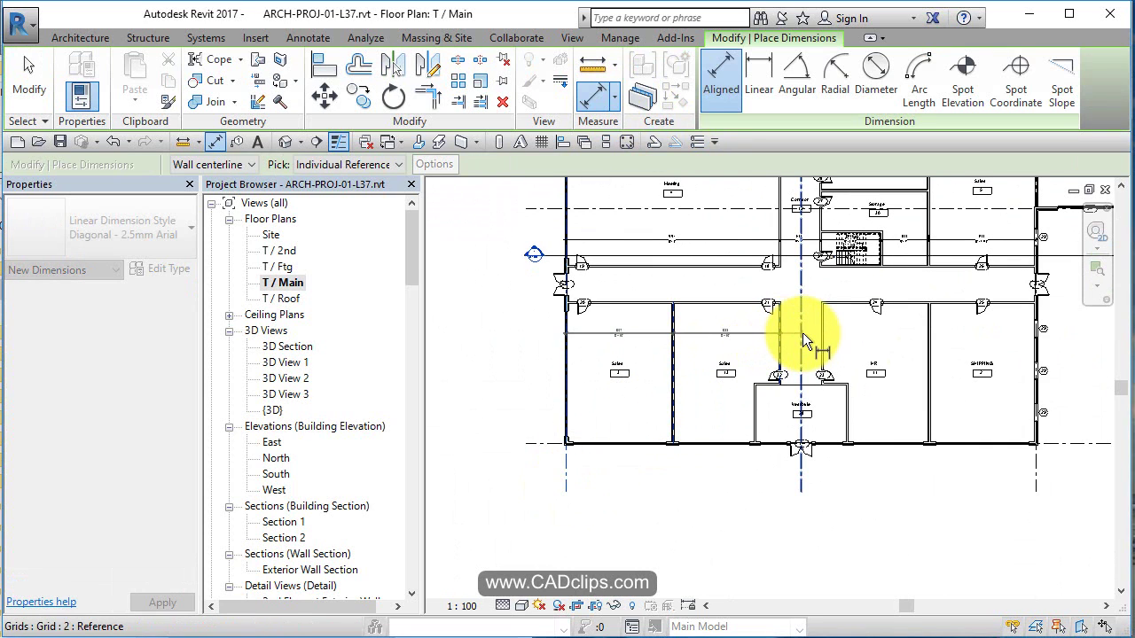
# - Continue the string through HR's corridor wall and the HR/Shipping wall to grid 3, and place it above the room names
pyautogui.click(821, 328)
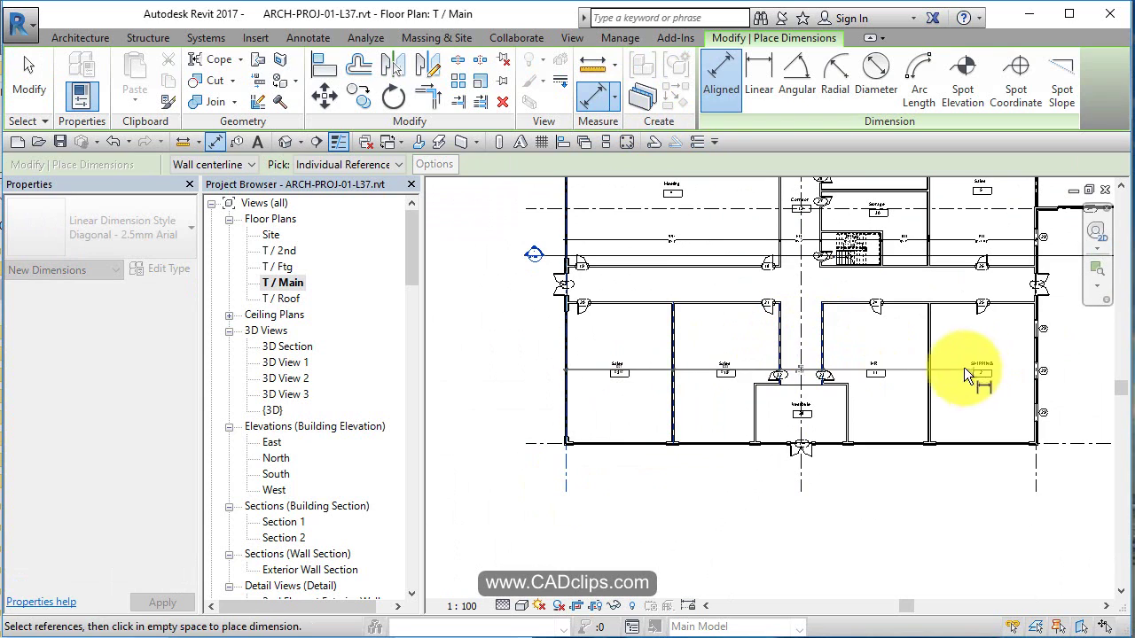
pyautogui.click(932, 357)
pyautogui.click(1035, 448)
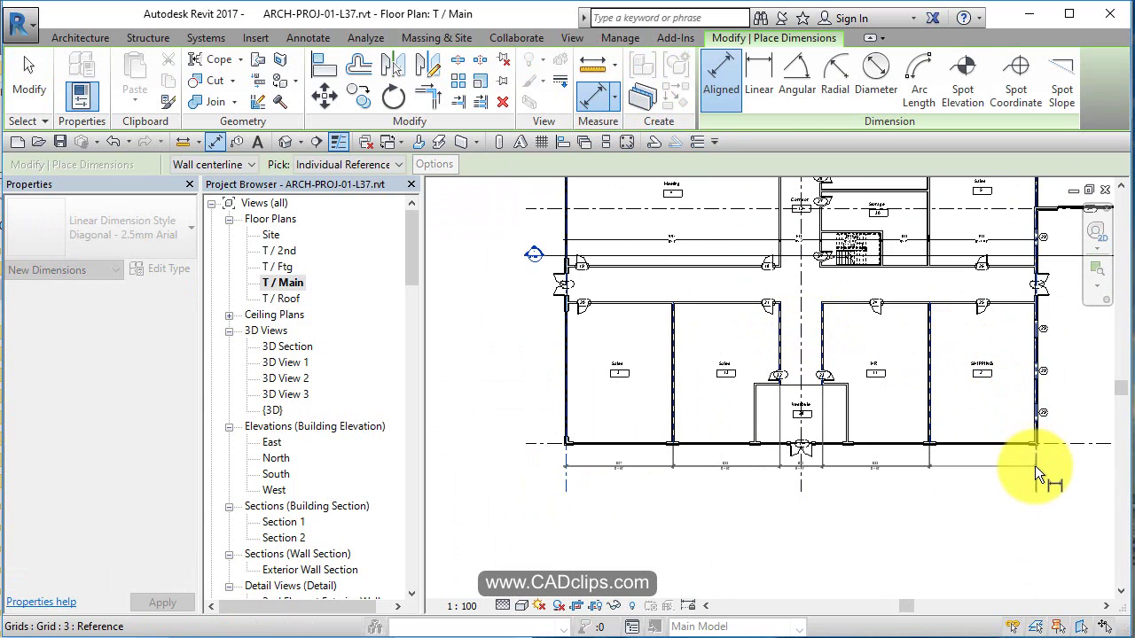
pyautogui.click(953, 341)
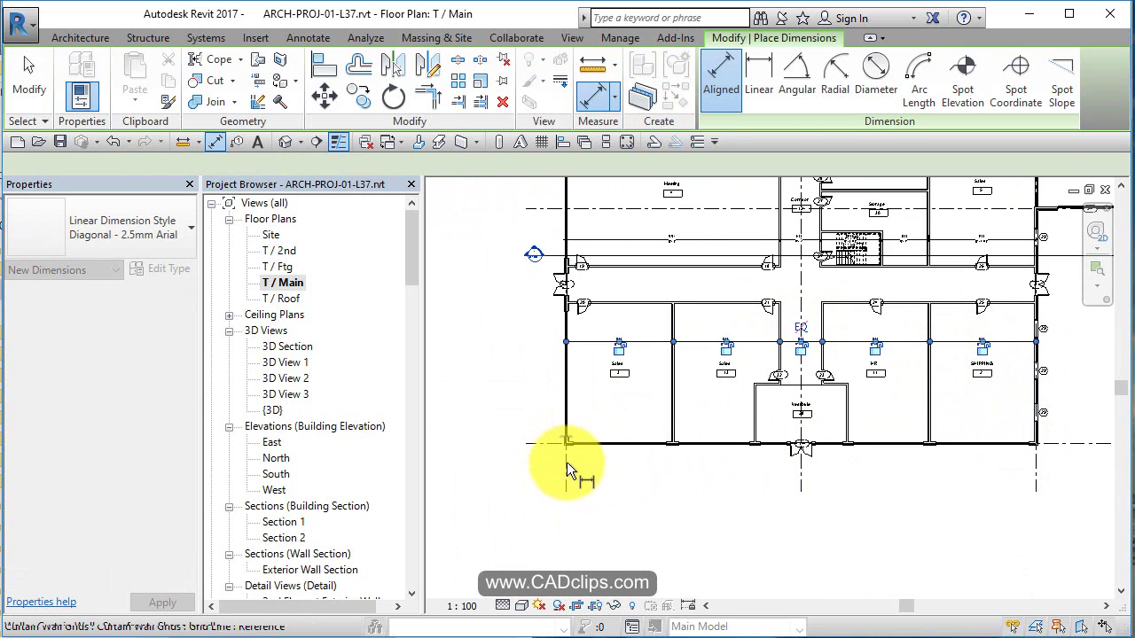
# - Dimension from grid 1 through the Sales 3/13 wall, both Vestibule side walls and the HR/Shipping wall to grid 3, placing the string through the Vestibule
pyautogui.press('Escape')
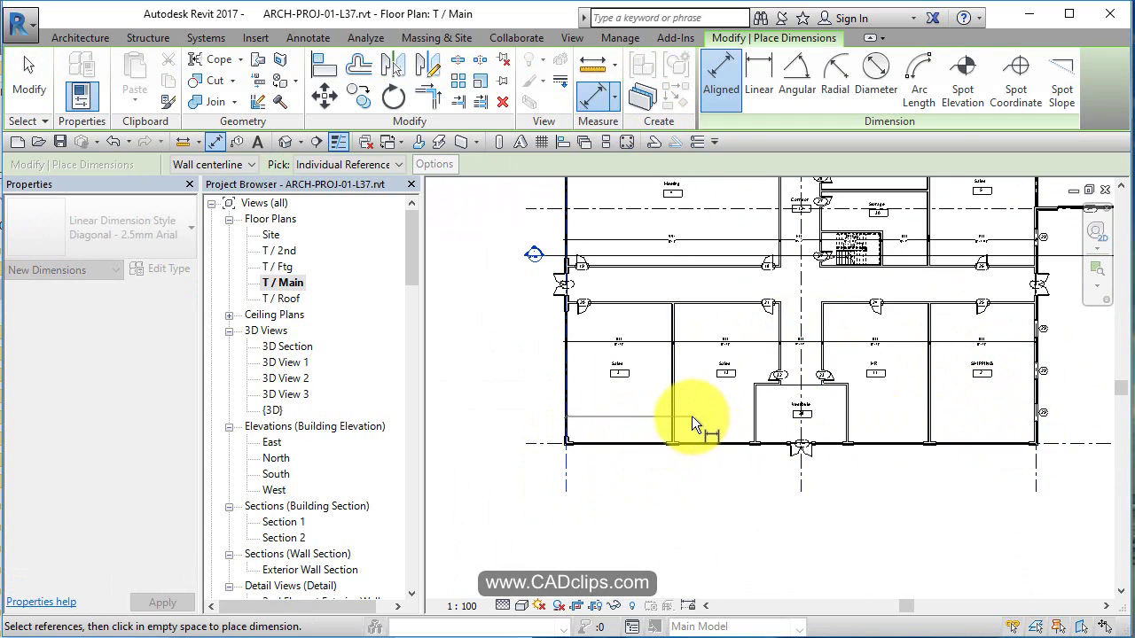
pyautogui.click(674, 418)
pyautogui.click(752, 418)
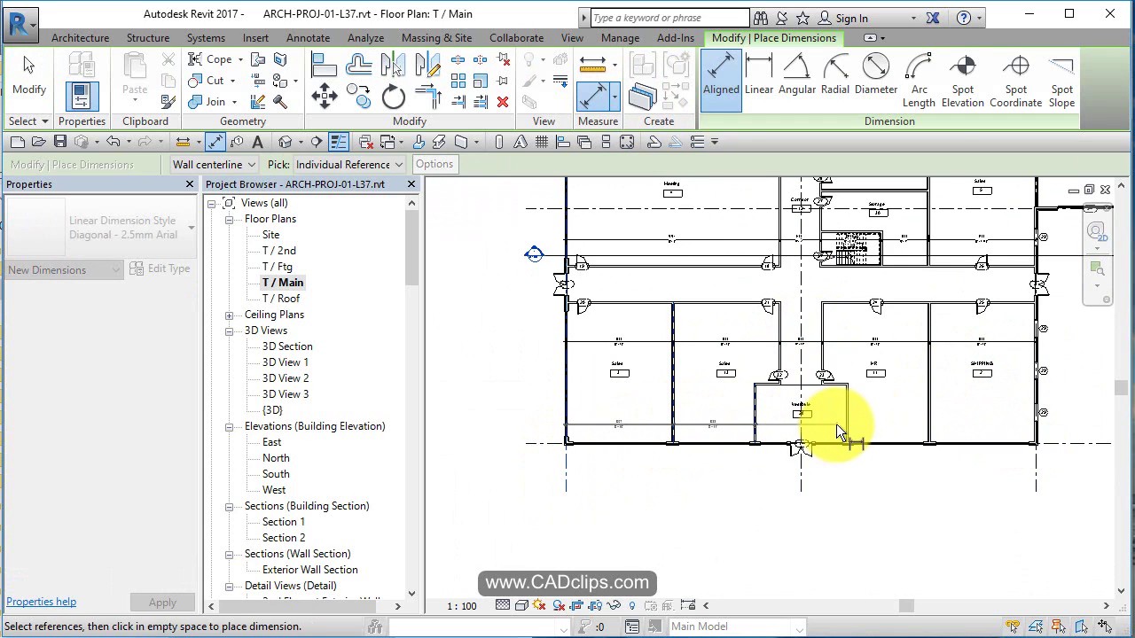
pyautogui.click(845, 416)
pyautogui.click(926, 419)
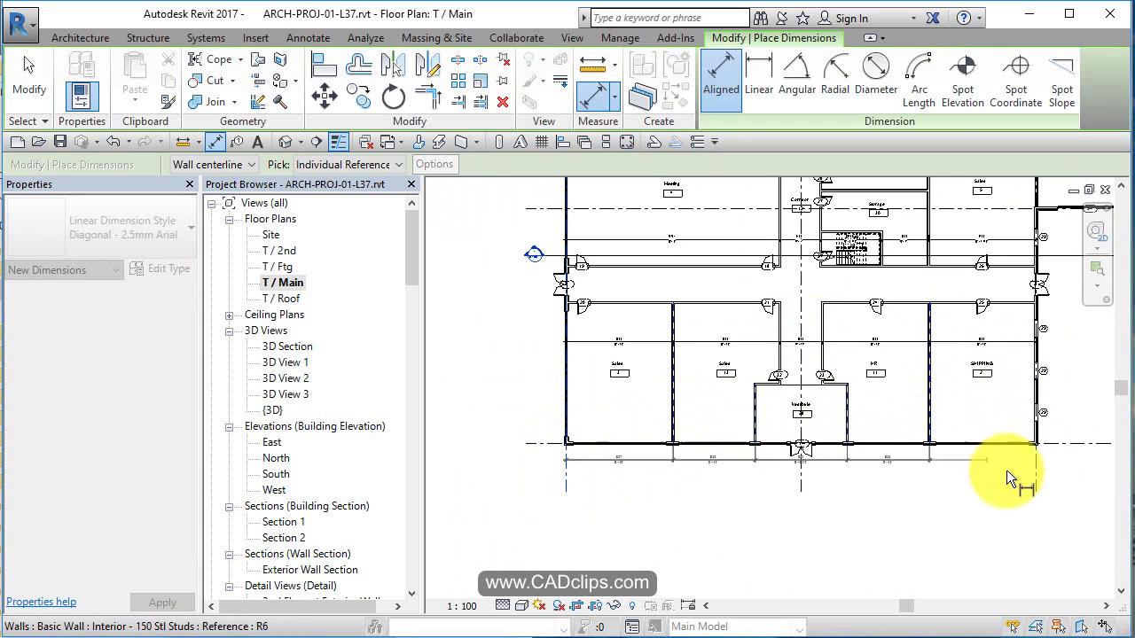
pyautogui.click(1041, 480)
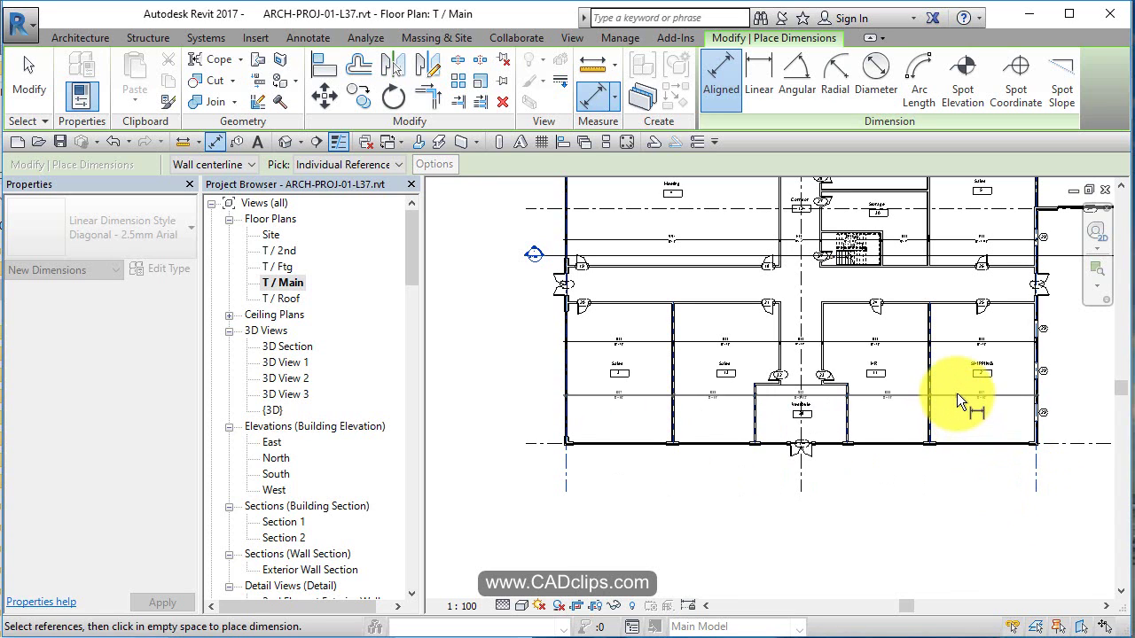
pyautogui.click(968, 422)
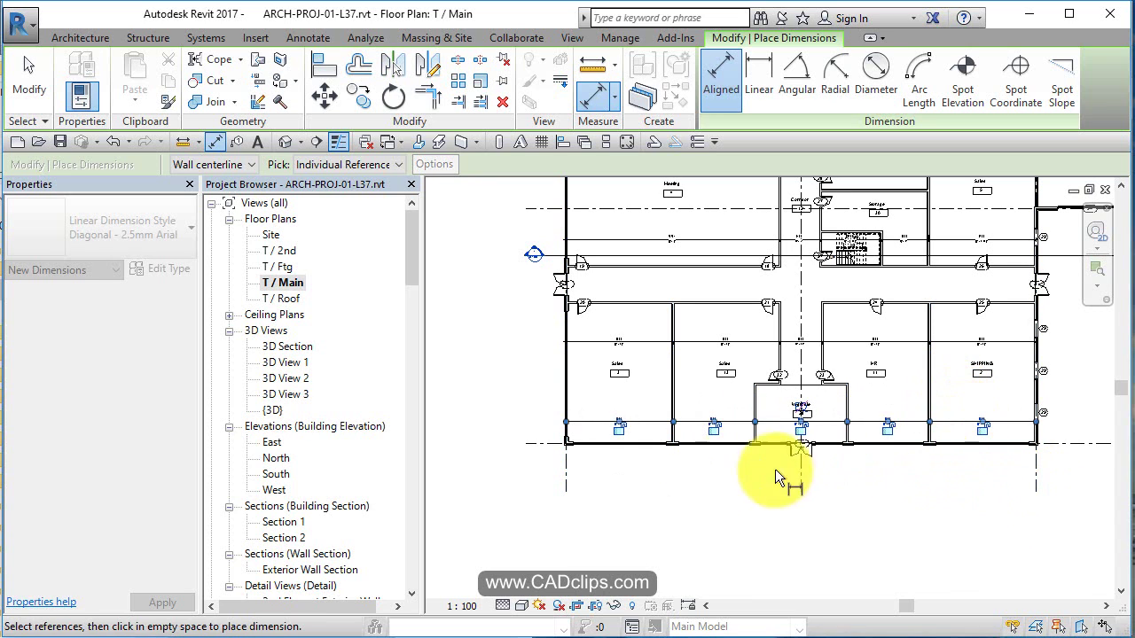
# - Place a vertical string through Office, Admin, Meeting and Sales 3, referencing both corridor walls, the Meeting/Admin wall, the Office wall and the outer grids
pyautogui.click(604, 302)
pyautogui.click(623, 266)
pyautogui.moveTo(627, 286); pyautogui.dragTo(684, 393, button='middle')
pyautogui.click(689, 362)
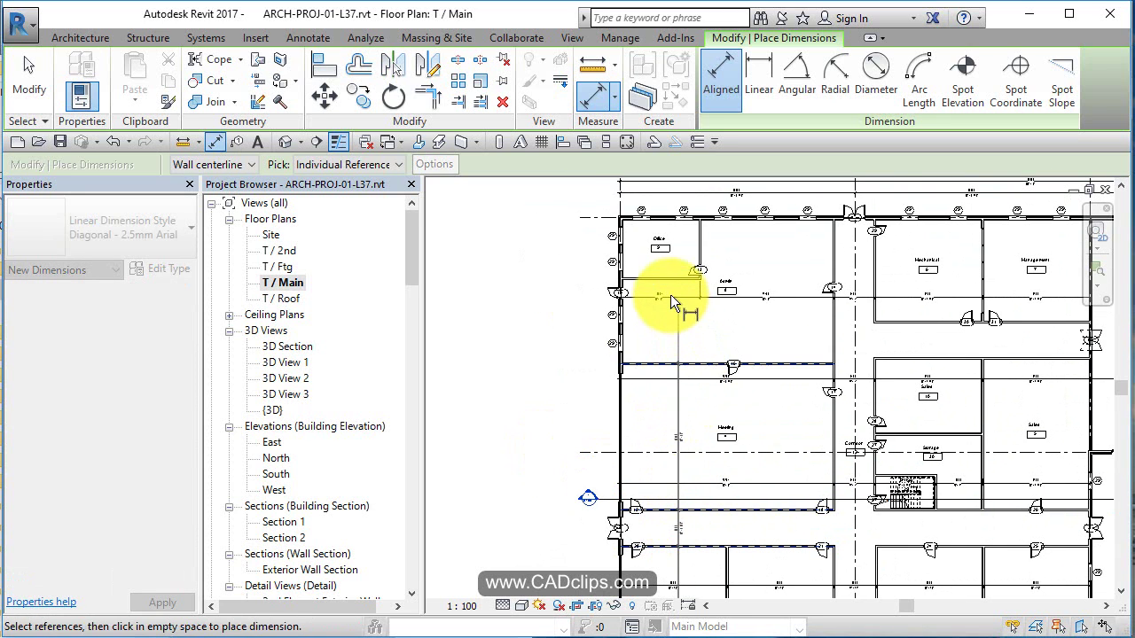
pyautogui.click(667, 280)
pyautogui.click(609, 228)
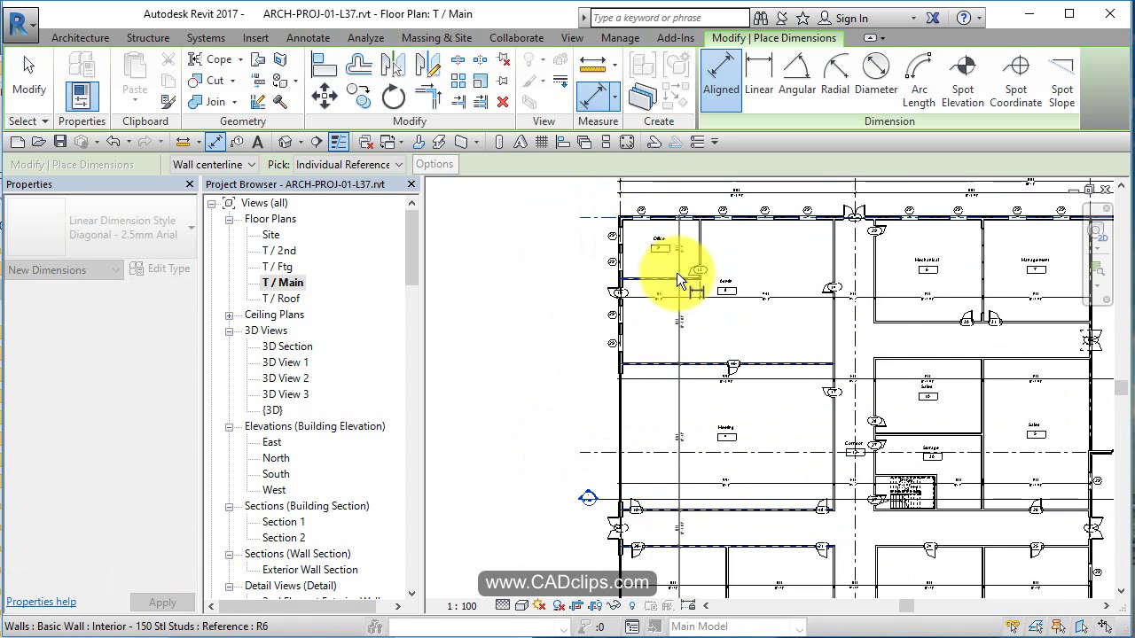
pyautogui.click(681, 325)
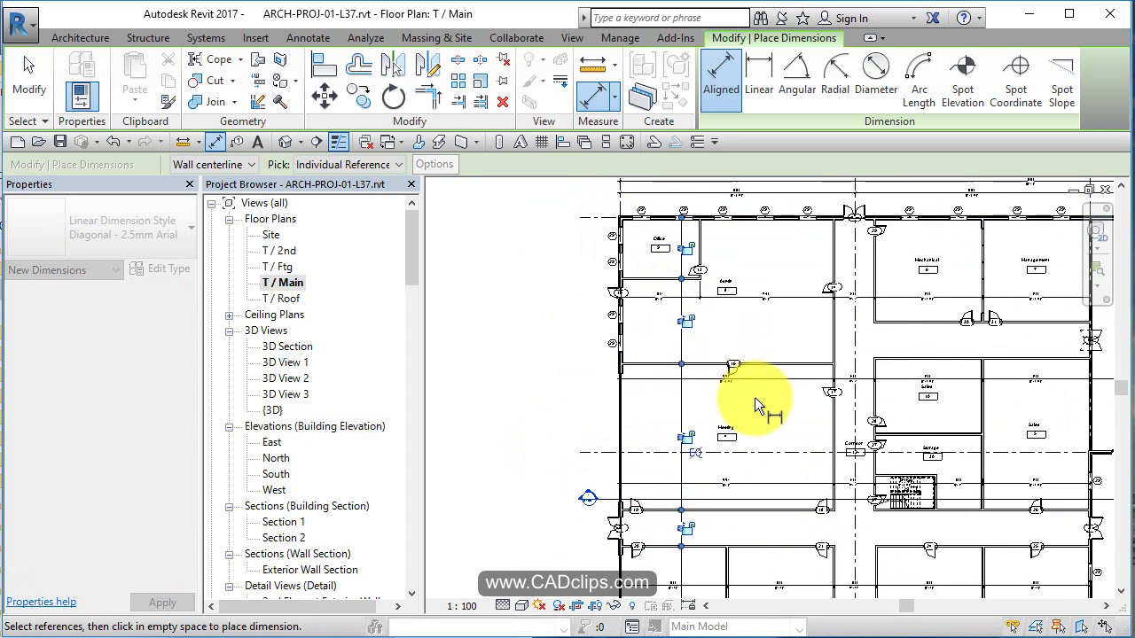
# - Dimension from grid C through the Vestibule's inner wall to the corridor wall by door 21, placing the vertical string in Sales 13
pyautogui.moveTo(760, 393); pyautogui.dragTo(664, 278, button='middle')
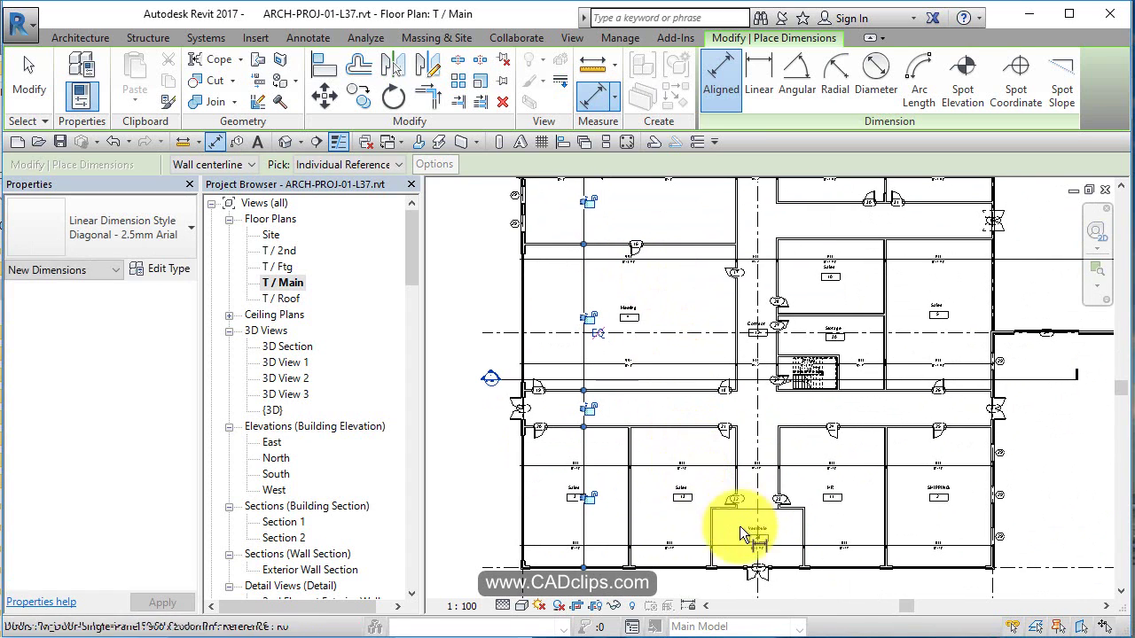
pyautogui.scroll(2, 723, 587)
pyautogui.moveTo(630, 559); pyautogui.dragTo(822, 530, button='middle')
pyautogui.click(921, 420)
pyautogui.click(885, 277)
pyautogui.click(878, 324)
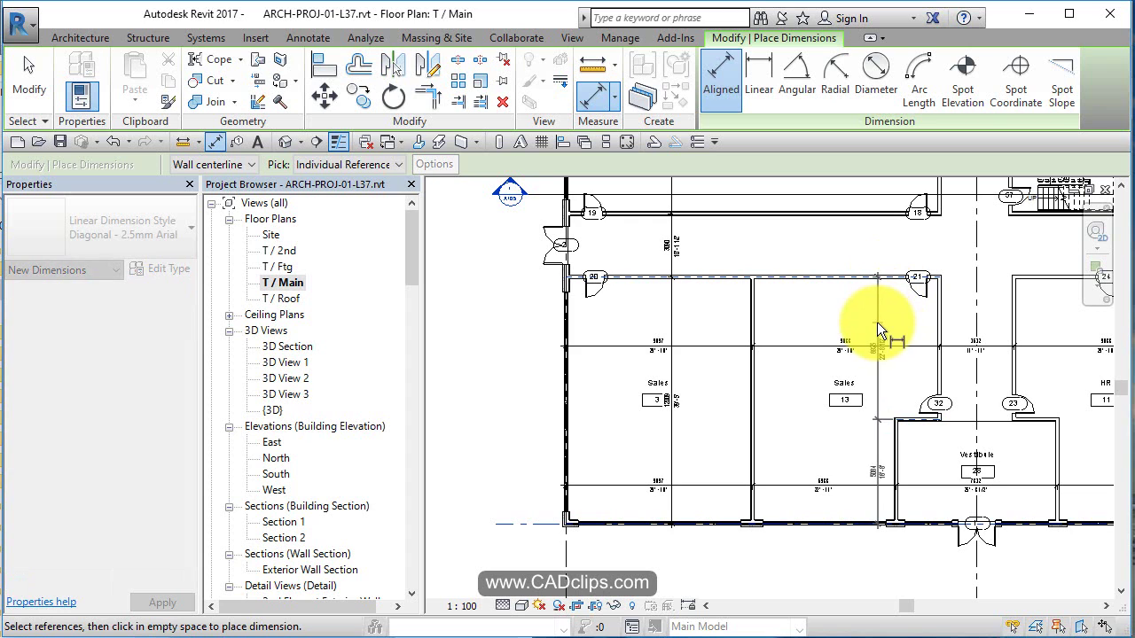
# - Dimension from grid C through the Vestibule's inner wall to the corridor wall by door 24, placing the vertical string in HR
pyautogui.moveTo(796, 399); pyautogui.dragTo(678, 486, button='middle')
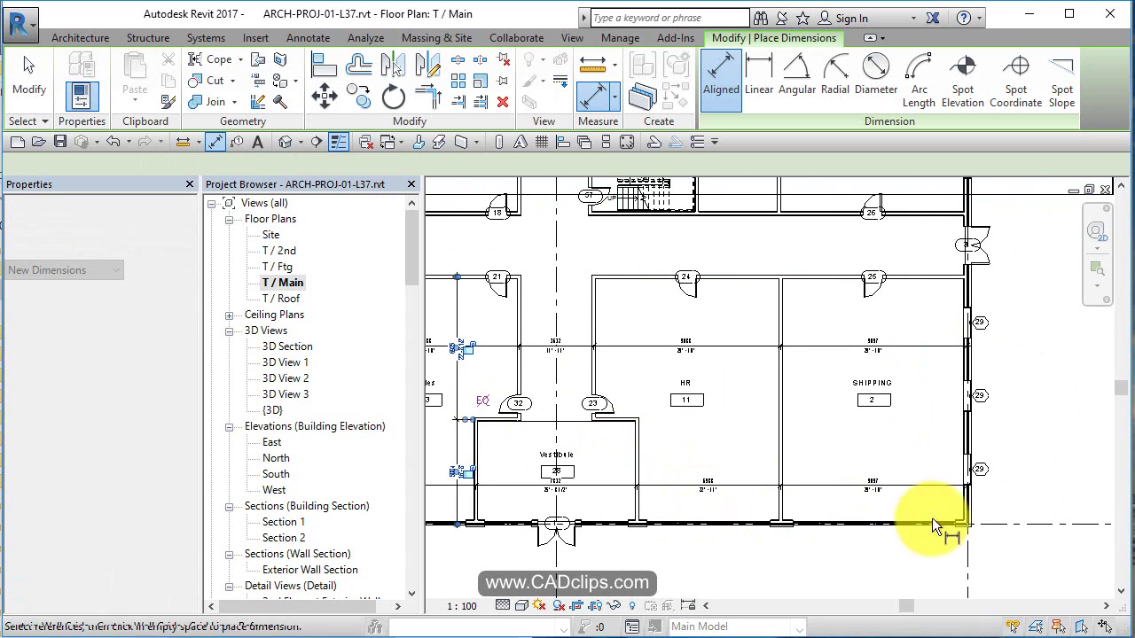
pyautogui.click(995, 523)
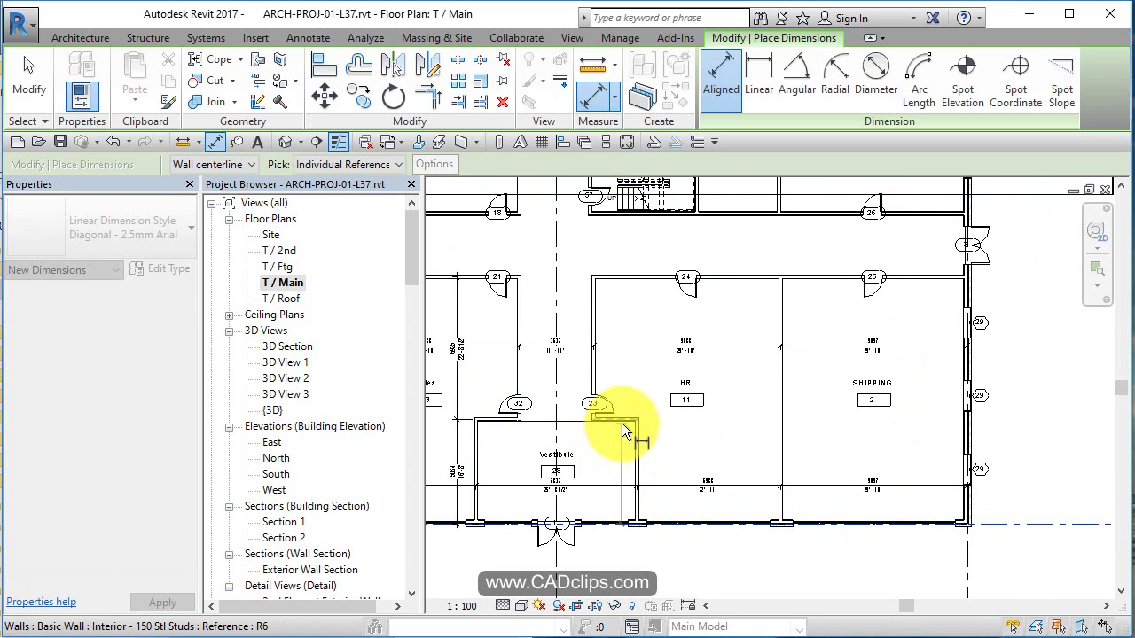
pyautogui.click(627, 282)
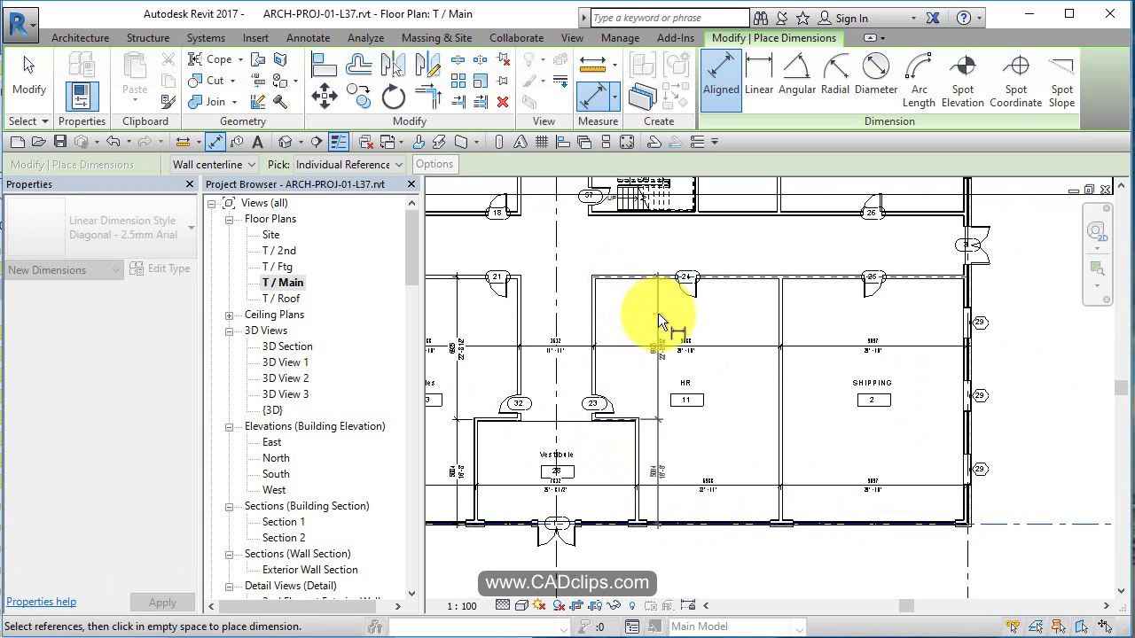
pyautogui.click(671, 324)
# - Dimension from grid C through the corridor walls, the Storage/Sales 10 wall and the Mechanical wall to the far grid, placing the string through Shipping, Sales 5 and Management
pyautogui.scroll(-2, 842, 435)
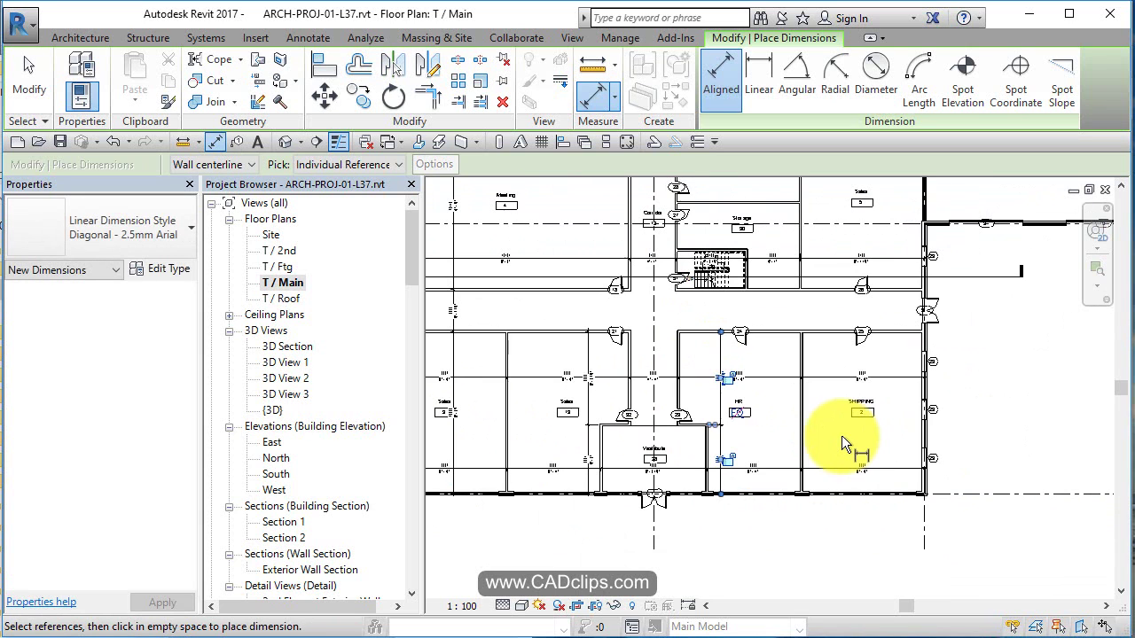
pyautogui.click(976, 498)
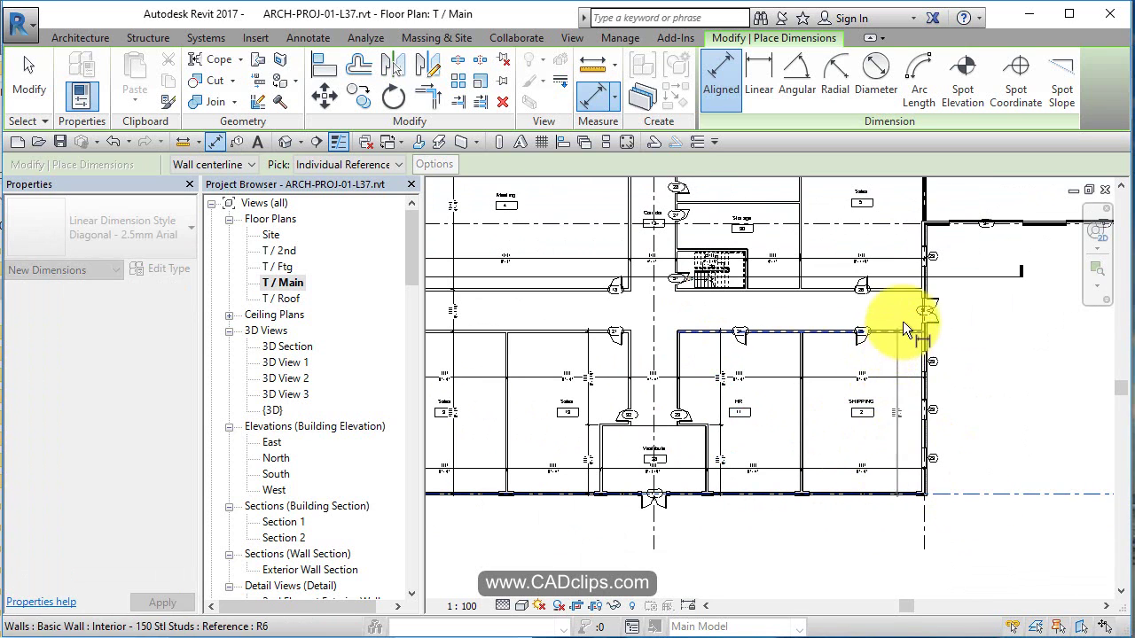
pyautogui.moveTo(921, 387); pyautogui.dragTo(930, 573, button='middle')
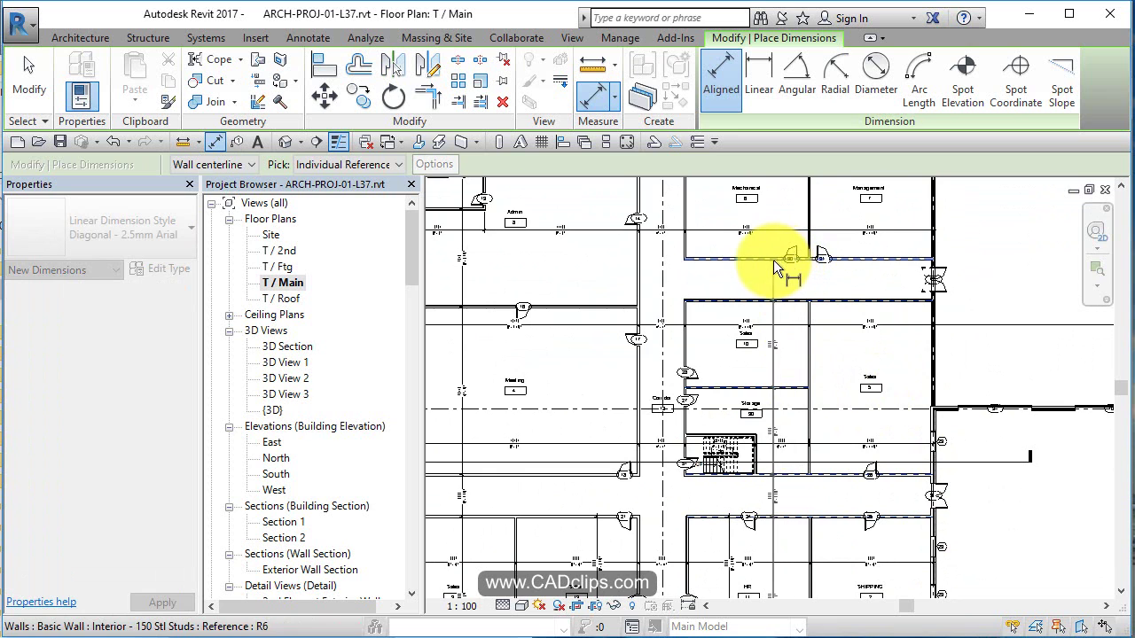
pyautogui.moveTo(824, 408); pyautogui.dragTo(838, 465, button='middle')
pyautogui.moveTo(890, 304); pyautogui.dragTo(917, 366, button='middle')
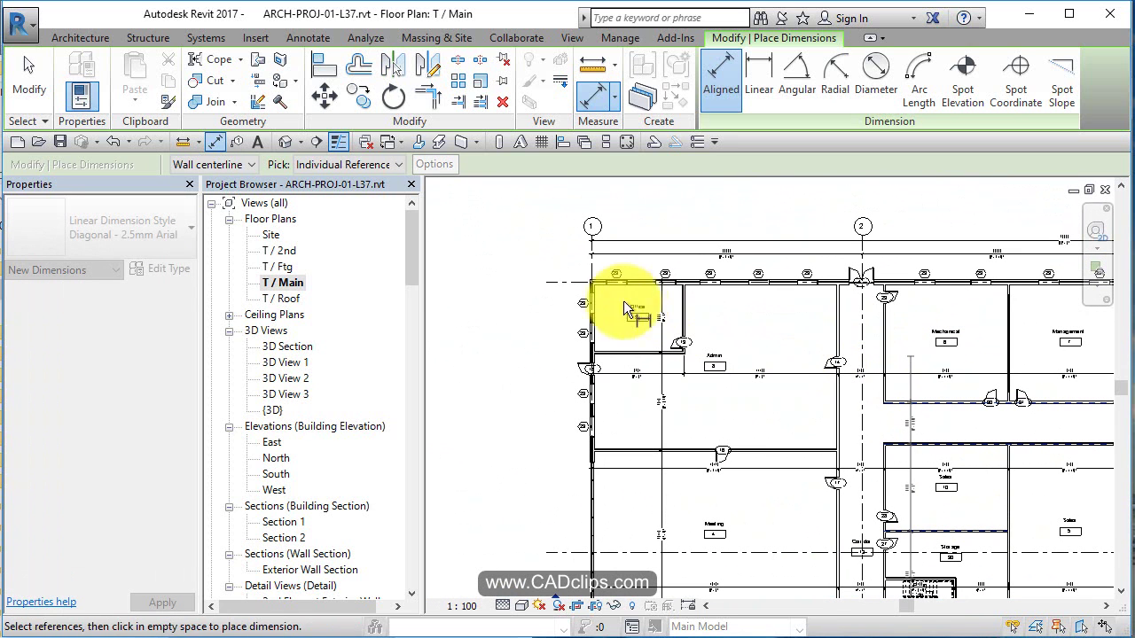
pyautogui.click(565, 285)
pyautogui.scroll(1, 924, 353)
pyautogui.moveTo(826, 343); pyautogui.dragTo(661, 310, button='middle')
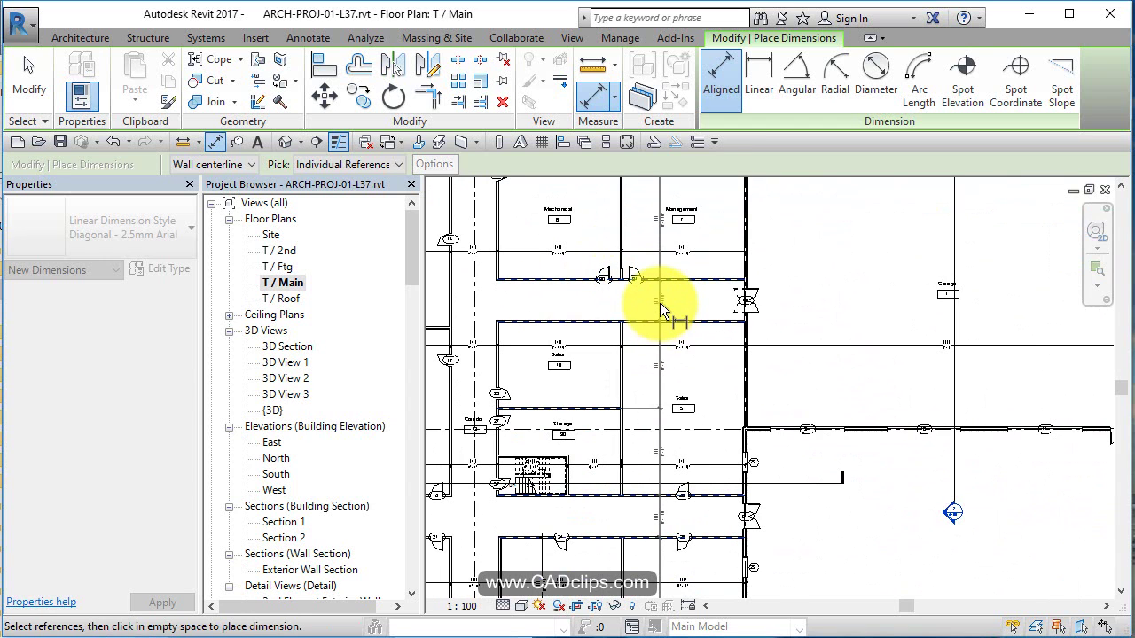
# - Start an aligned dimension string at grid 3 through the centres of the three wide openings in the Garage's exterior wall
pyautogui.moveTo(783, 423); pyautogui.dragTo(703, 394, button='middle')
pyautogui.scroll(-2, 704, 395)
pyautogui.scroll(3, 723, 430)
pyautogui.scroll(-2, 722, 431)
pyautogui.moveTo(700, 304); pyautogui.dragTo(660, 148, button='middle')
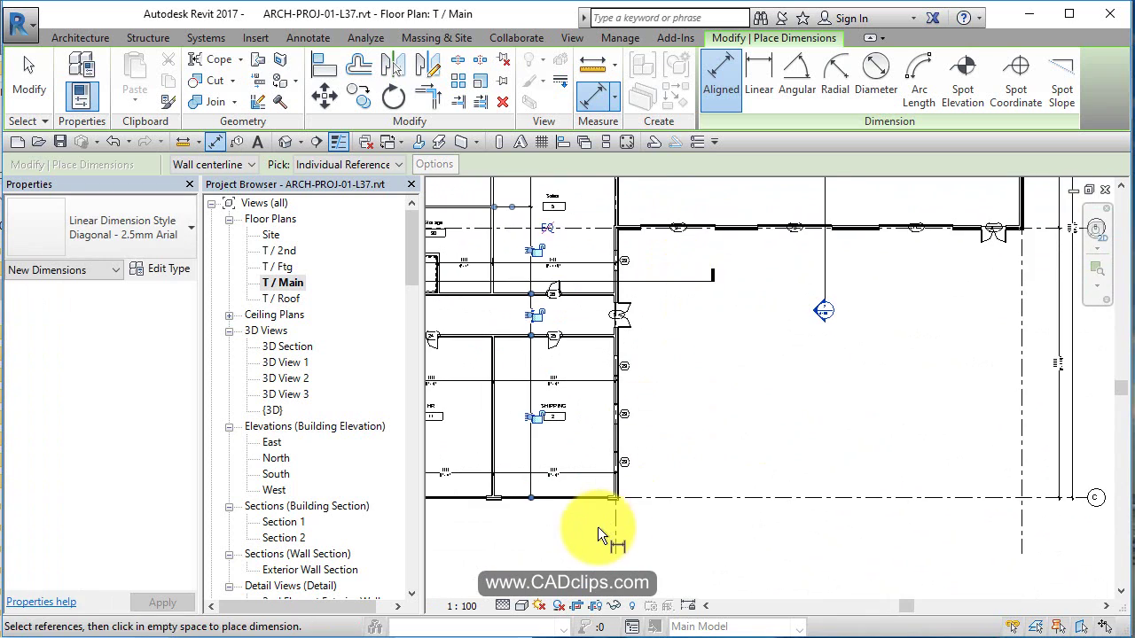
pyautogui.click(680, 229)
pyautogui.click(793, 230)
pyautogui.click(916, 232)
# - End the Garage string at the outer grid beyond the double door, place it just outside the wall, and finish dimensioning
pyautogui.click(1019, 342)
pyautogui.click(989, 342)
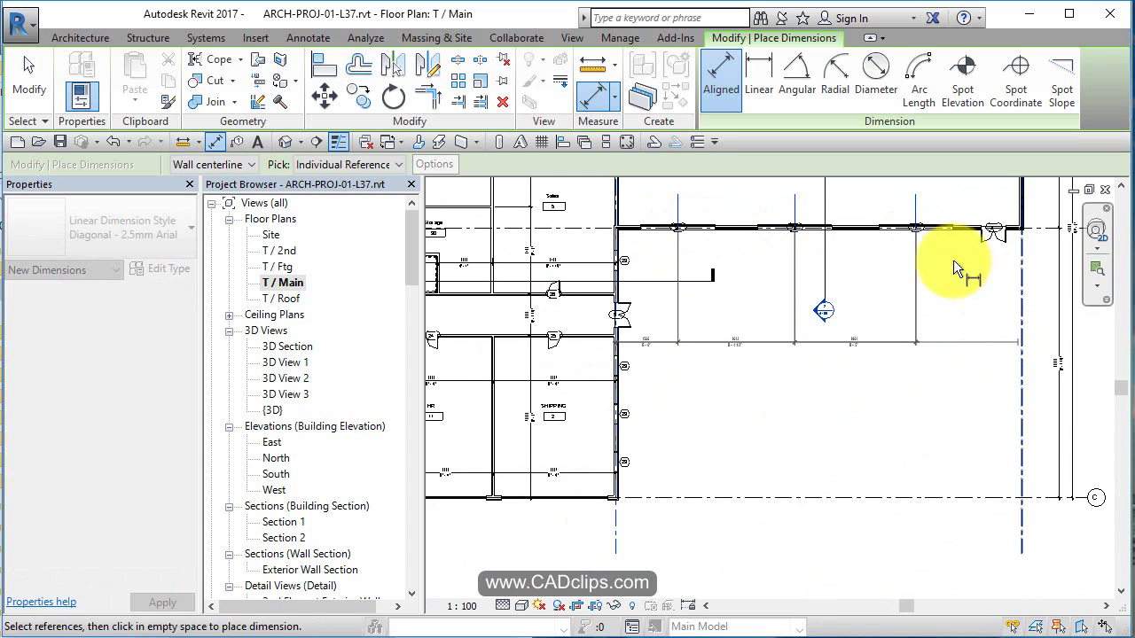
pyautogui.scroll(2, 902, 275)
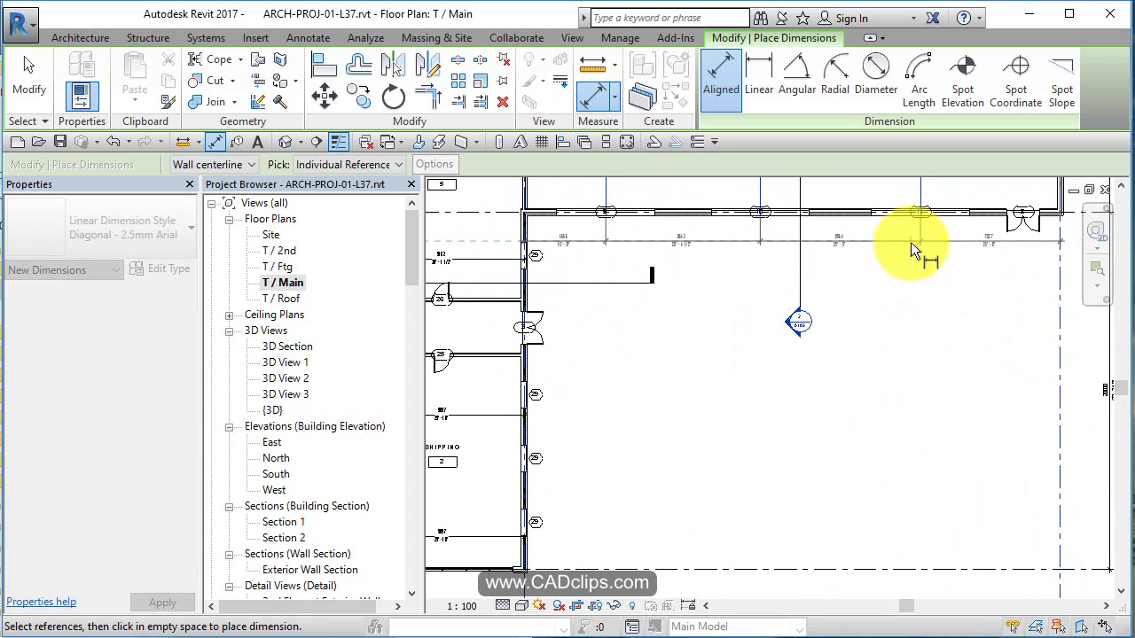
pyautogui.press('Escape')
pyautogui.press('Escape')
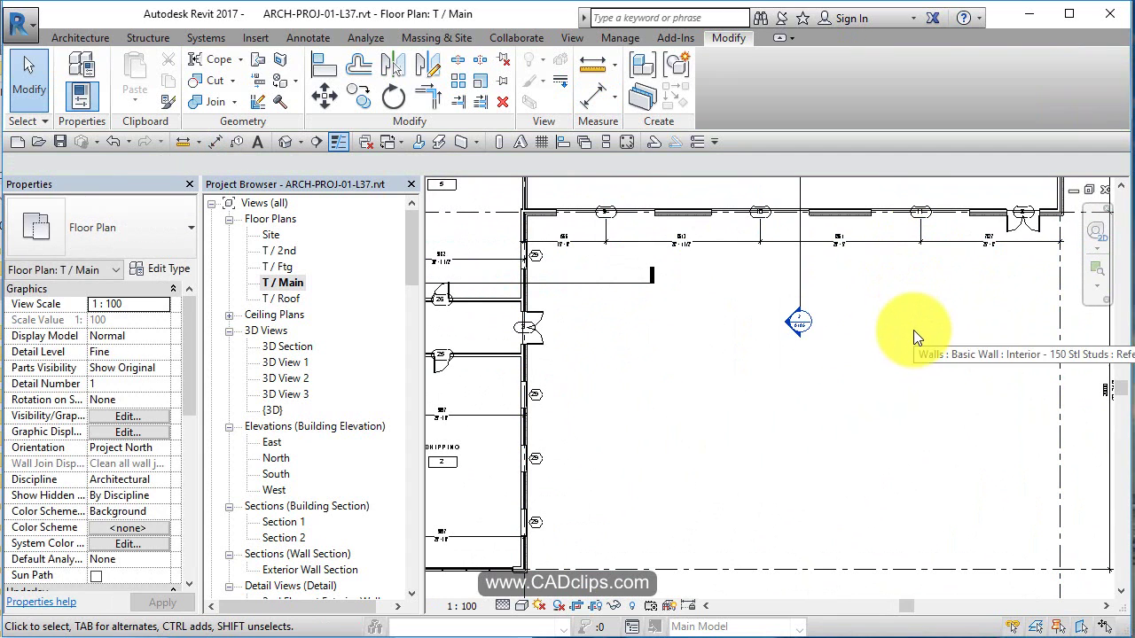
# - Dimension from grid C through the window and double-door centres along Shipping's exterior wall to the Garage wall grid, placing the string outside the building
pyautogui.moveTo(831, 388); pyautogui.dragTo(867, 375, button='middle')
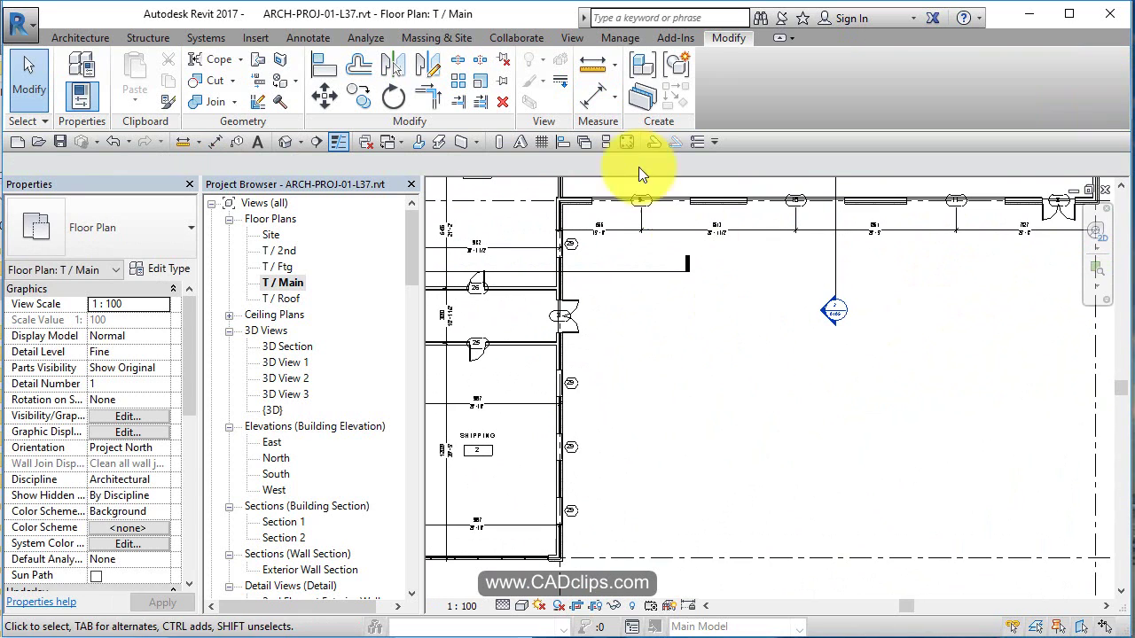
pyautogui.click(593, 93)
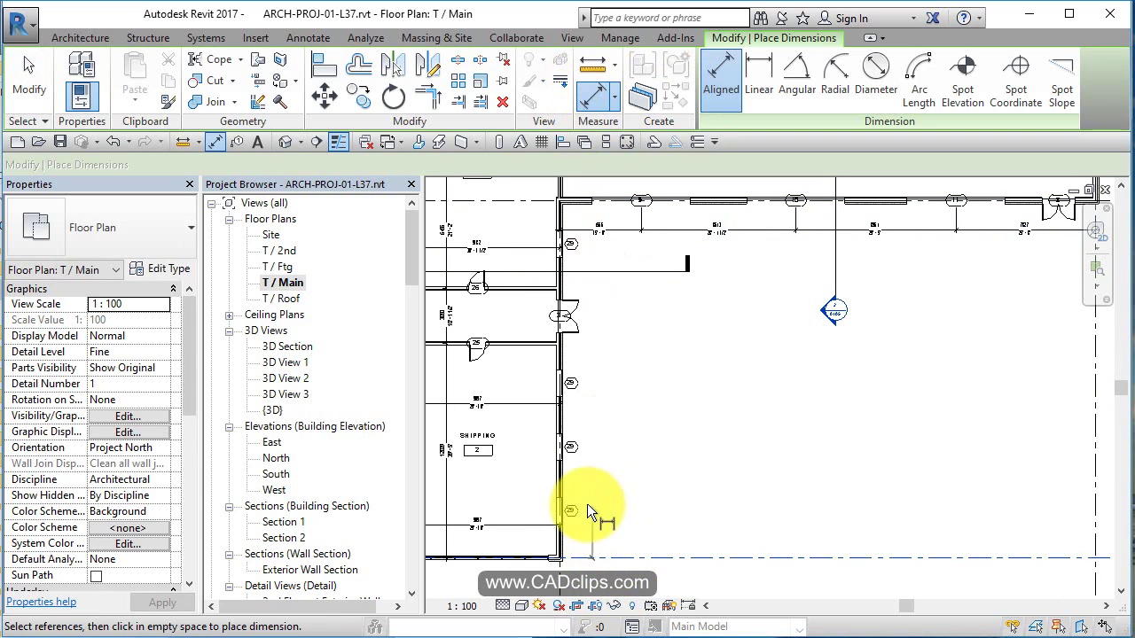
pyautogui.click(560, 508)
pyautogui.click(565, 449)
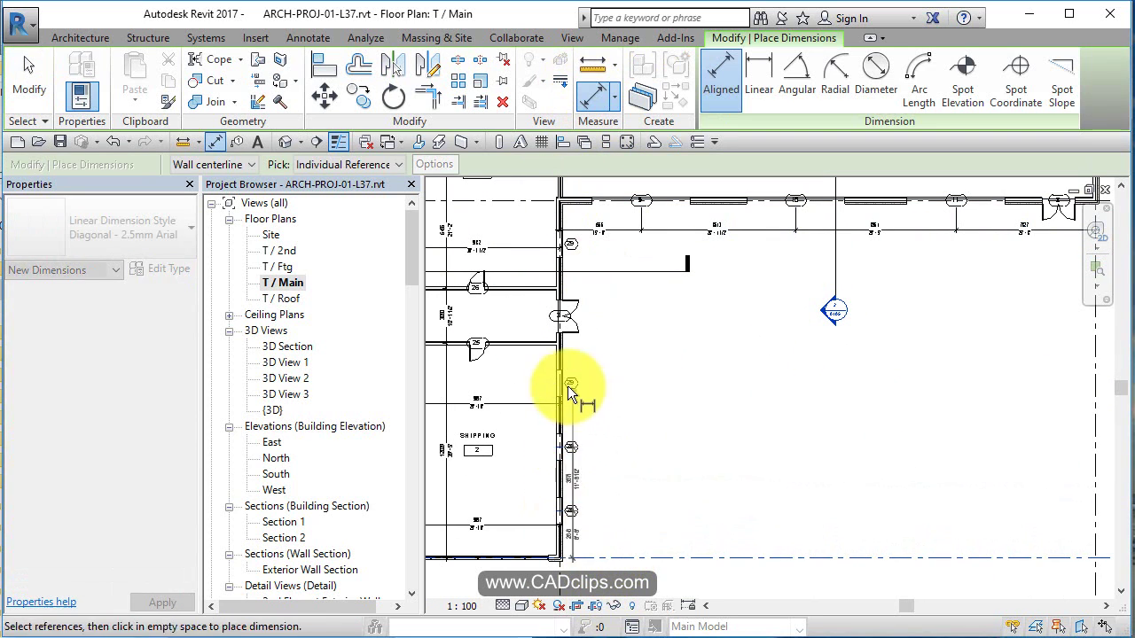
pyautogui.click(561, 257)
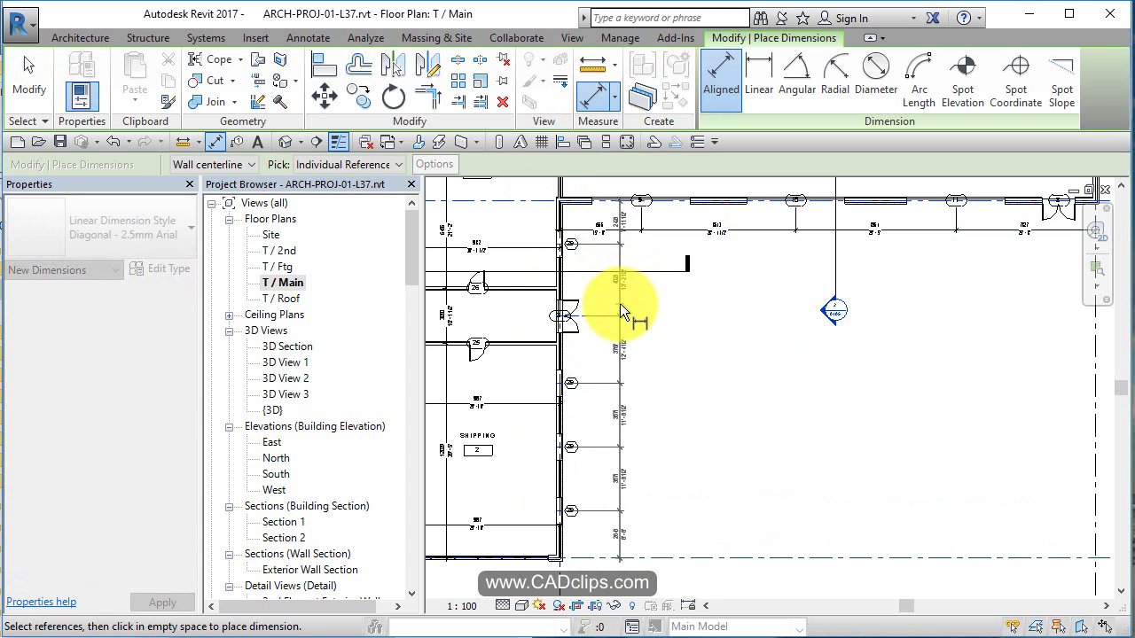
pyautogui.click(621, 307)
# - Start an aligned dimension string at grid 3 through the storefront pier edges along Shipping and HR
pyautogui.moveTo(777, 451); pyautogui.dragTo(861, 387, button='middle')
pyautogui.moveTo(828, 523); pyautogui.dragTo(945, 486, button='middle')
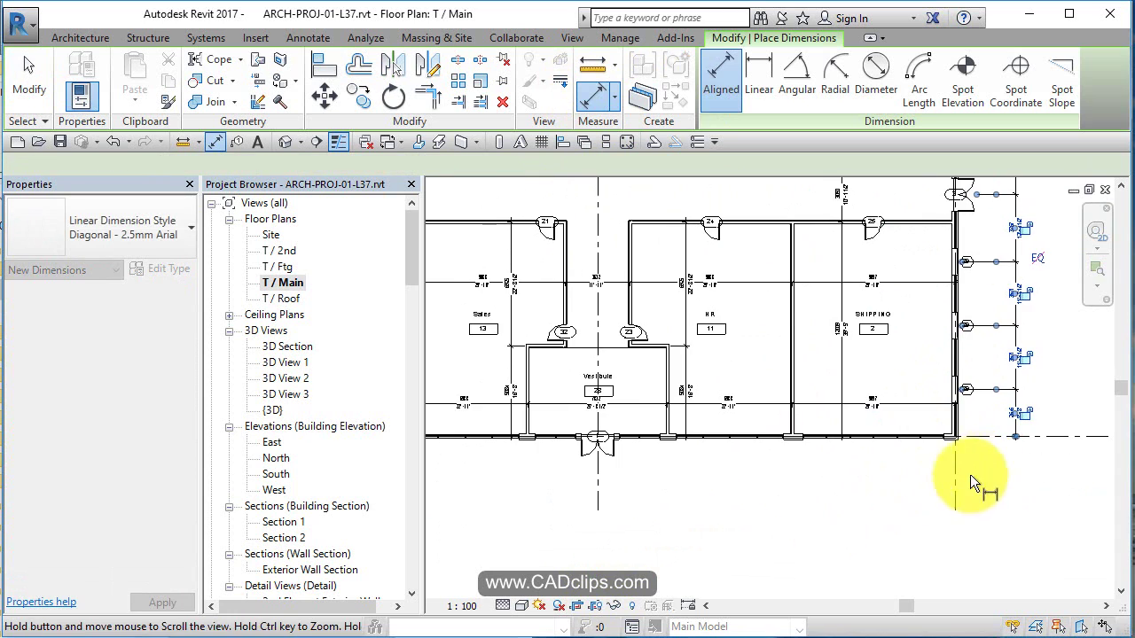
pyautogui.scroll(3, 958, 470)
pyautogui.click(940, 407)
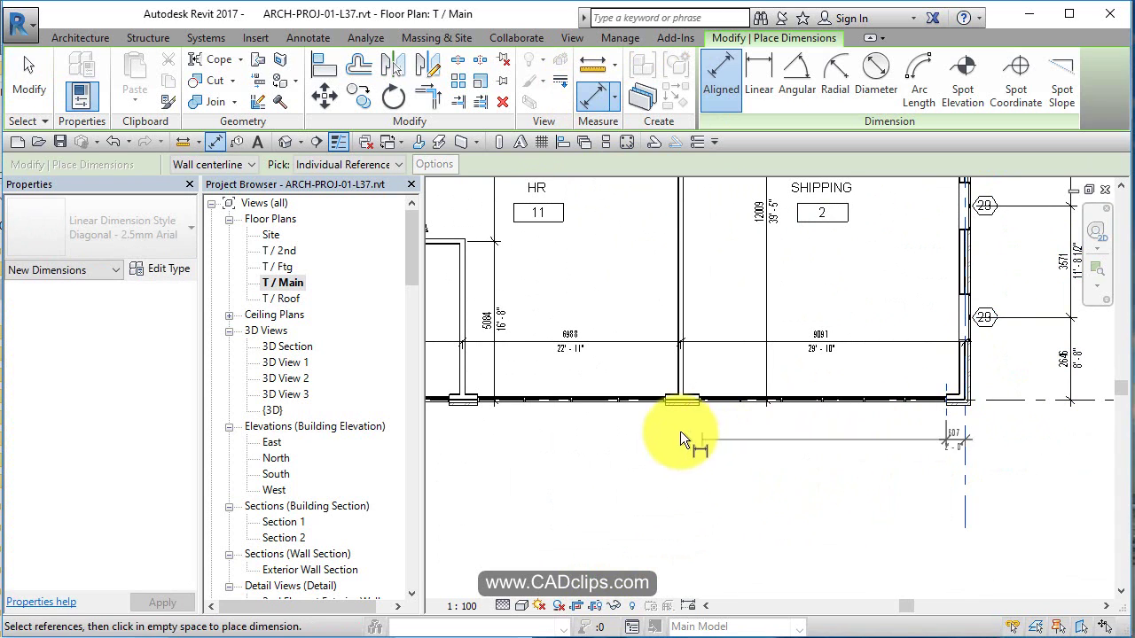
pyautogui.click(699, 407)
pyautogui.click(664, 411)
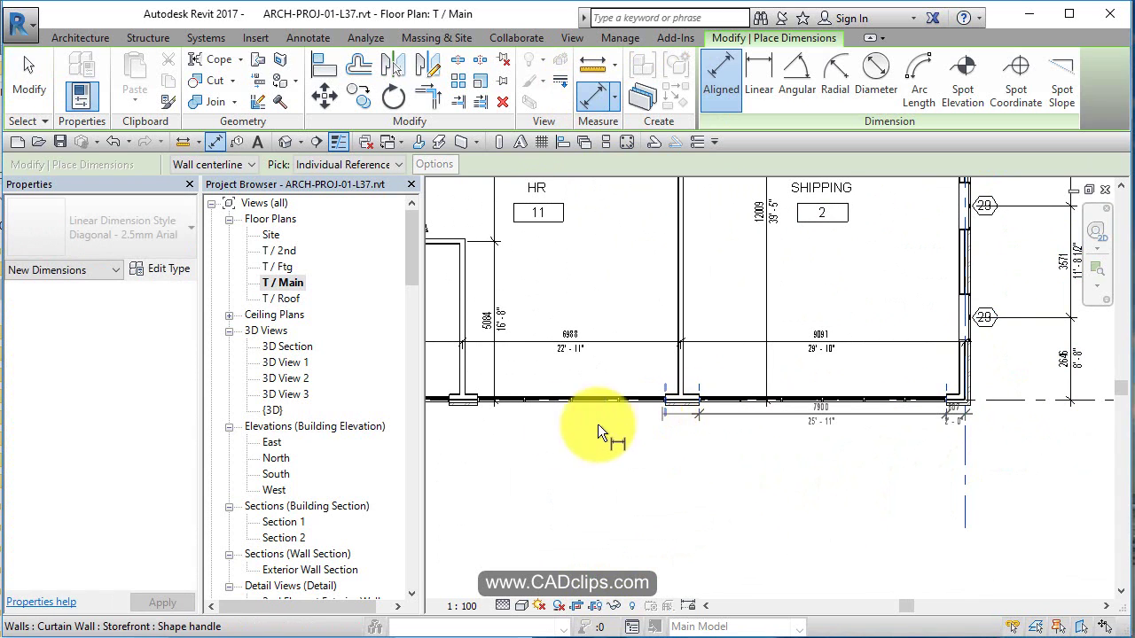
pyautogui.click(479, 408)
pyautogui.moveTo(467, 430); pyautogui.dragTo(716, 480, button='middle')
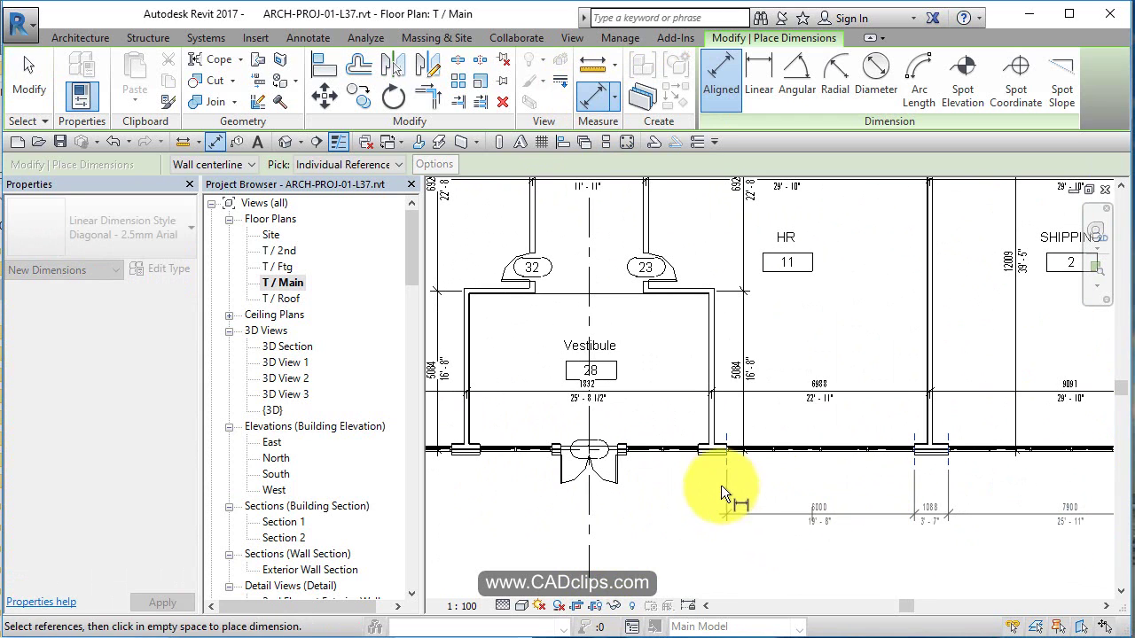
# - Continue the storefront string through the Vestibule's pier edges and the centre of its entrance double door
pyautogui.click(696, 462)
pyautogui.click(591, 483)
pyautogui.scroll(-2, 692, 505)
pyautogui.scroll(6, 734, 484)
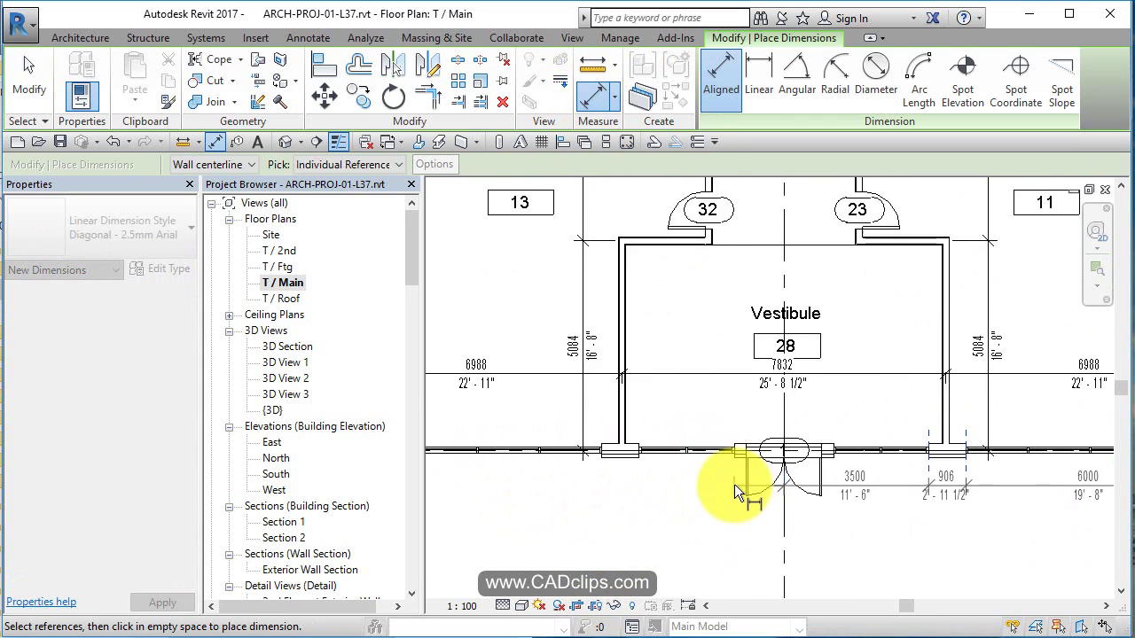
pyautogui.click(738, 439)
pyautogui.click(571, 423)
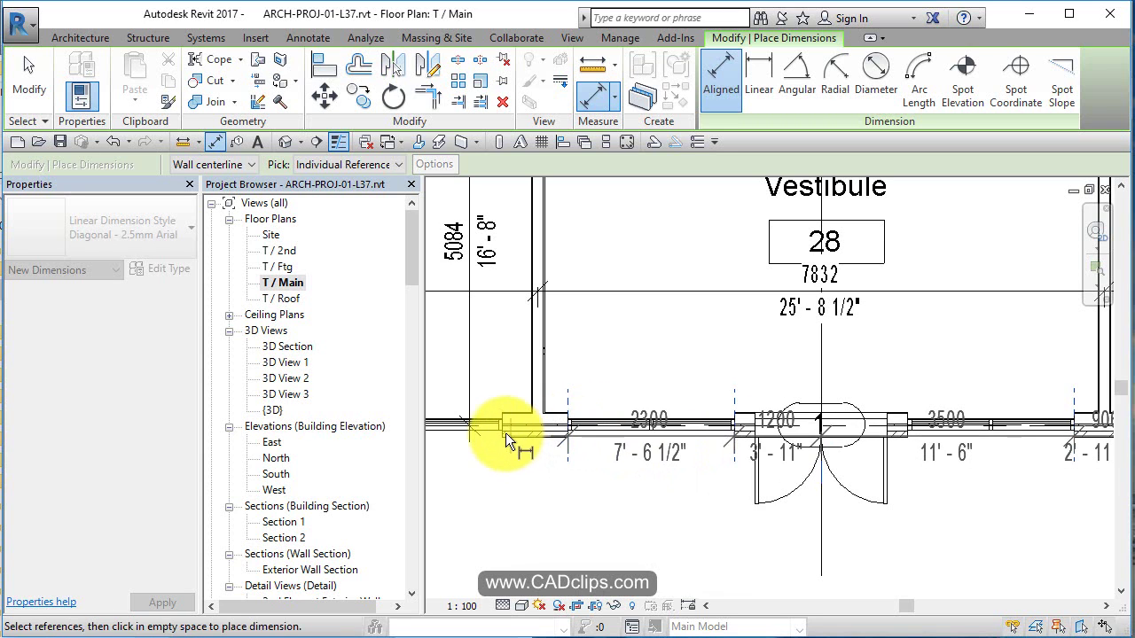
pyautogui.click(511, 451)
# - Continue the string across Sales 13's storefront to both edges of the pier between Sales 13 and Sales 3
pyautogui.moveTo(634, 473); pyautogui.dragTo(1026, 514, button='middle')
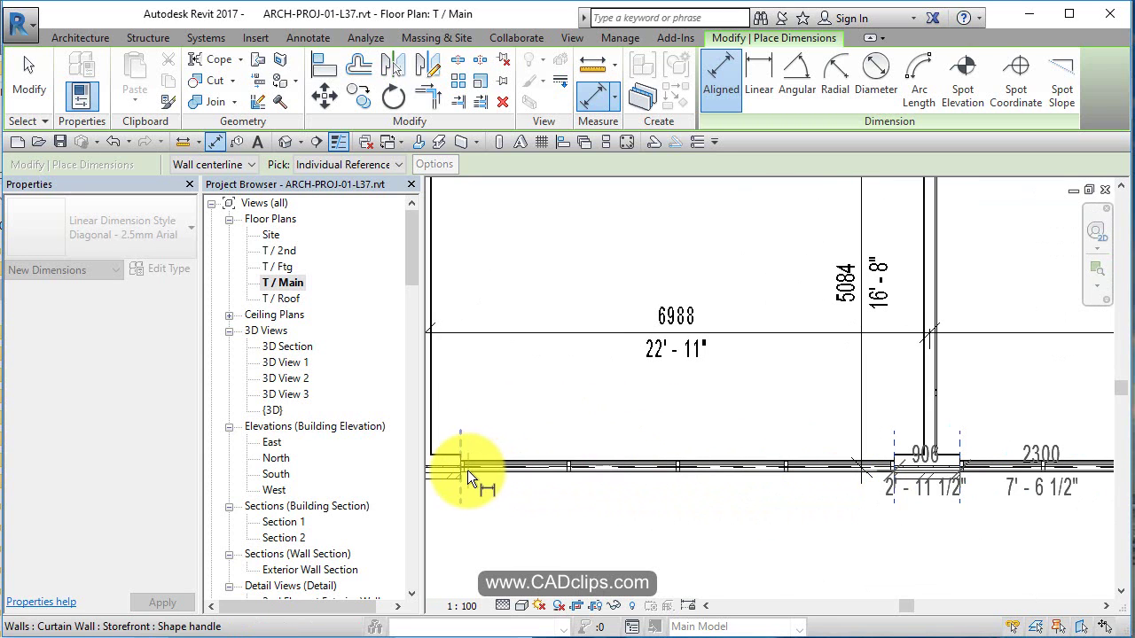
pyautogui.click(467, 470)
pyautogui.moveTo(823, 499); pyautogui.dragTo(1030, 503, button='middle')
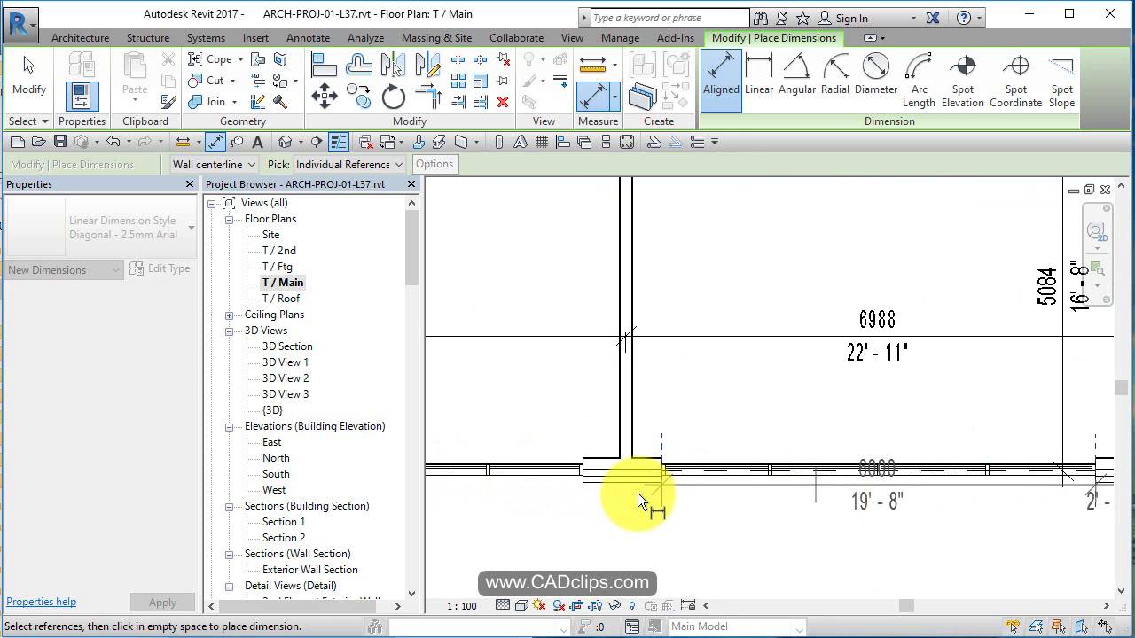
pyautogui.click(583, 472)
pyautogui.moveTo(618, 486); pyautogui.dragTo(1105, 526, button='middle')
# - End the string at the corner pier's edge and grid 1, and place it outside the storefront wall
pyautogui.moveTo(598, 509); pyautogui.dragTo(783, 438, button='middle')
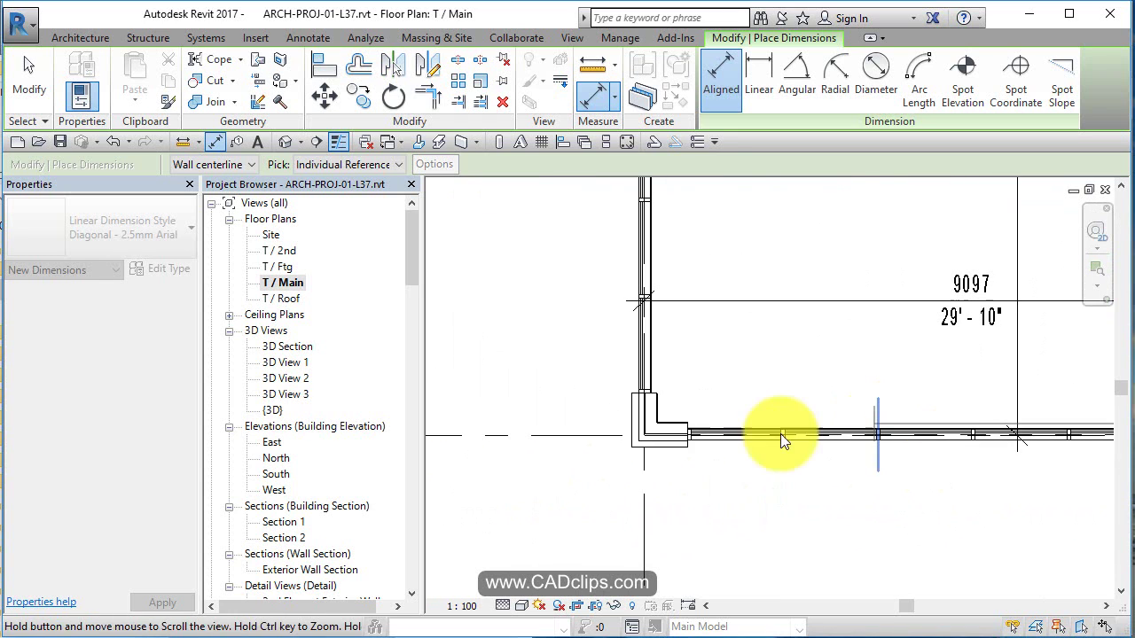
pyautogui.click(684, 433)
pyautogui.scroll(-2, 644, 502)
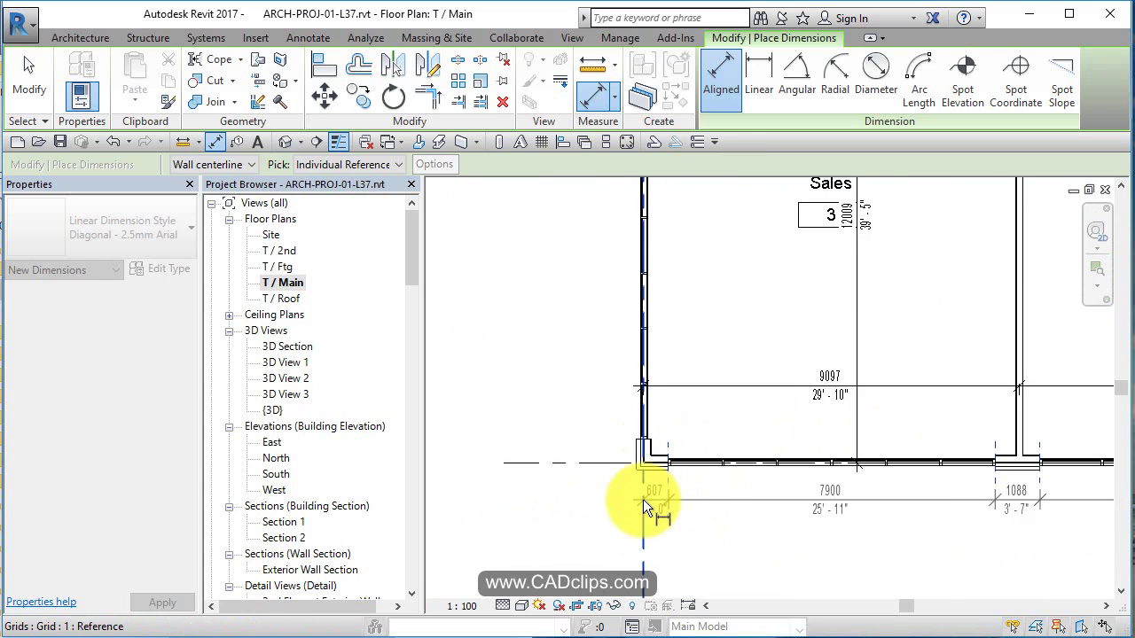
pyautogui.click(643, 499)
pyautogui.scroll(-2, 621, 483)
pyautogui.moveTo(615, 477); pyautogui.dragTo(509, 420, button='middle')
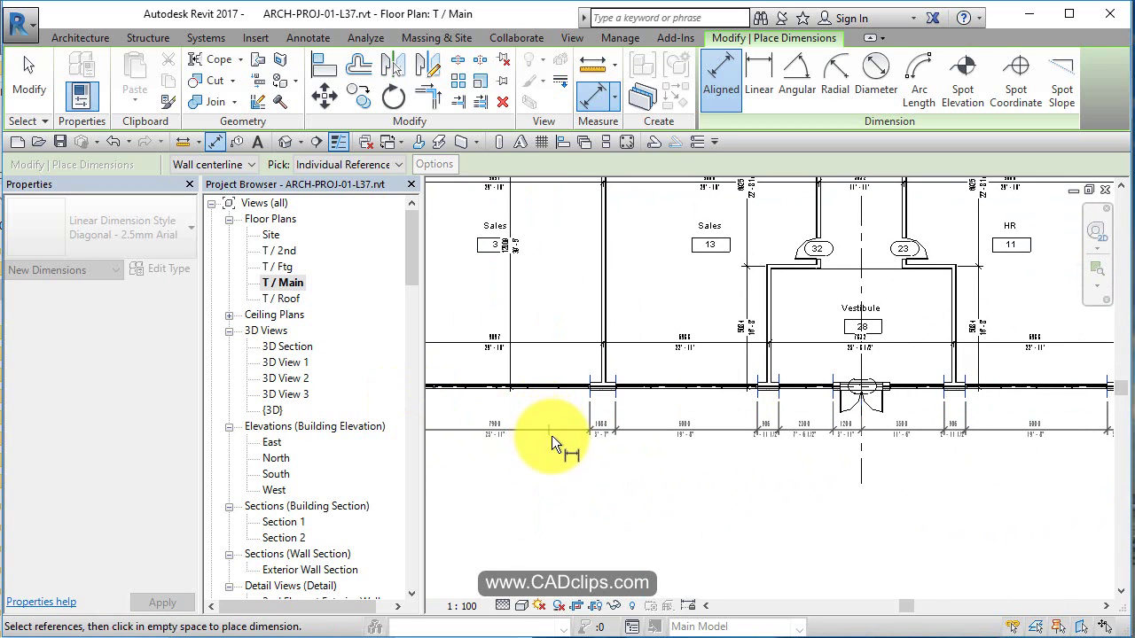
pyautogui.click(595, 478)
pyautogui.scroll(-2, 595, 487)
pyautogui.moveTo(595, 487); pyautogui.dragTo(654, 562, button='middle')
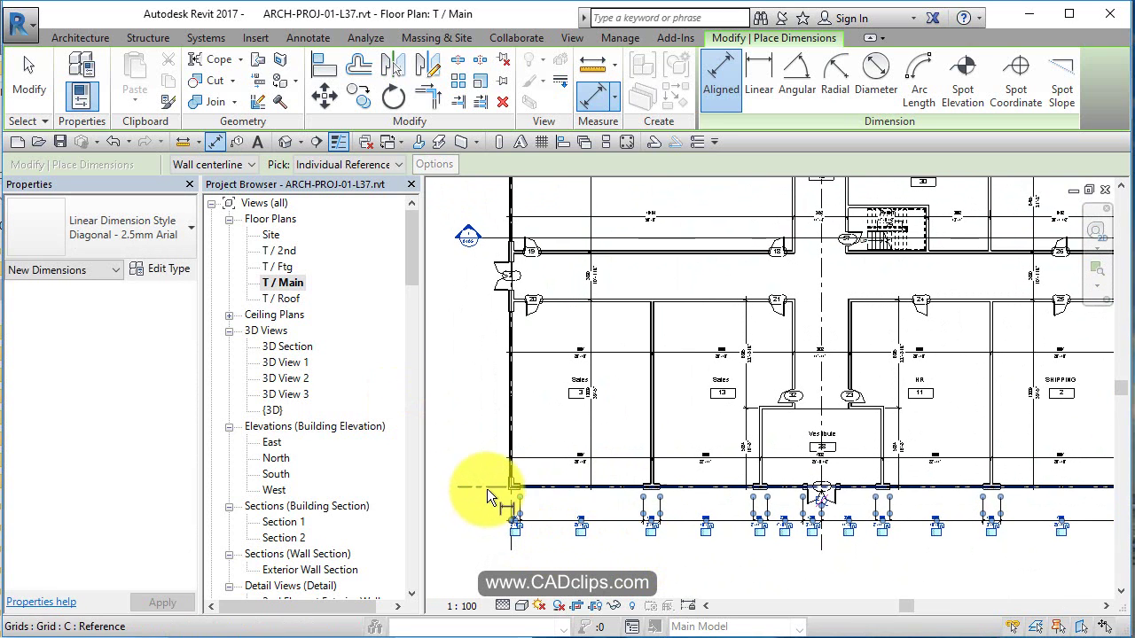
# - Dimension from grid C through Sales 3's side storefront edges to the centre of door 2, and move the string outside the wall
pyautogui.scroll(5, 497, 461)
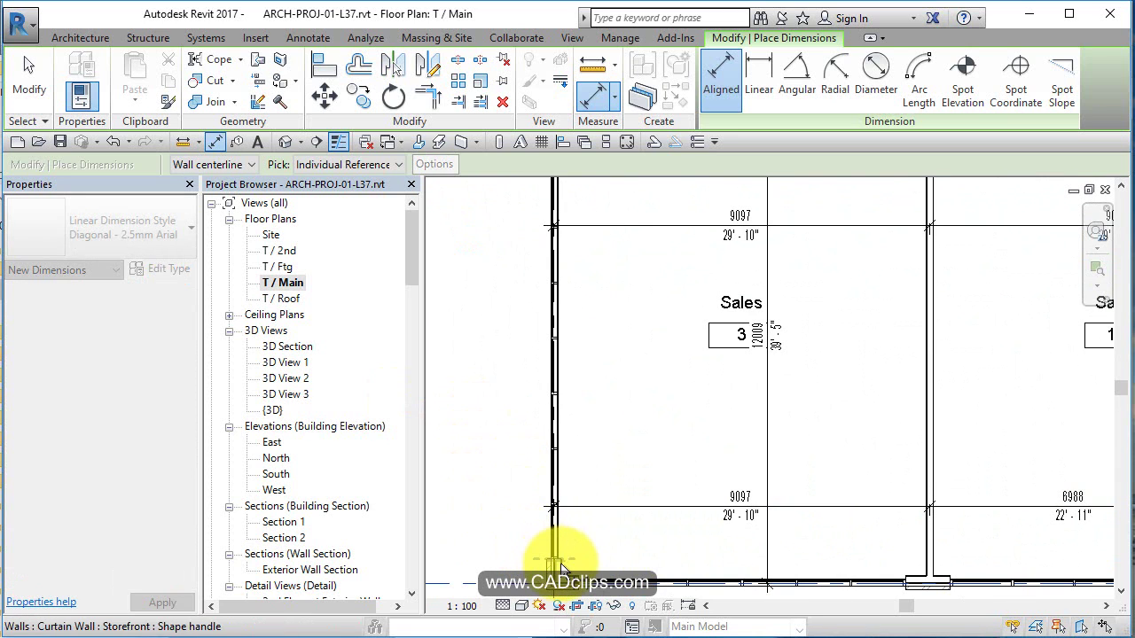
pyautogui.moveTo(552, 310); pyautogui.dragTo(603, 385, button='middle')
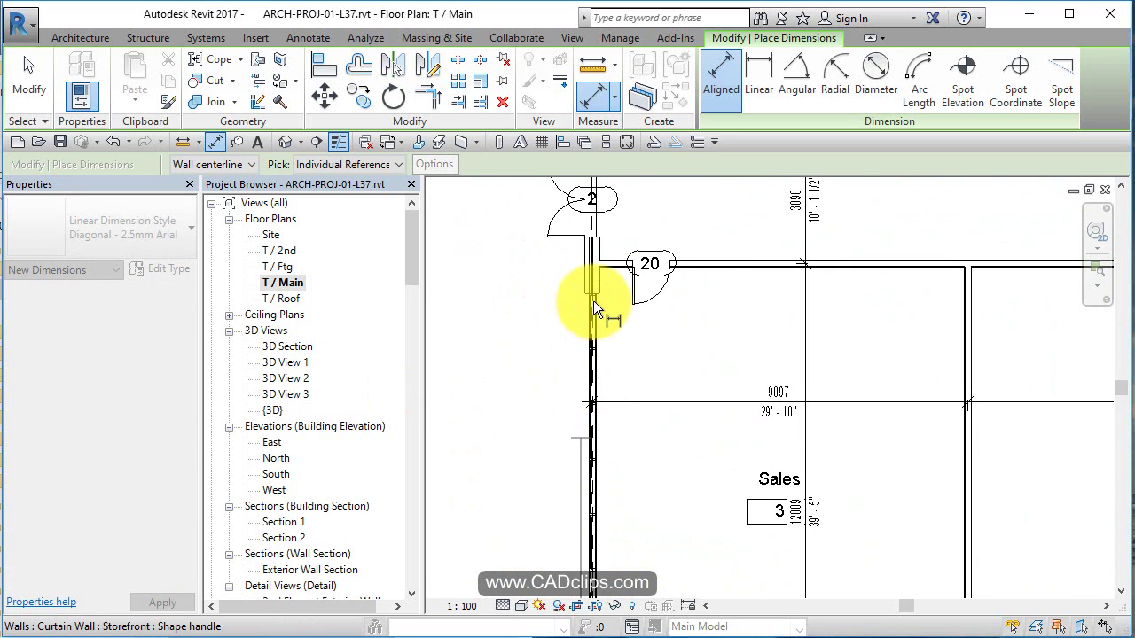
pyautogui.moveTo(591, 267)
pyautogui.mouseDown(button='middle')
pyautogui.moveTo(603, 349)
pyautogui.moveTo(638, 399)
pyautogui.moveTo(608, 447)
pyautogui.mouseUp(button='middle')
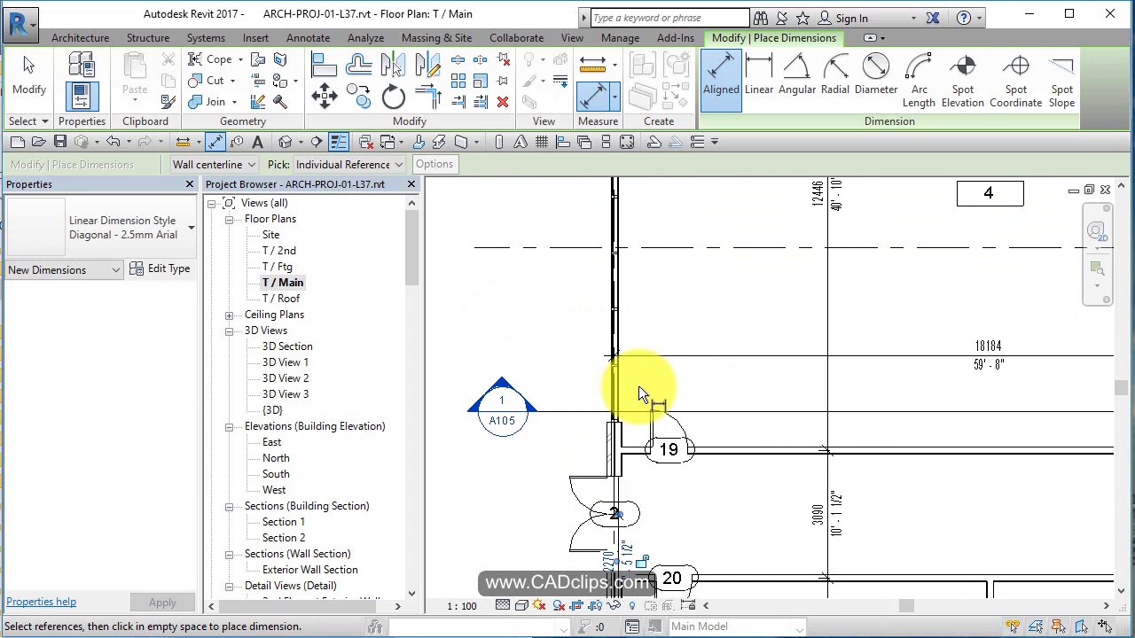
pyautogui.moveTo(642, 408); pyautogui.dragTo(661, 268, button='middle')
pyautogui.press('Escape')
pyautogui.press('Escape')
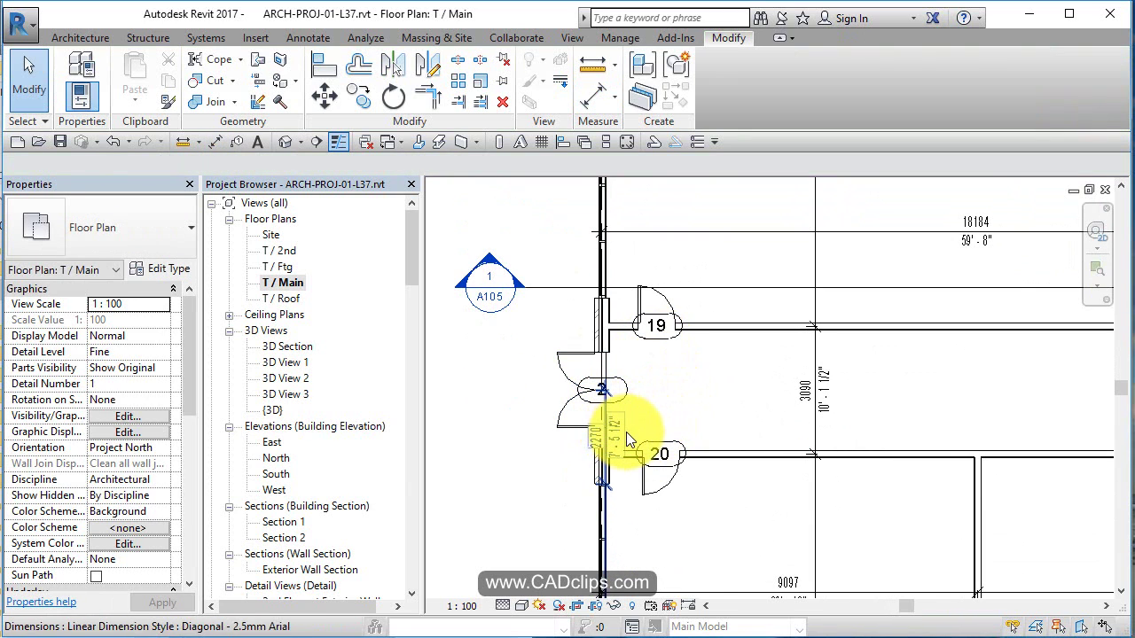
pyautogui.moveTo(625, 432); pyautogui.dragTo(541, 424)
pyautogui.scroll(-2, 661, 443)
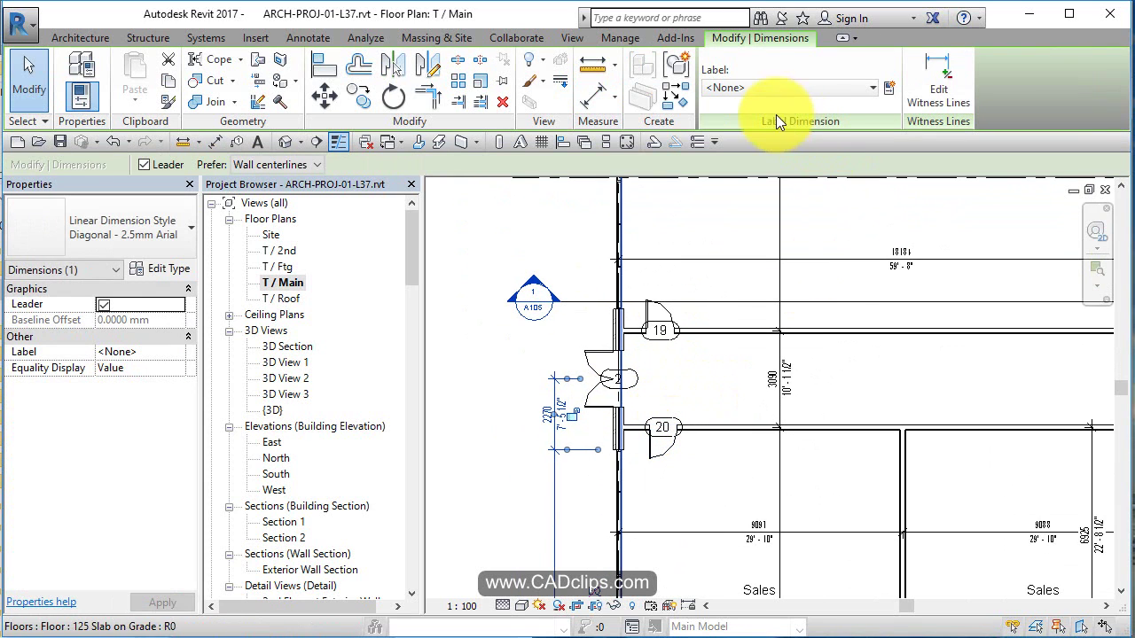
# - Edit the moved string's witness lines to add the storefront edges beyond door 2 and the first window's centre
pyautogui.click(671, 274)
pyautogui.scroll(3, 615, 314)
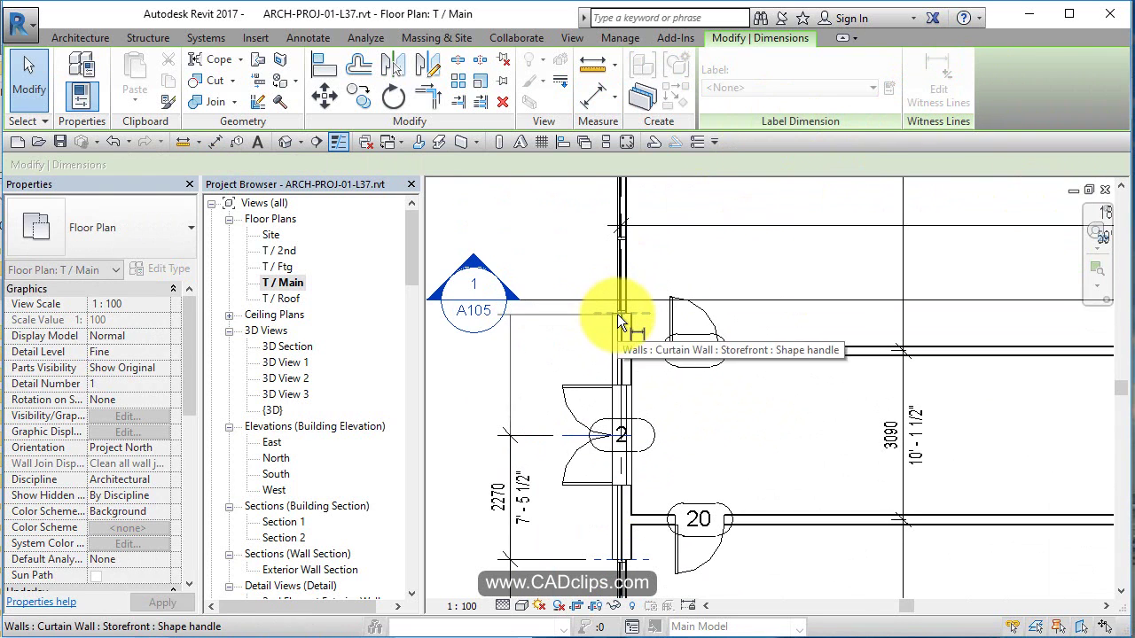
pyautogui.moveTo(621, 309); pyautogui.dragTo(661, 473, button='middle')
pyautogui.moveTo(644, 346); pyautogui.dragTo(638, 302)
pyautogui.click(638, 302)
pyautogui.moveTo(665, 346); pyautogui.dragTo(697, 544, button='middle')
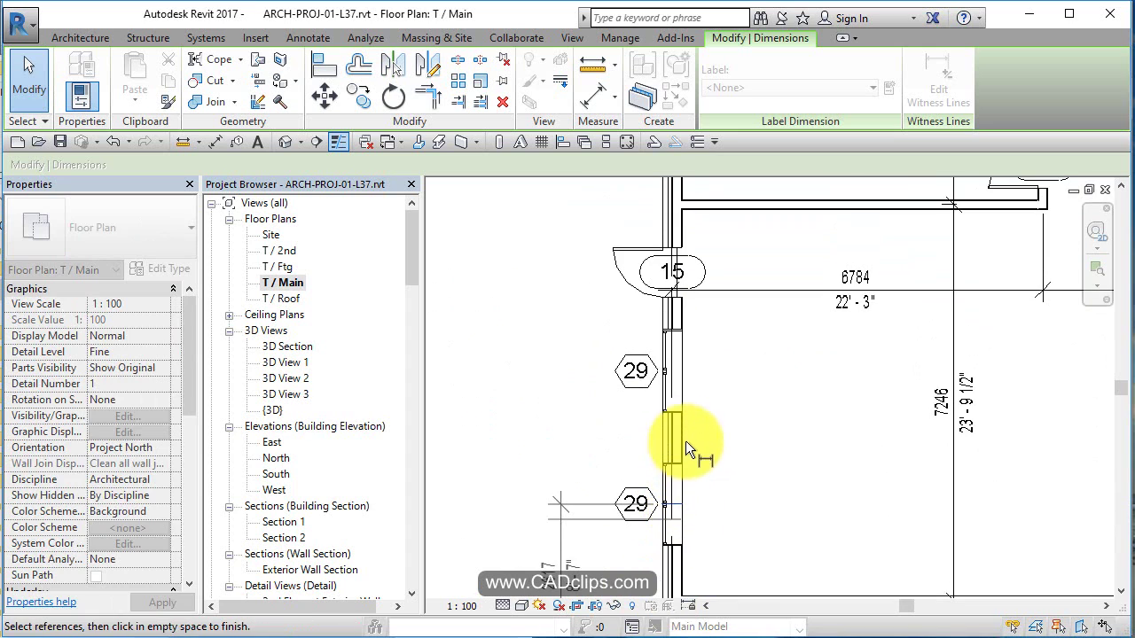
# - Add witness lines at the centres of the second window and door 15 on the same exterior wall
pyautogui.click(676, 369)
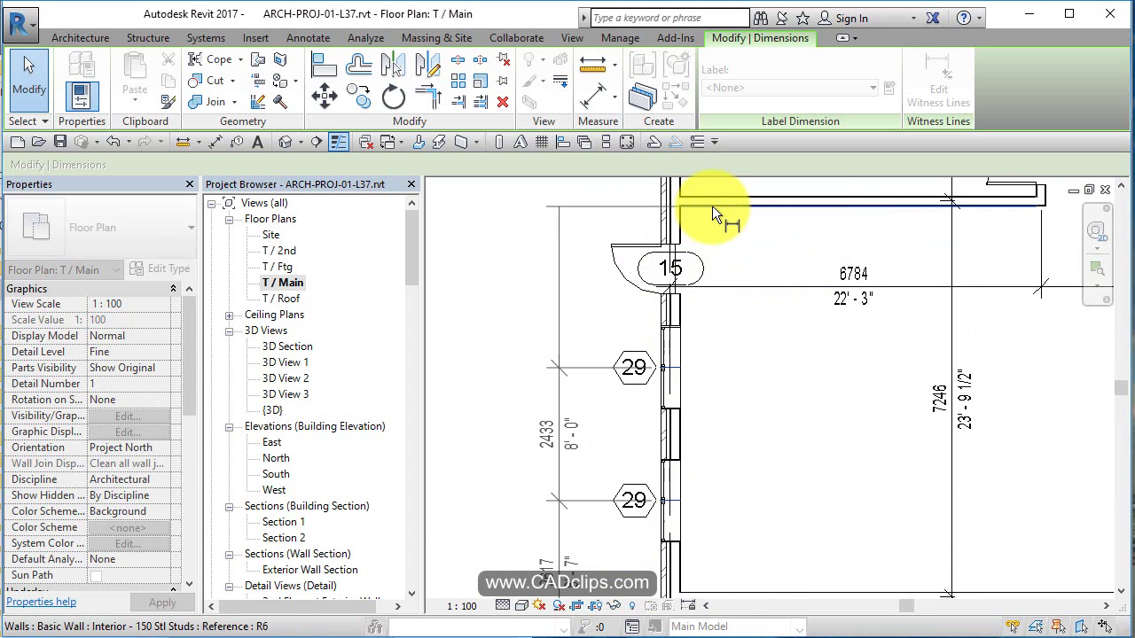
pyautogui.press('Tab')
pyautogui.press('Tab')
pyautogui.press('Tab')
pyautogui.press('Tab')
pyautogui.press('Tab')
pyautogui.press('Tab')
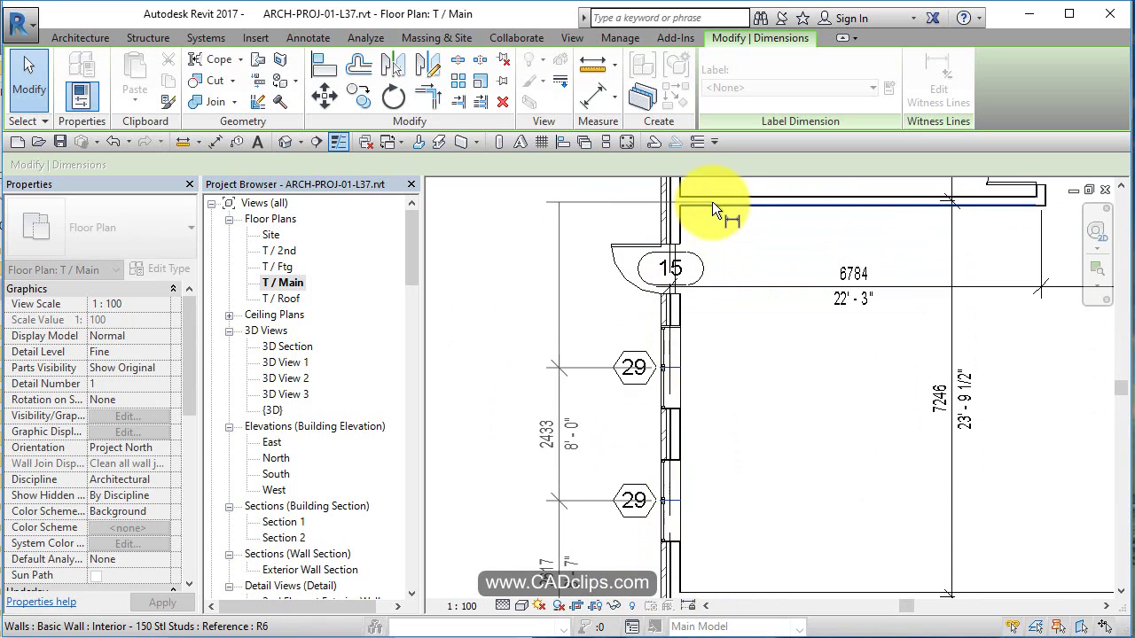
pyautogui.click(688, 248)
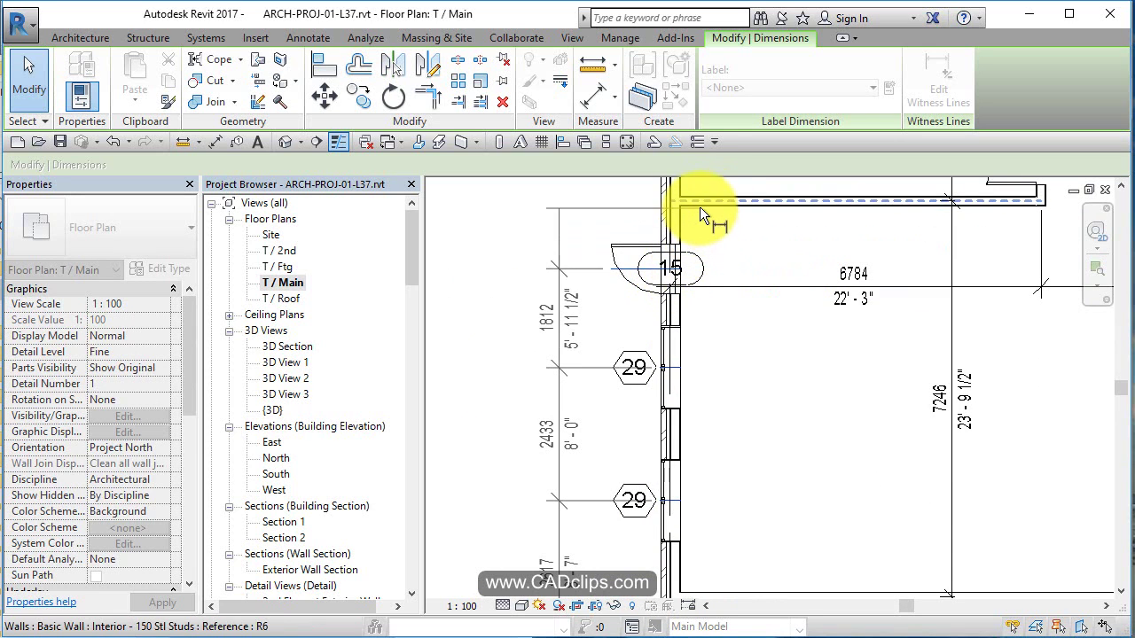
# - Extend the string through the Office wall centreline and the two Office side windows to grid A, and finish editing its witness lines
pyautogui.moveTo(701, 207); pyautogui.dragTo(727, 387, button='middle')
pyautogui.click(721, 338)
pyautogui.click(720, 223)
pyautogui.moveTo(762, 260); pyautogui.dragTo(775, 468, button='middle')
pyautogui.click(698, 355)
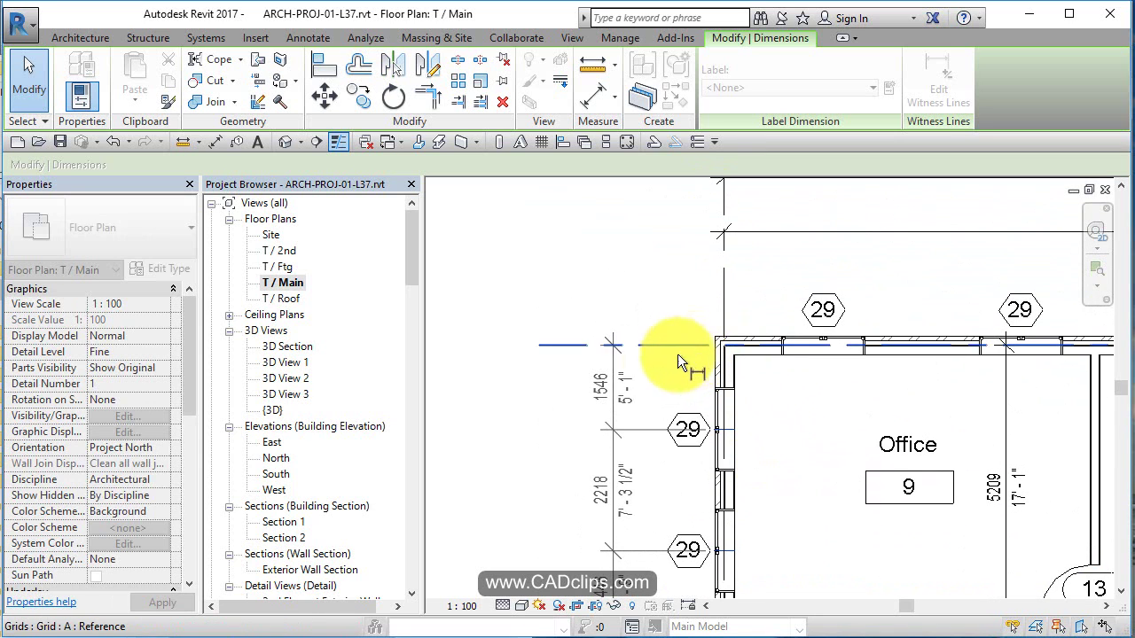
pyautogui.click(660, 290)
pyautogui.scroll(-2, 661, 290)
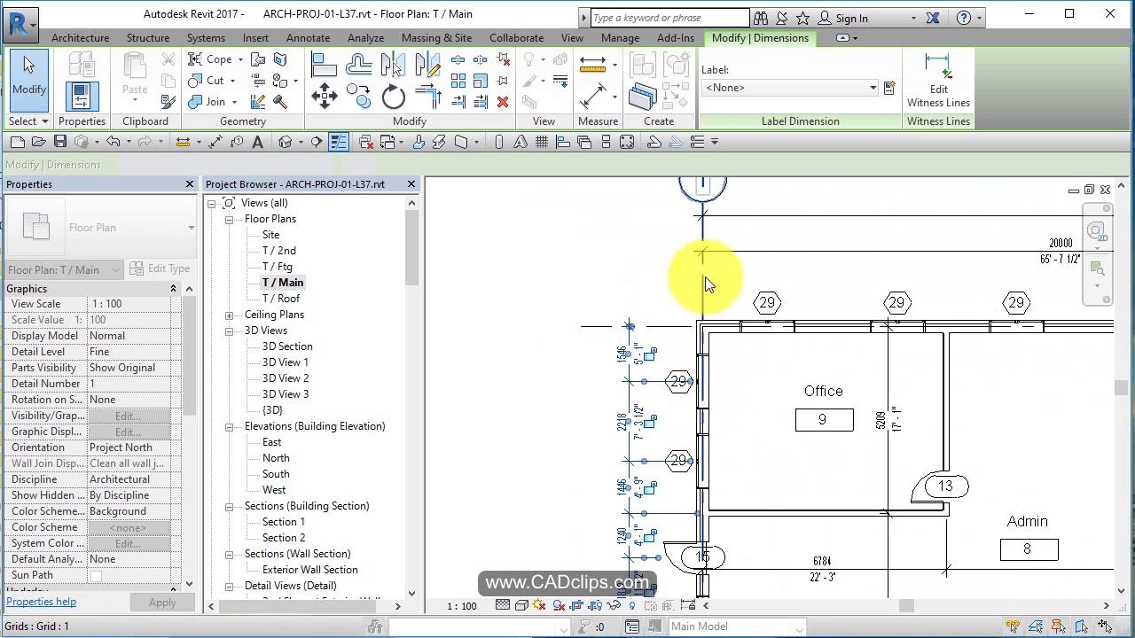
# - Start an aligned dimension string at grid 1 through the window centres along the exterior wall of Office and Admin
pyautogui.click(596, 105)
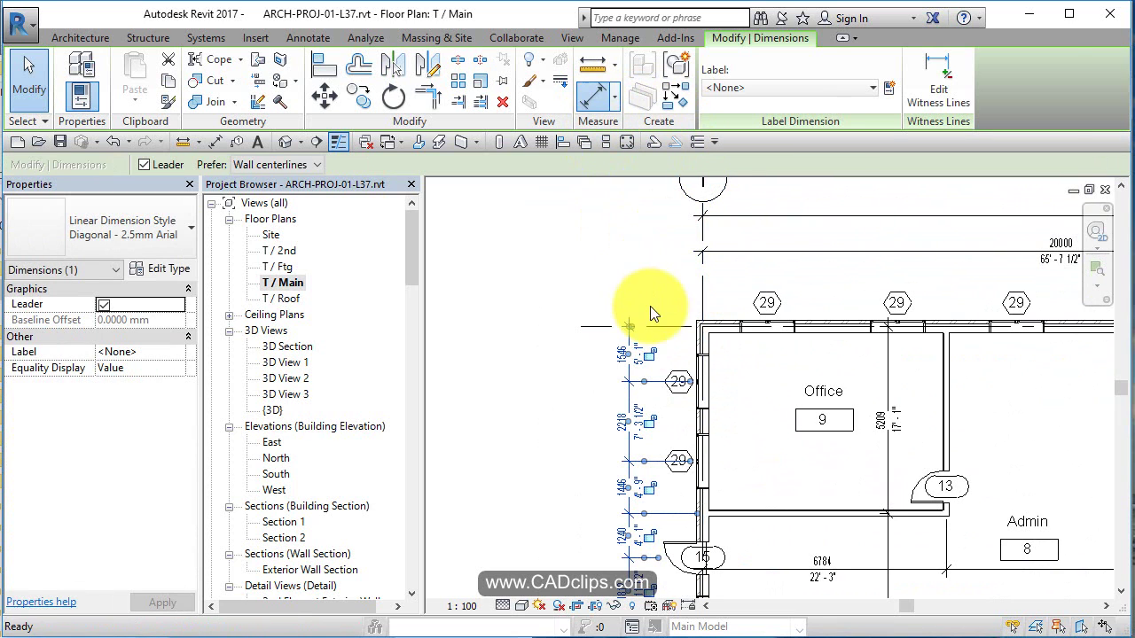
pyautogui.click(708, 305)
pyautogui.click(770, 322)
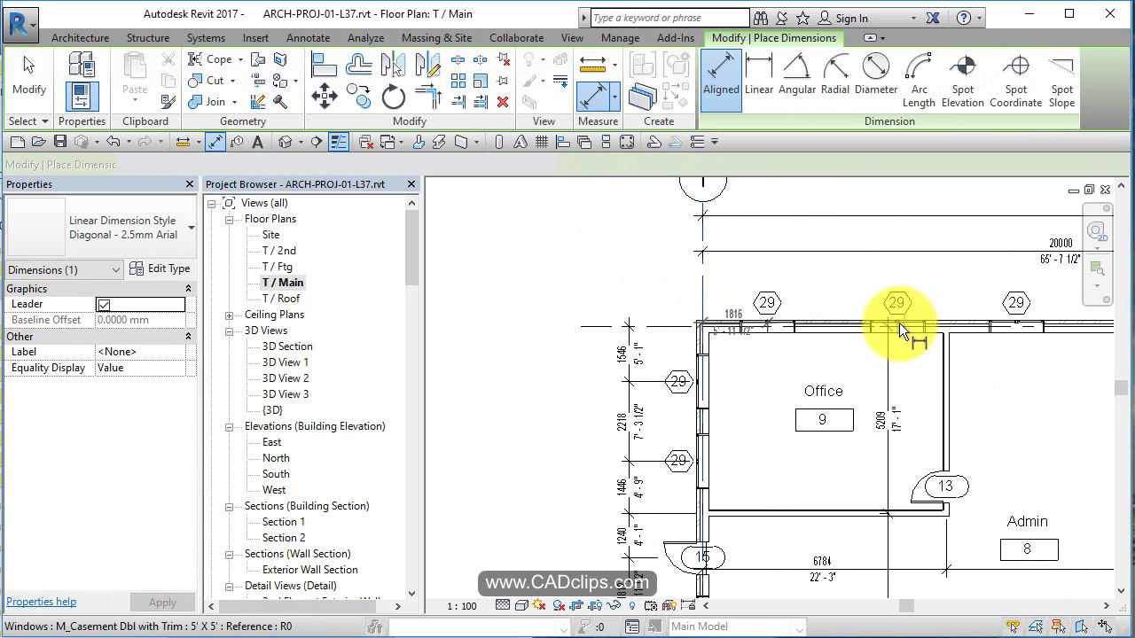
pyautogui.click(899, 323)
pyautogui.moveTo(952, 367); pyautogui.dragTo(634, 372, button='middle')
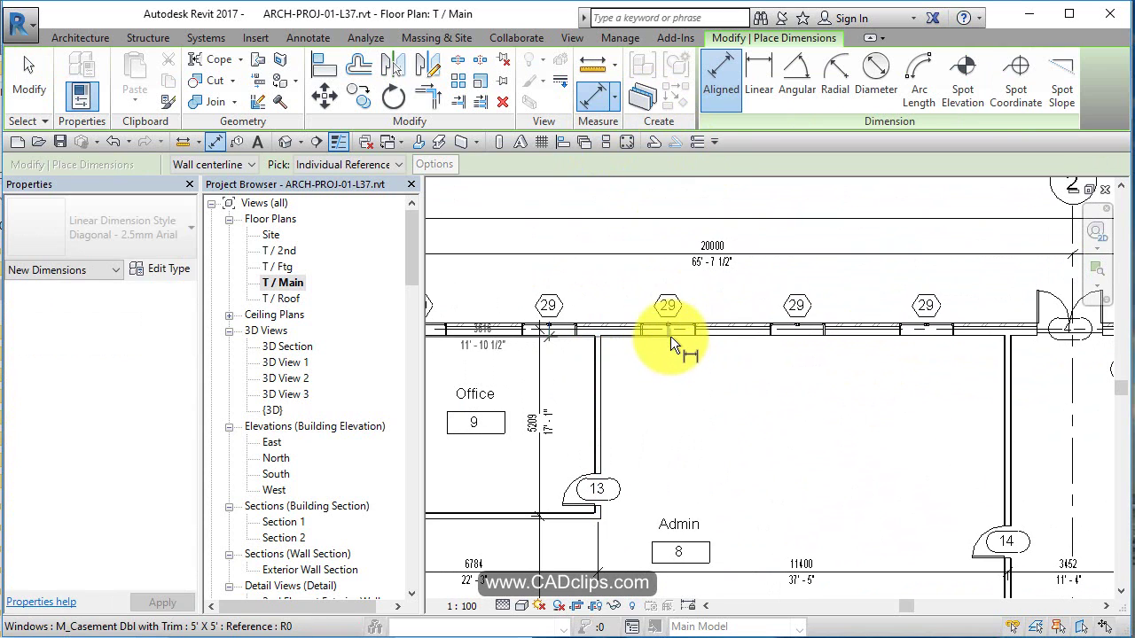
pyautogui.click(671, 336)
pyautogui.click(797, 332)
pyautogui.click(924, 330)
# - Continue the string through door 4 and the Mechanical and Management window centres to grid 3
pyautogui.moveTo(920, 346); pyautogui.dragTo(511, 371, button='middle')
pyautogui.click(665, 355)
pyautogui.click(826, 359)
pyautogui.click(977, 361)
pyautogui.moveTo(975, 425); pyautogui.dragTo(682, 388, button='middle')
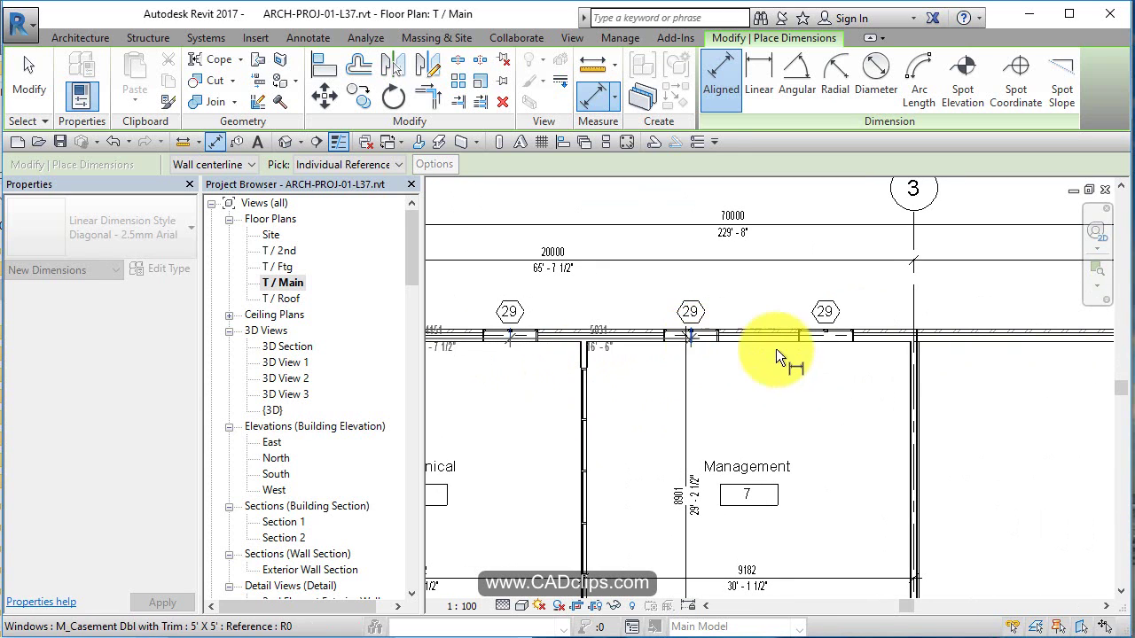
pyautogui.click(828, 338)
pyautogui.click(913, 315)
# - Extend the string through the centres of the Garage's double doors to grid 4, and place it outside the wall
pyautogui.scroll(-2, 911, 317)
pyautogui.moveTo(910, 317); pyautogui.dragTo(468, 330, button='middle')
pyautogui.scroll(1, 722, 336)
pyautogui.click(635, 322)
pyautogui.moveTo(781, 352); pyautogui.dragTo(274, 365, button='middle')
pyautogui.click(662, 347)
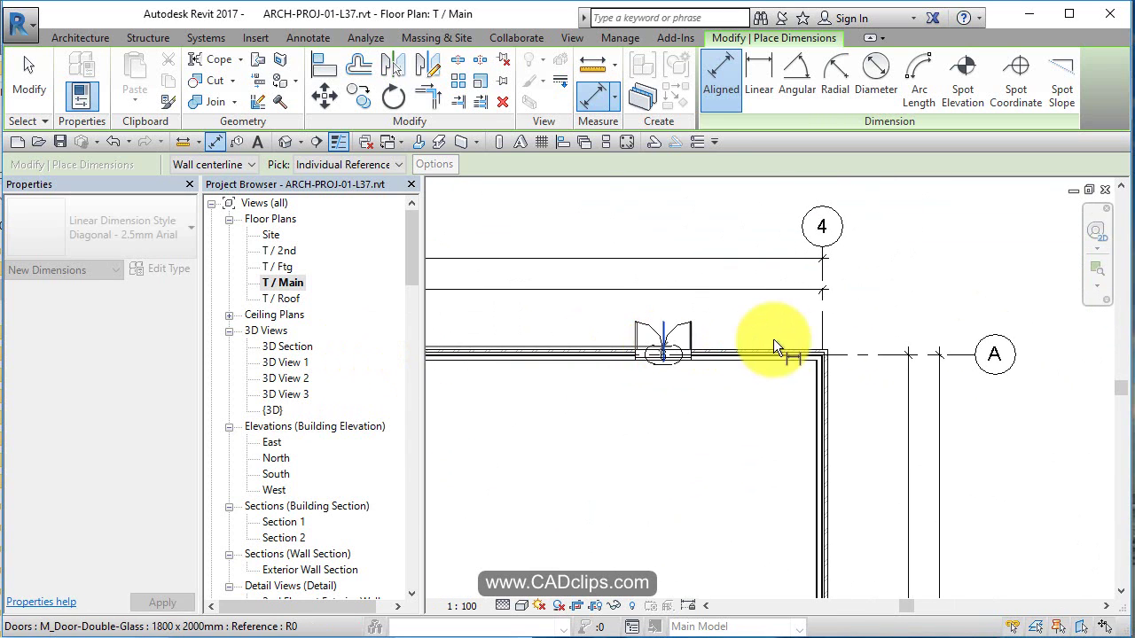
pyautogui.click(825, 336)
pyautogui.click(847, 325)
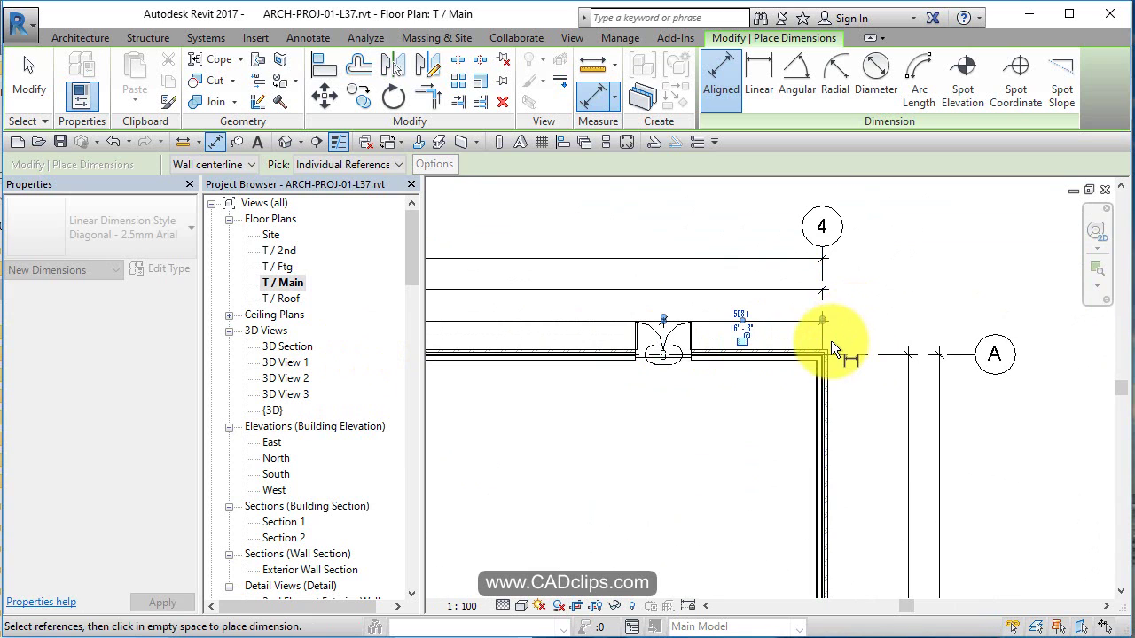
# - Dimension from grid A through the Garage's side double door to grid B, place the string outside the wall, and finish dimensioning
pyautogui.scroll(-3, 867, 410)
pyautogui.scroll(2, 852, 324)
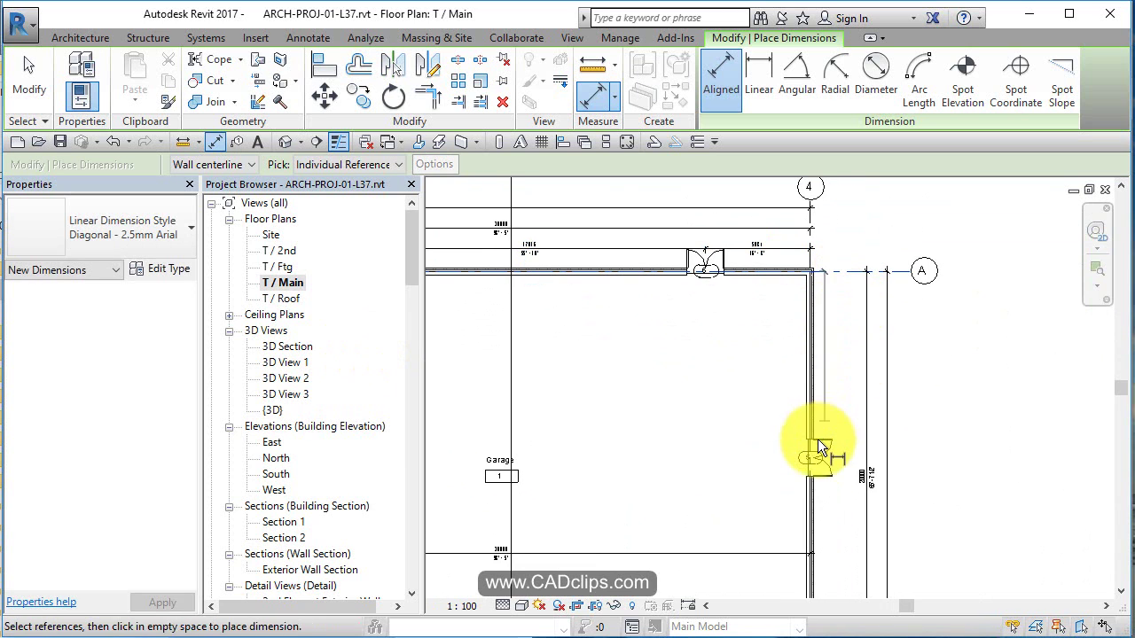
pyautogui.moveTo(836, 481); pyautogui.dragTo(815, 219, button='middle')
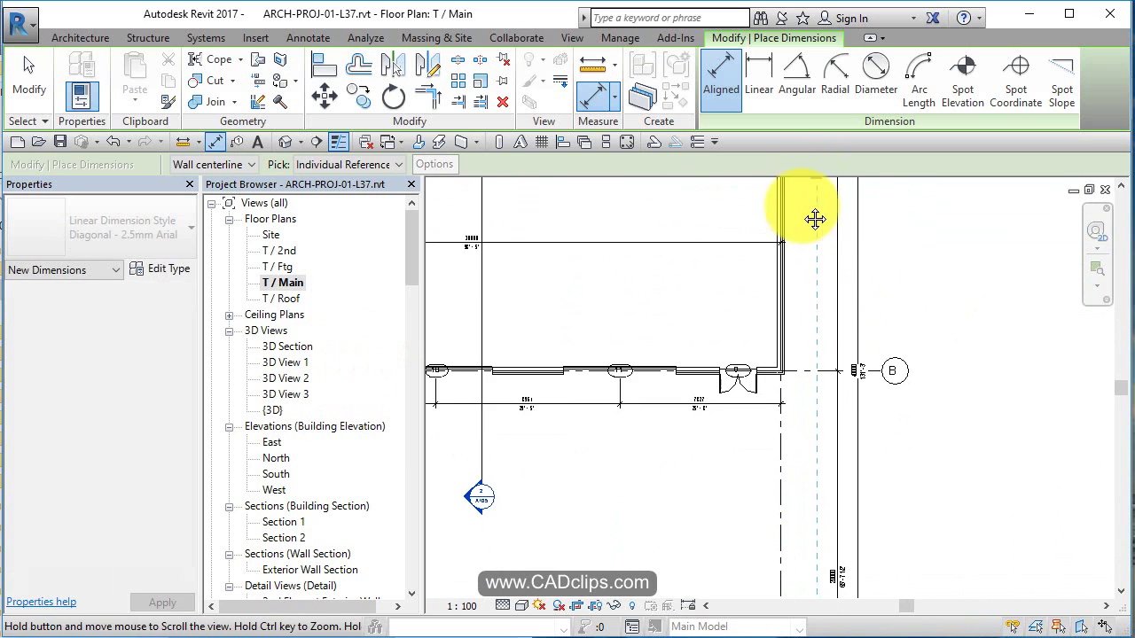
pyautogui.click(798, 368)
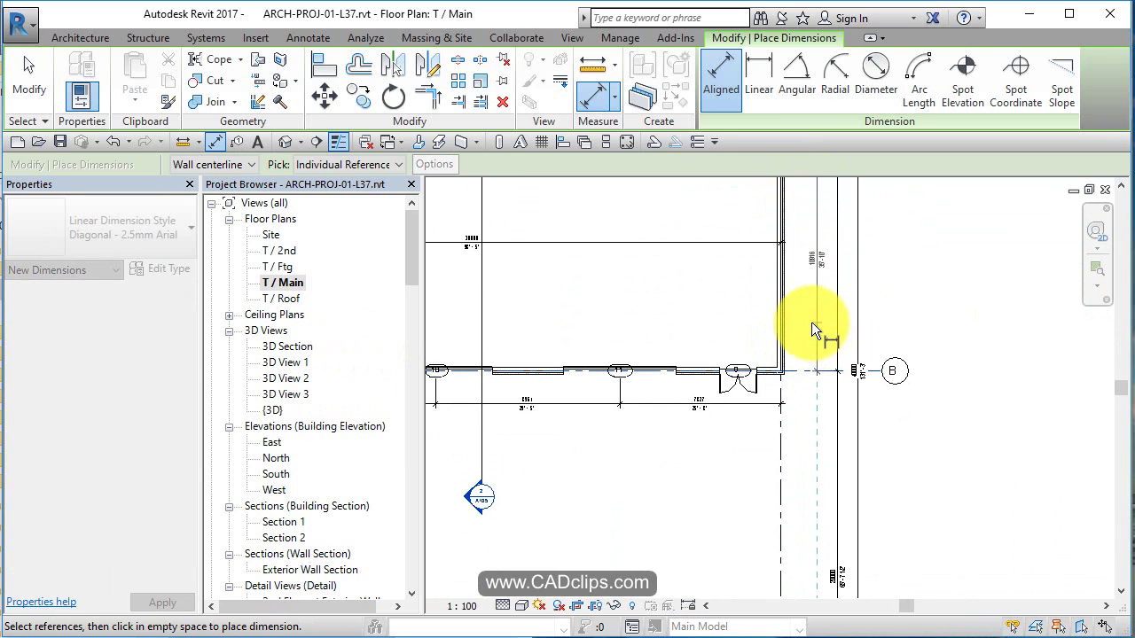
pyautogui.scroll(-3, 736, 391)
pyautogui.scroll(-3, 791, 428)
pyautogui.moveTo(783, 423); pyautogui.dragTo(943, 406, button='middle')
pyautogui.scroll(-1, 881, 399)
pyautogui.press('Escape')
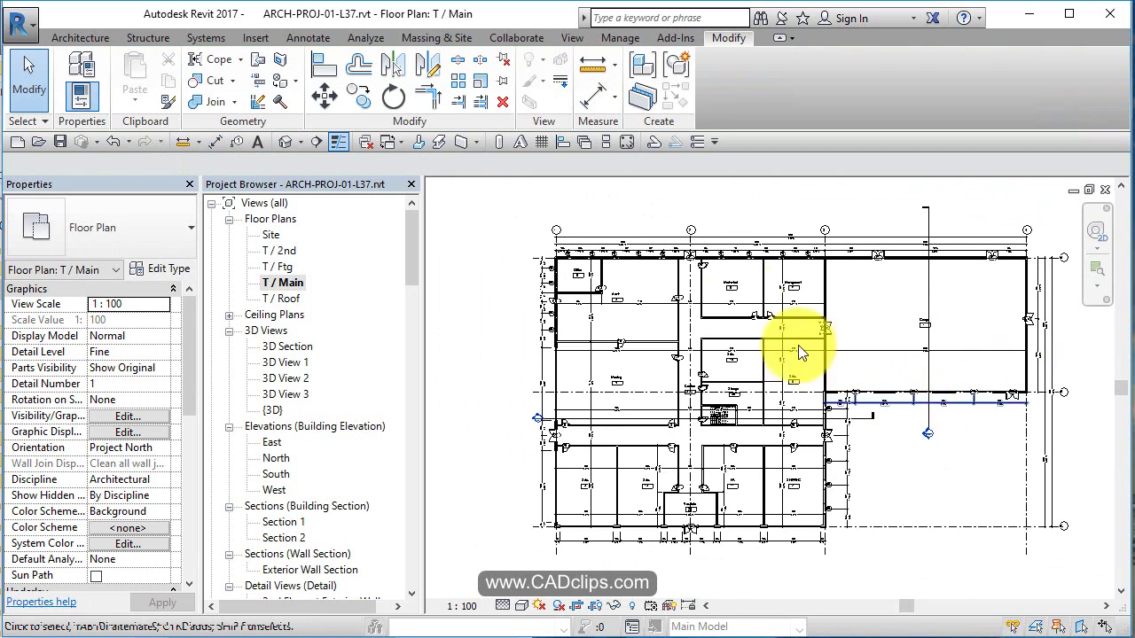
pyautogui.scroll(2, 732, 275)
pyautogui.click(735, 241)
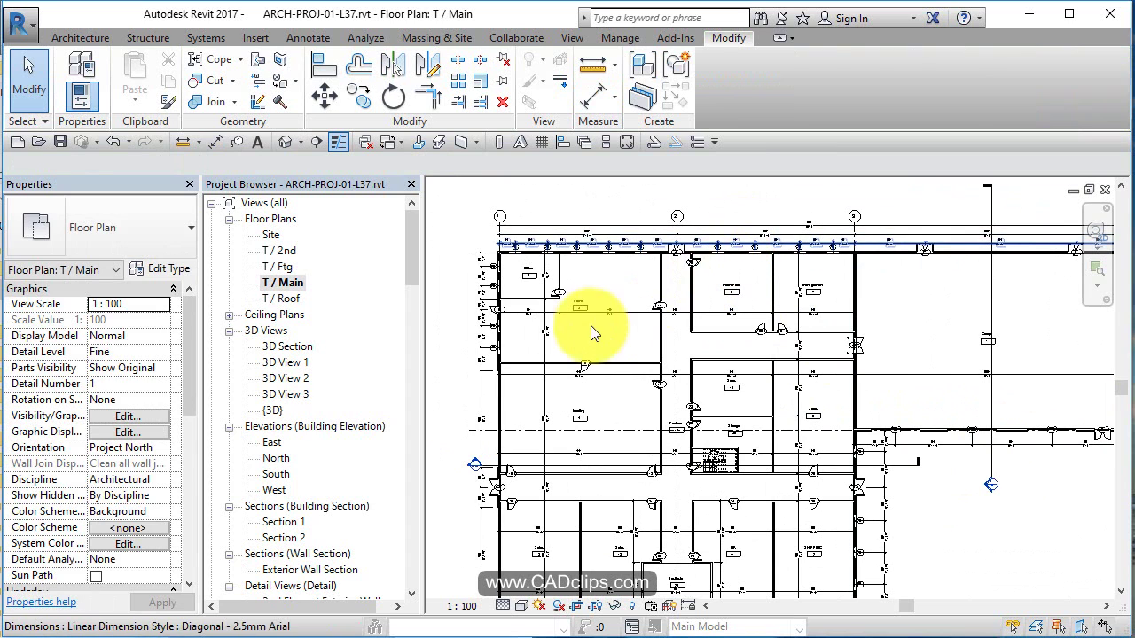
pyautogui.keyDown('ctrl'); pyautogui.click(884, 510); pyautogui.keyUp('ctrl')
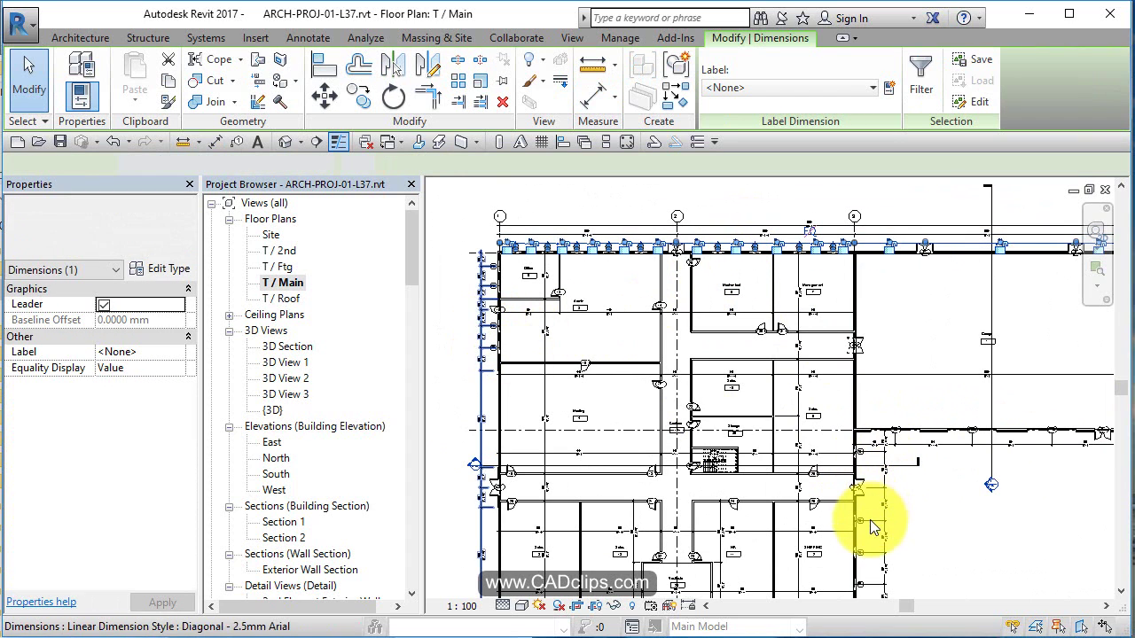
pyautogui.moveTo(986, 366); pyautogui.dragTo(961, 227, button='middle')
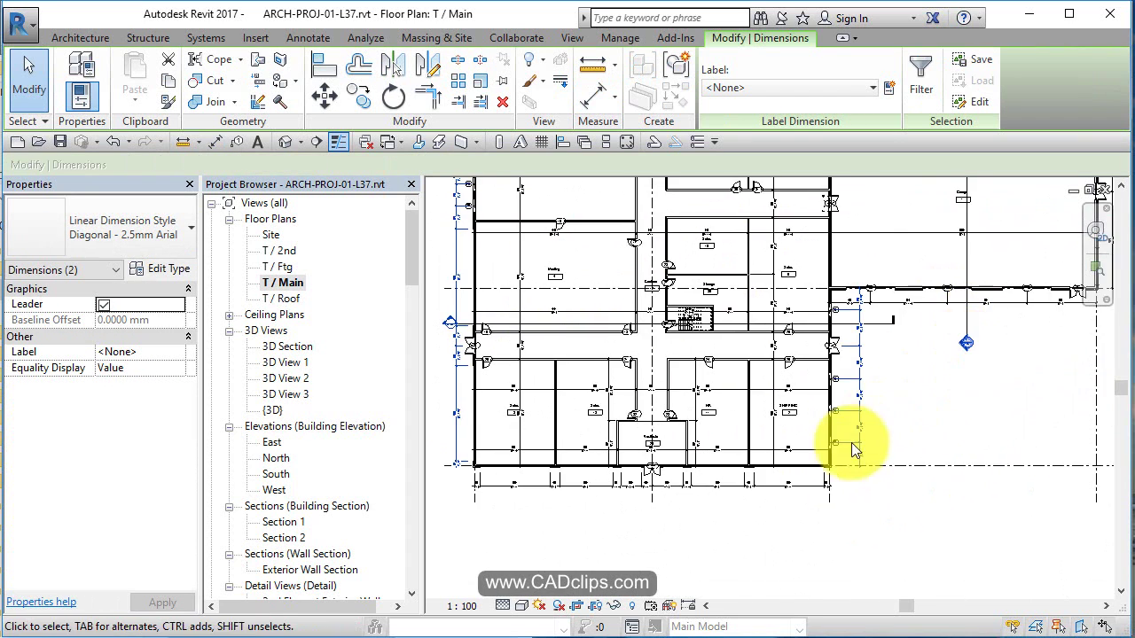
pyautogui.keyDown('ctrl'); pyautogui.click(523, 409); pyautogui.keyUp('ctrl')
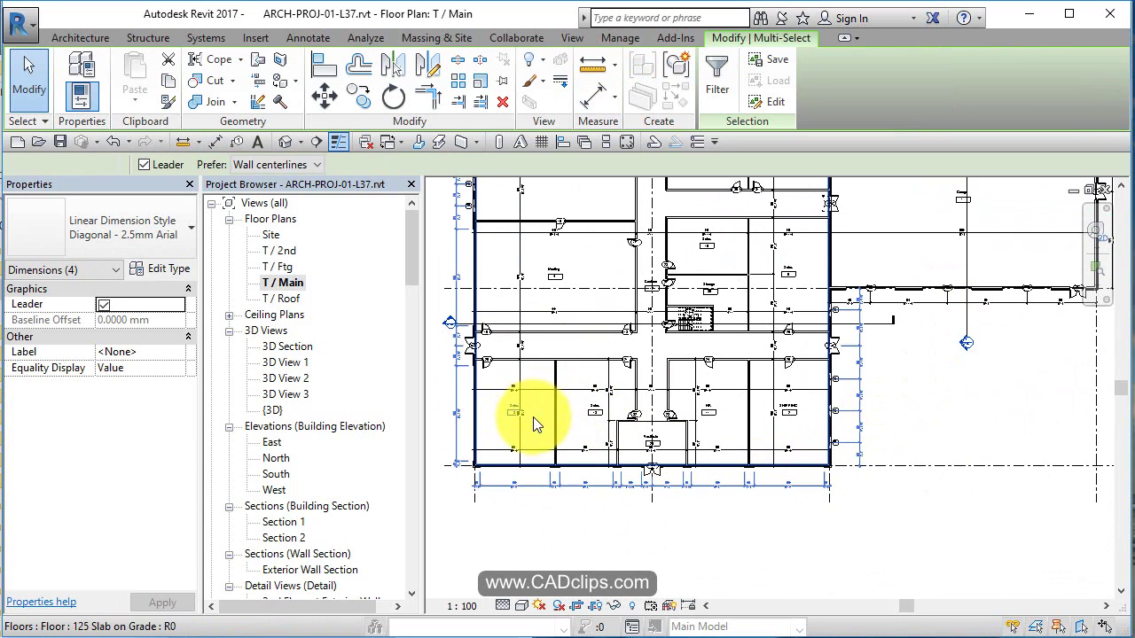
pyautogui.click(644, 527)
# - Select the exterior dimension strings along all four sides of the office building on the main floor plan
pyautogui.click(864, 394)
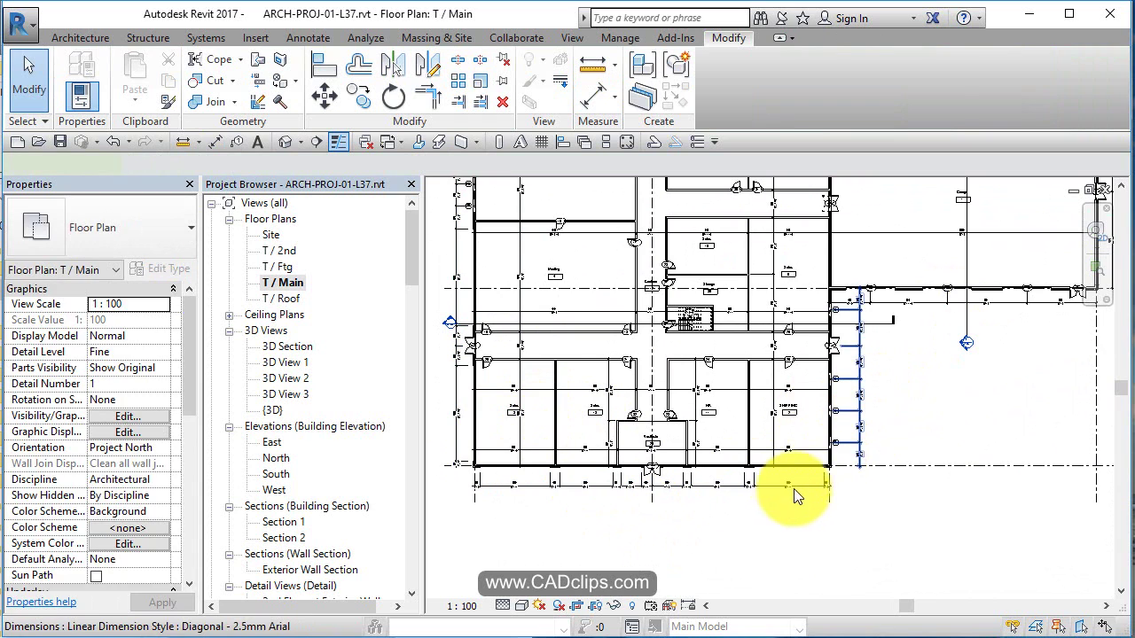
pyautogui.keyDown('ctrl'); pyautogui.click(459, 419); pyautogui.keyUp('ctrl')
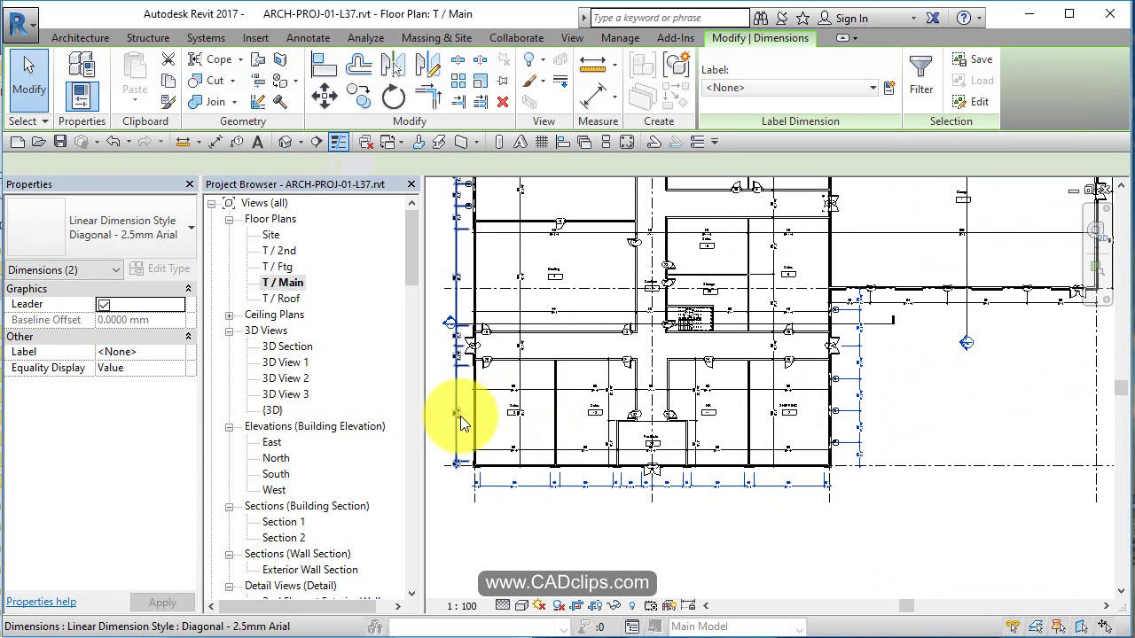
pyautogui.moveTo(760, 299); pyautogui.dragTo(809, 499, button='middle')
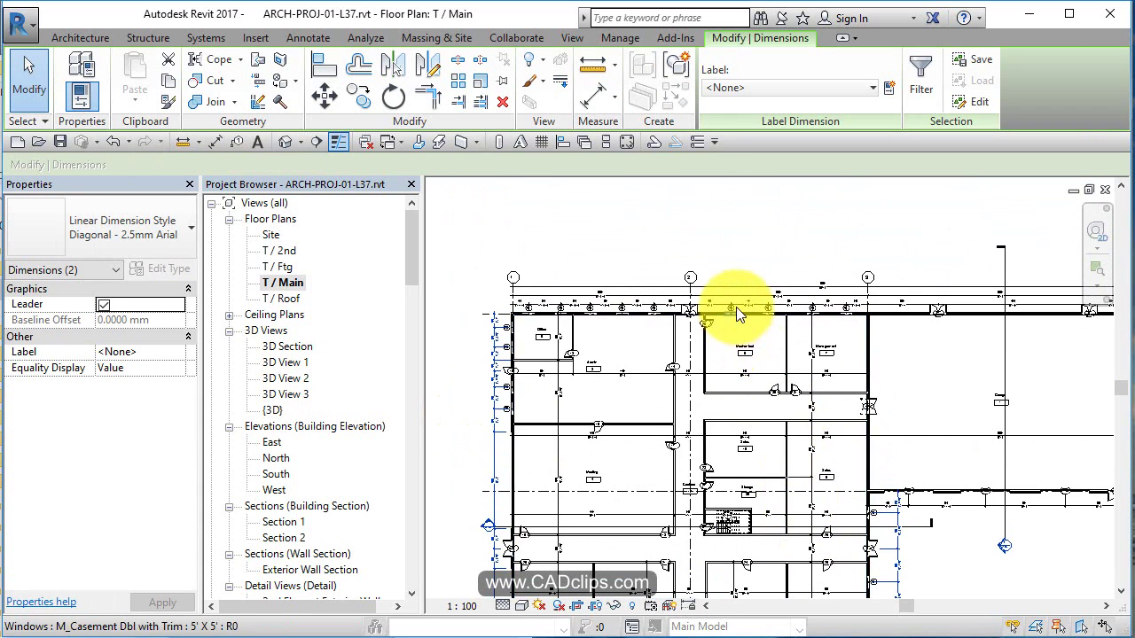
pyautogui.keyDown('ctrl'); pyautogui.click(736, 305); pyautogui.keyUp('ctrl')
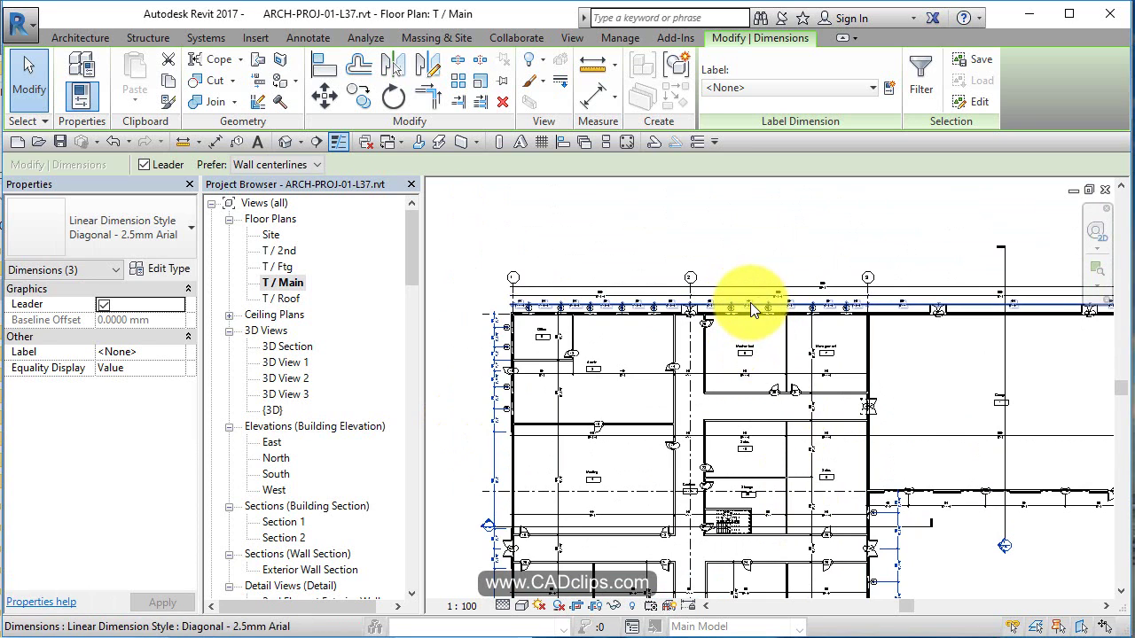
# - Add the interior dimension strings through Management, Admin and Mechanical, Office, and across Meeting into the Garage to the selection
pyautogui.keyDown('ctrl'); pyautogui.click(817, 358); pyautogui.keyUp('ctrl')
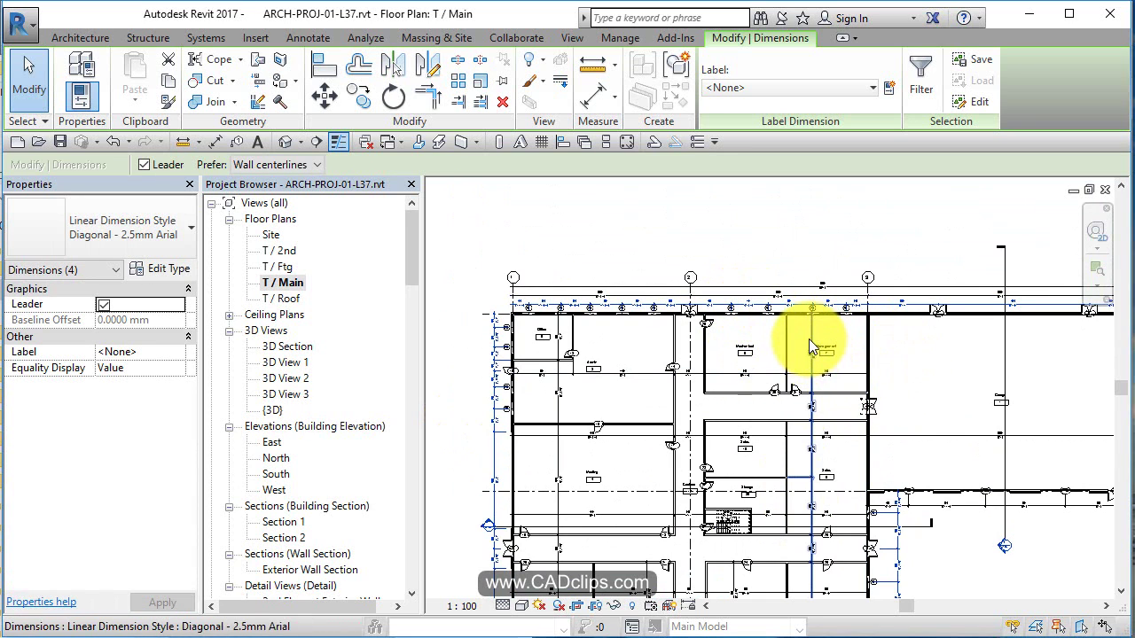
pyautogui.keyDown('ctrl'); pyautogui.click(645, 379); pyautogui.keyUp('ctrl')
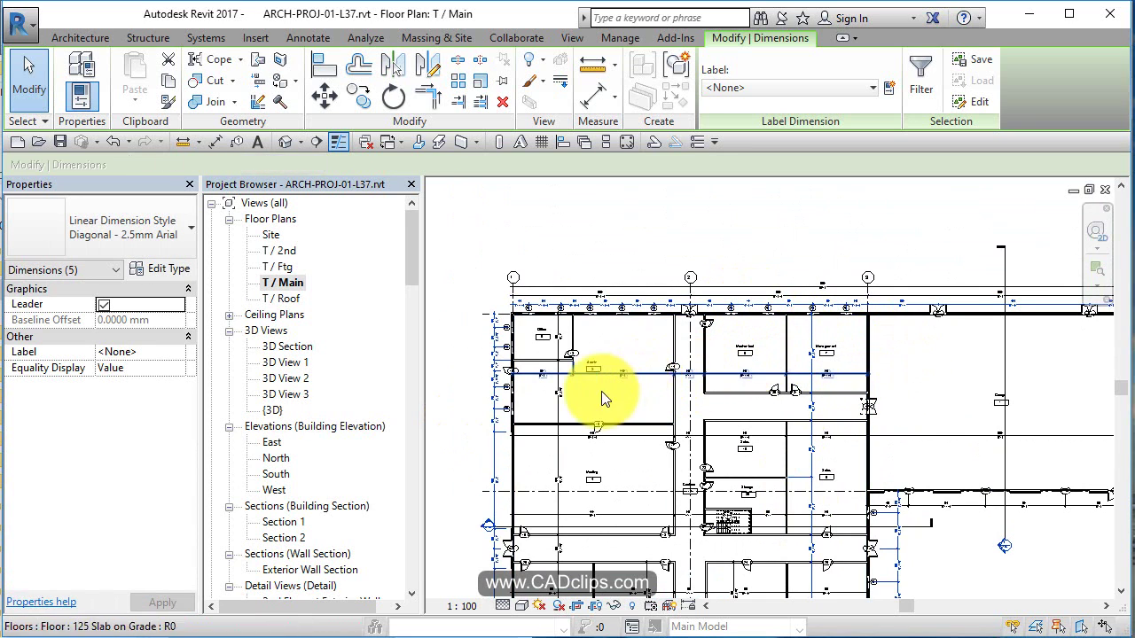
pyautogui.keyDown('ctrl'); pyautogui.click(564, 407); pyautogui.keyUp('ctrl')
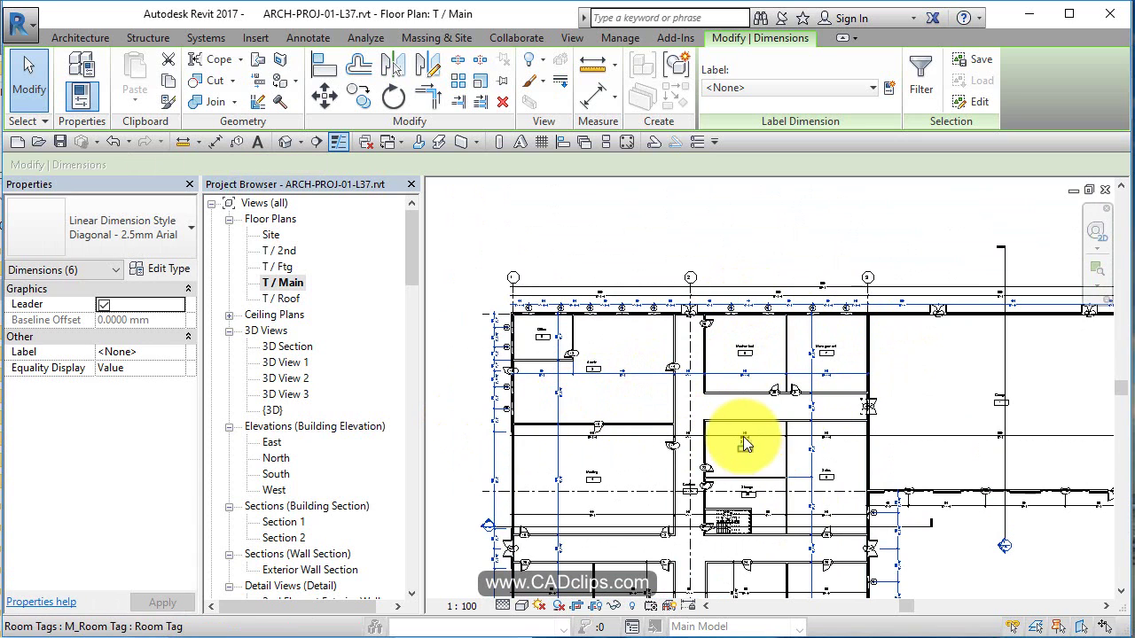
pyautogui.keyDown('ctrl'); pyautogui.click(728, 435); pyautogui.keyUp('ctrl')
# - Add the dimension strings through the rooms beside the Vestibule and the one across Meeting and the stair to the selection
pyautogui.moveTo(816, 496); pyautogui.dragTo(760, 316, button='middle')
pyautogui.keyDown('ctrl'); pyautogui.click(760, 415); pyautogui.keyUp('ctrl')
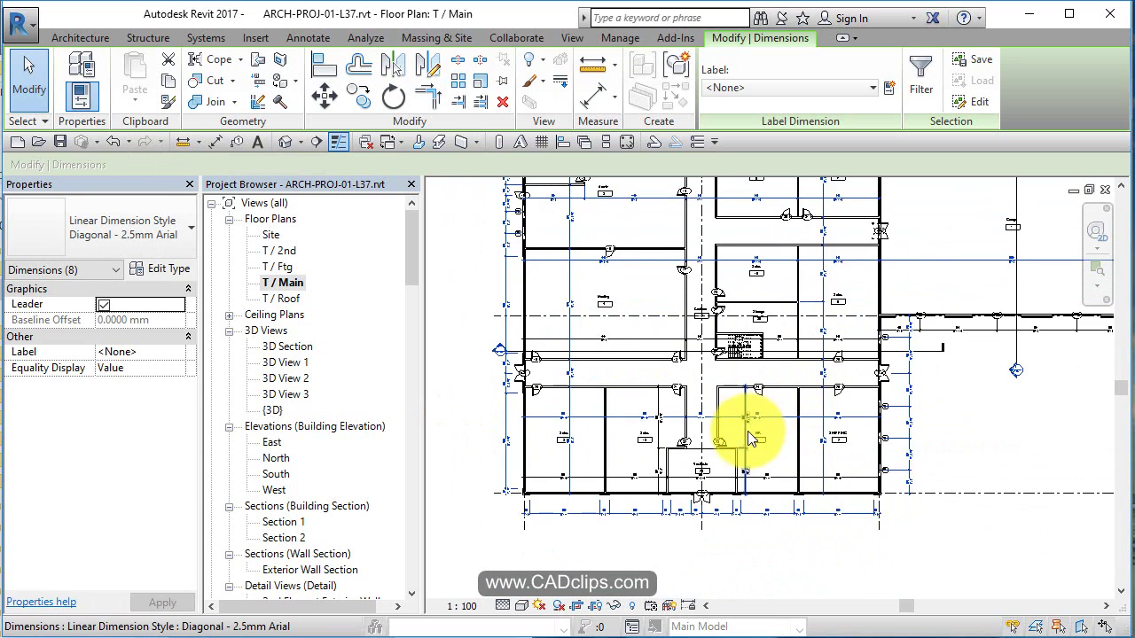
pyautogui.keyDown('ctrl'); pyautogui.click(743, 431); pyautogui.keyUp('ctrl')
pyautogui.keyDown('ctrl'); pyautogui.click(659, 428); pyautogui.keyUp('ctrl')
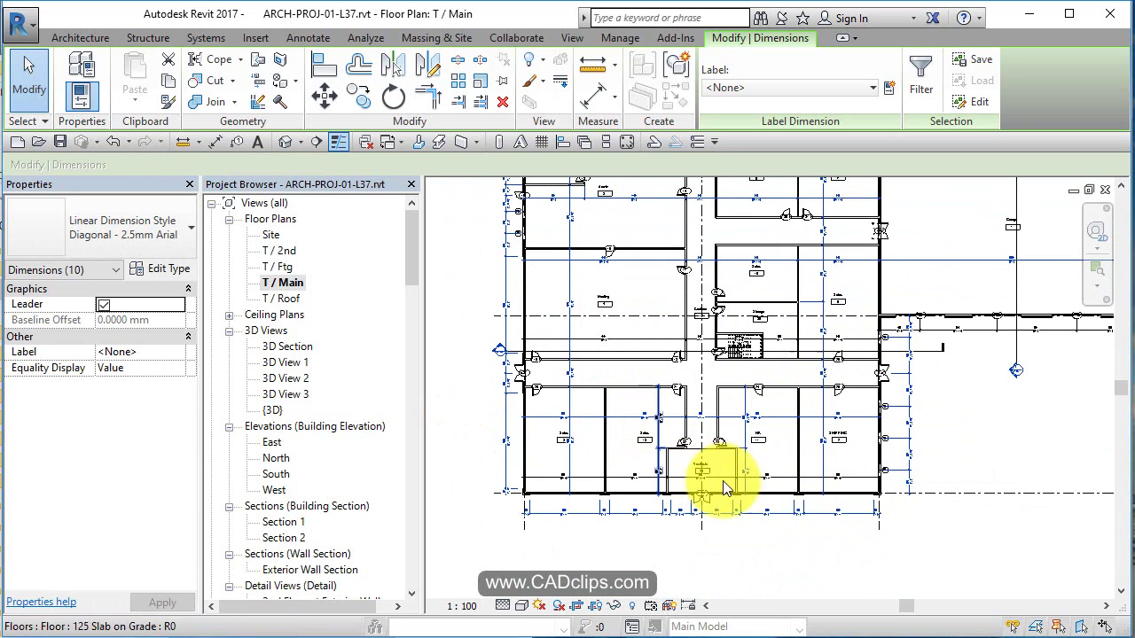
pyautogui.keyDown('ctrl'); pyautogui.click(769, 478); pyautogui.keyUp('ctrl')
pyautogui.keyDown('ctrl'); pyautogui.click(849, 415); pyautogui.keyUp('ctrl')
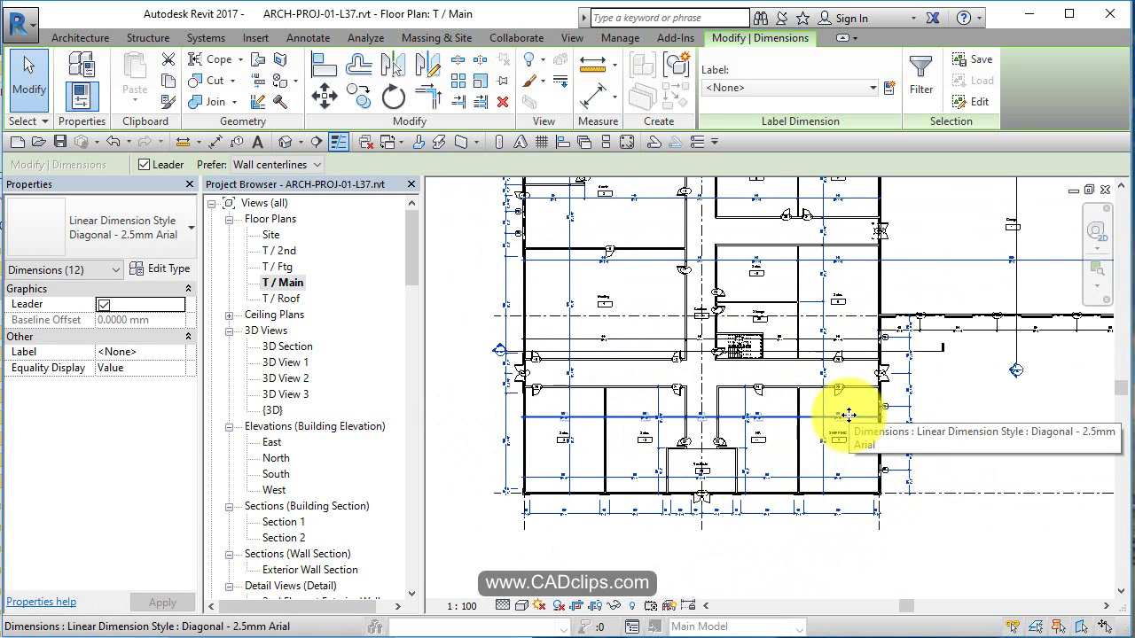
pyautogui.moveTo(858, 461); pyautogui.dragTo(852, 501, button='middle')
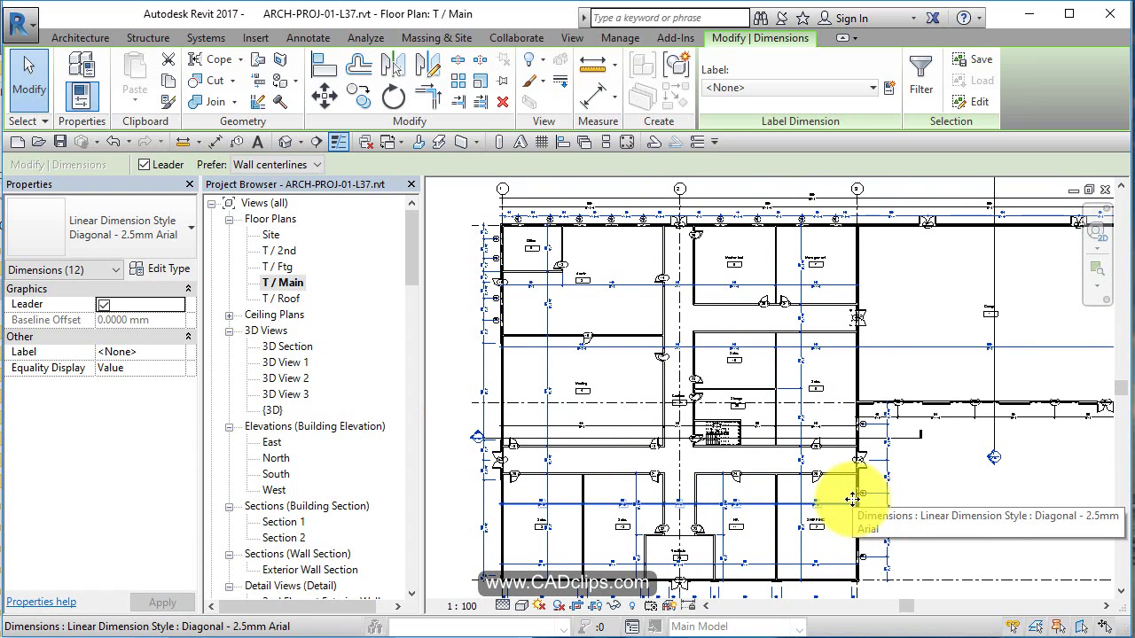
pyautogui.keyDown('ctrl'); pyautogui.click(648, 425); pyautogui.keyUp('ctrl')
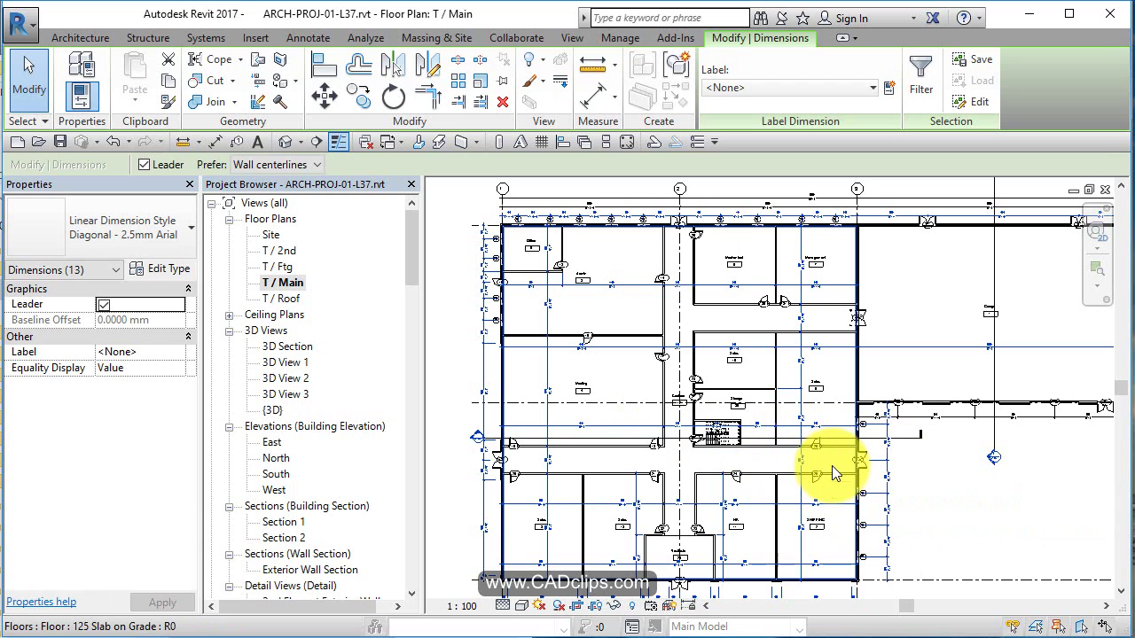
# - Copy the selected dimensions into the T / 2nd floor plan, pasted aligned to the current view, and dismiss the save reminder
pyautogui.doubleClick(285, 250)
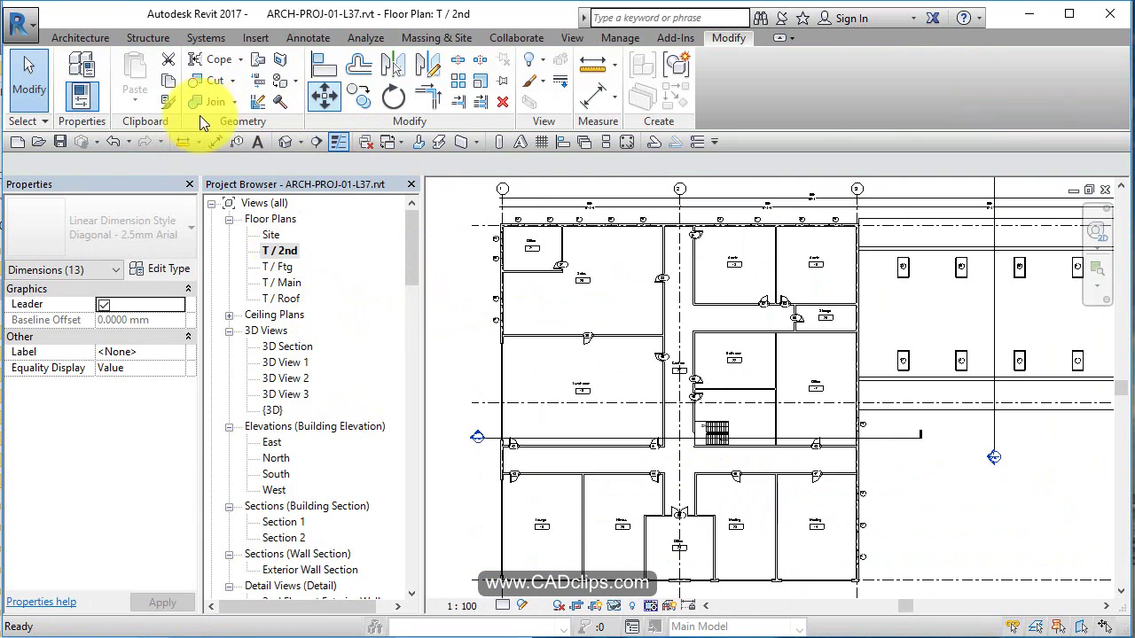
pyautogui.hotkey('ctrl', 'c')
pyautogui.click(140, 94)
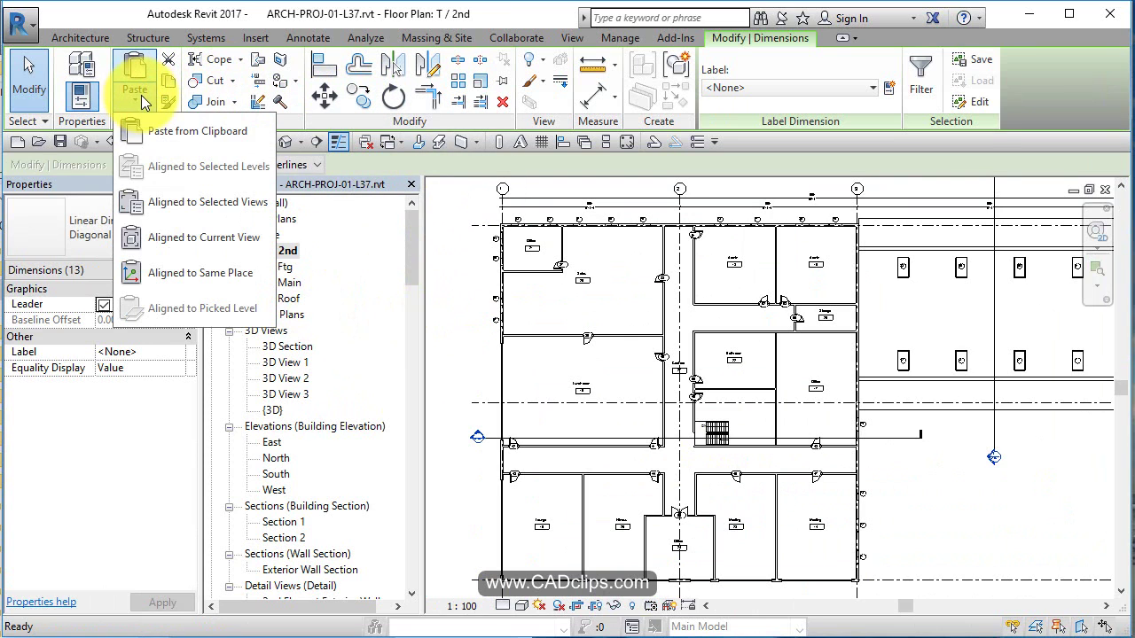
pyautogui.click(236, 235)
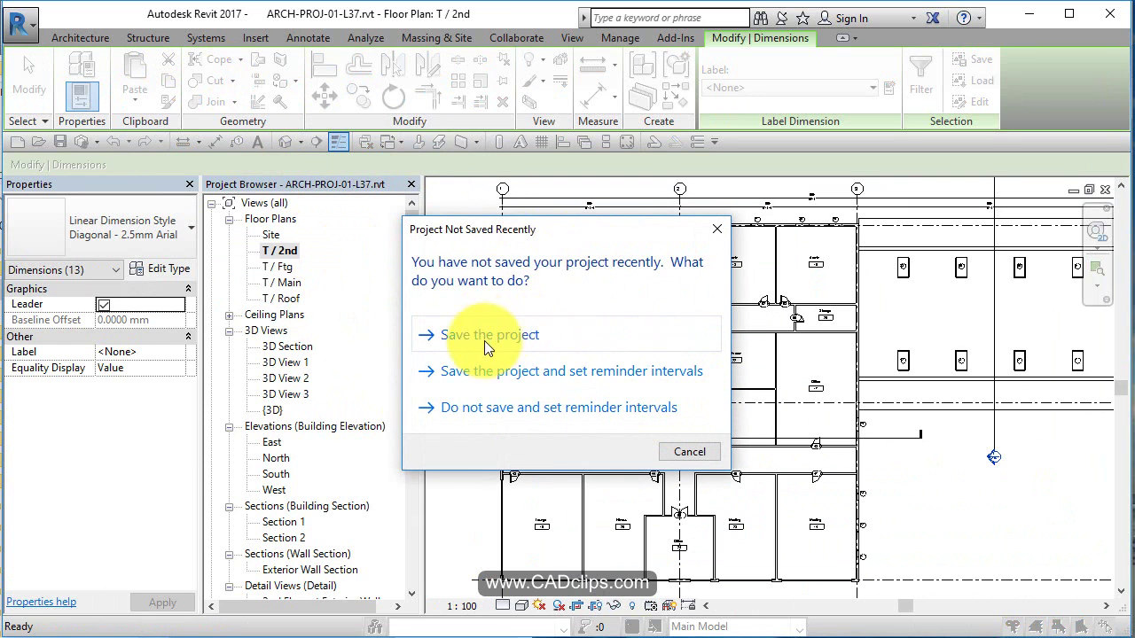
pyautogui.click(699, 451)
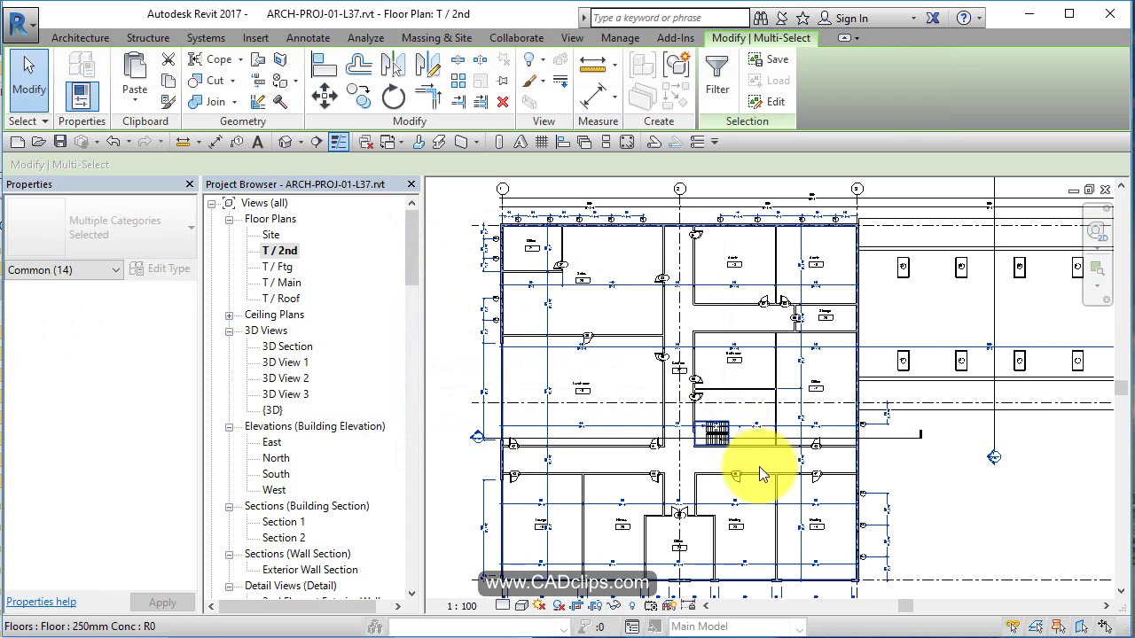
pyautogui.click(938, 497)
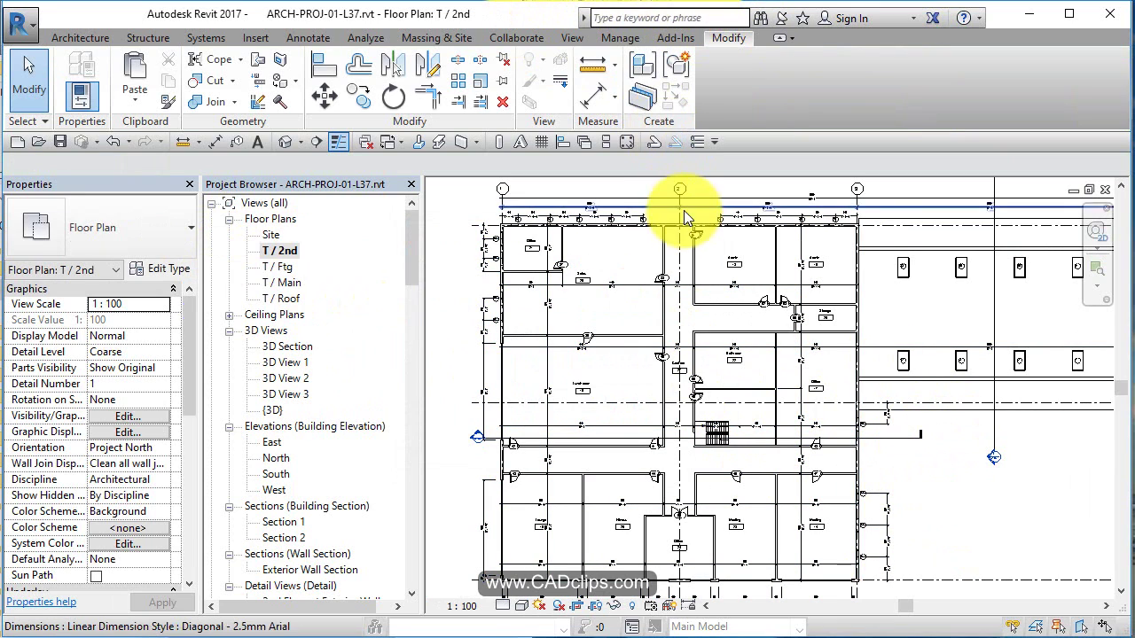
# - Extend the corridor-side wall of Admin 18 across the corridor to the opposite wall near door 38
pyautogui.scroll(5, 683, 210)
pyautogui.moveTo(672, 242); pyautogui.dragTo(703, 281, button='middle')
pyautogui.click(582, 251)
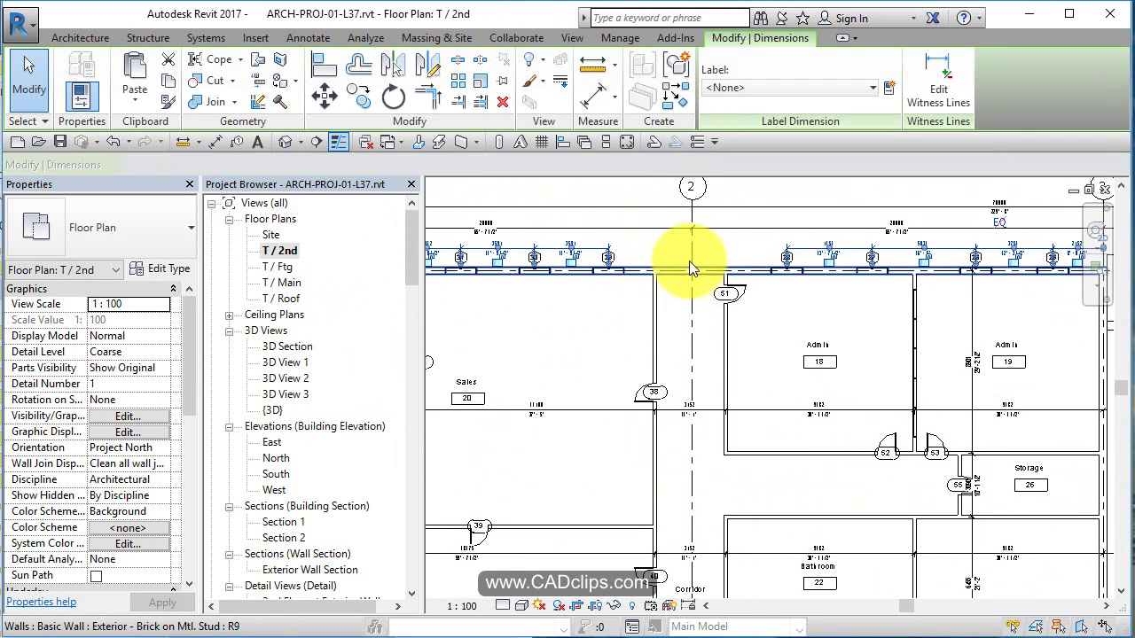
pyautogui.scroll(2, 694, 273)
pyautogui.moveTo(715, 321); pyautogui.dragTo(699, 270, button='middle')
pyautogui.scroll(2, 760, 438)
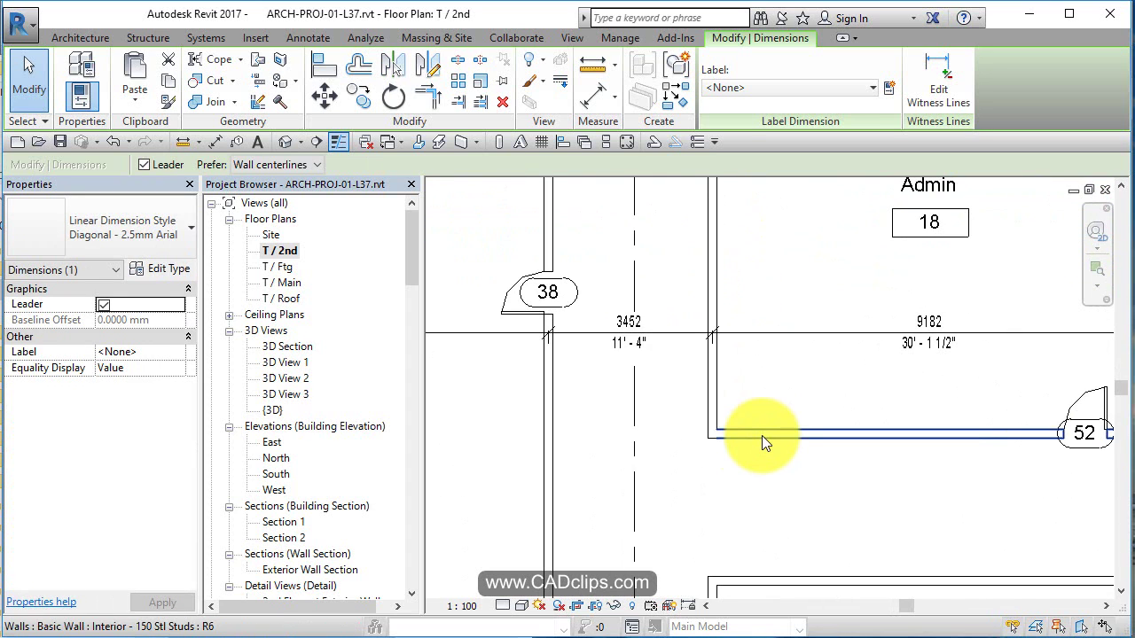
pyautogui.click(714, 434)
pyautogui.moveTo(714, 433); pyautogui.dragTo(551, 440)
pyautogui.click(709, 449)
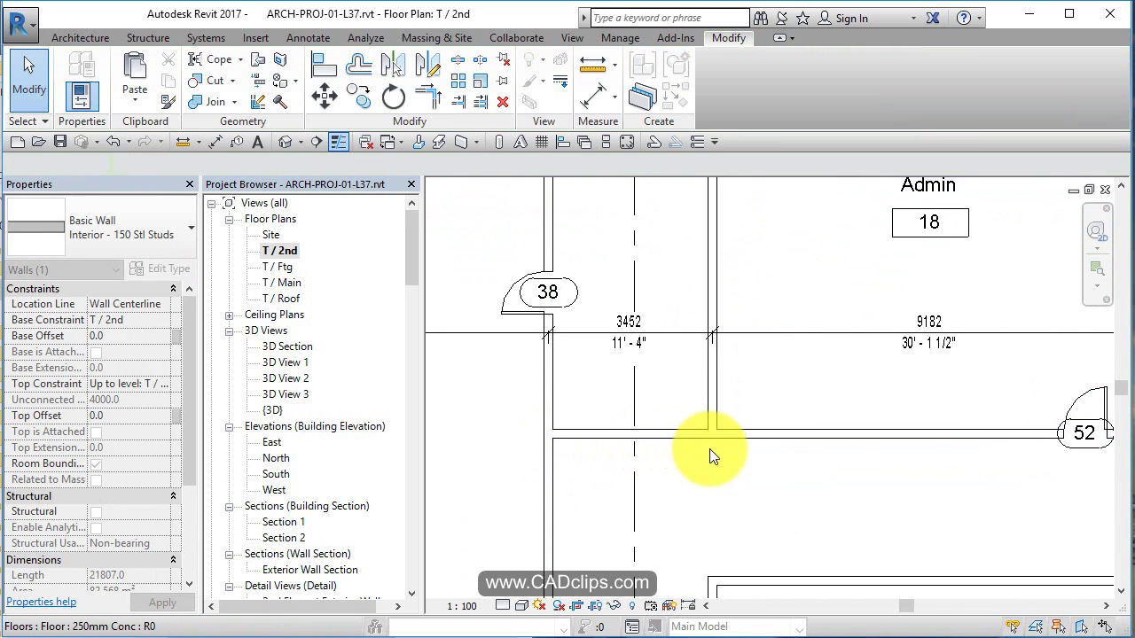
# - Place a 900 x 2000mm M_Door-Single-Panel door like door 52, centred in the wall extension across the corridor
pyautogui.scroll(-2, 710, 449)
pyautogui.click(947, 413)
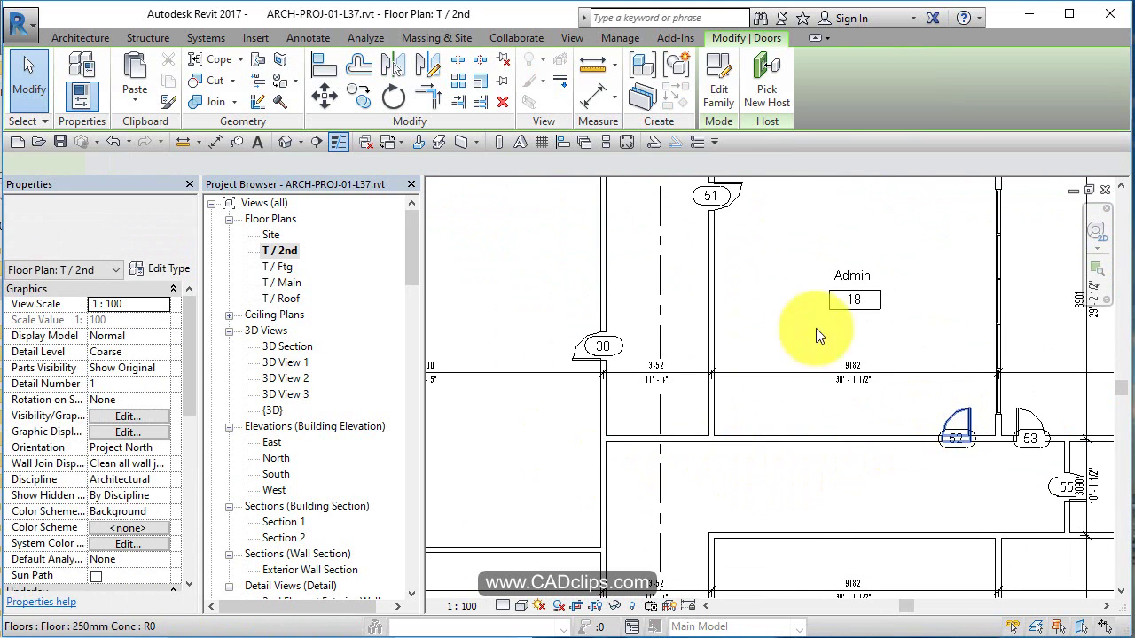
pyautogui.press('c')
pyautogui.press('s')
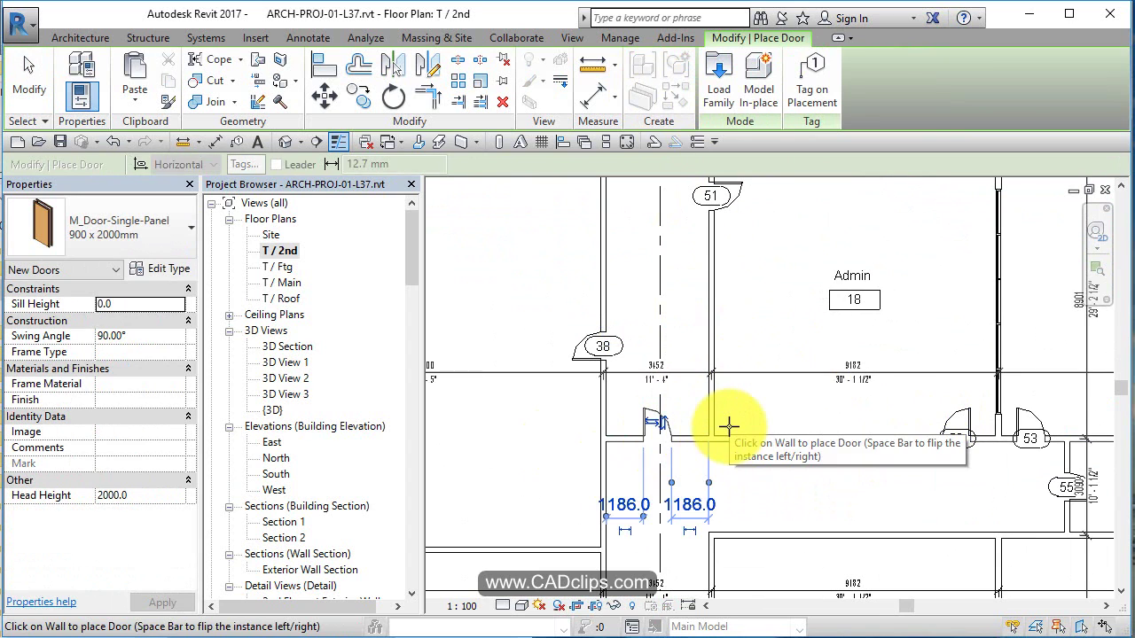
pyautogui.press('Escape')
pyautogui.press('Escape')
pyautogui.click(836, 276)
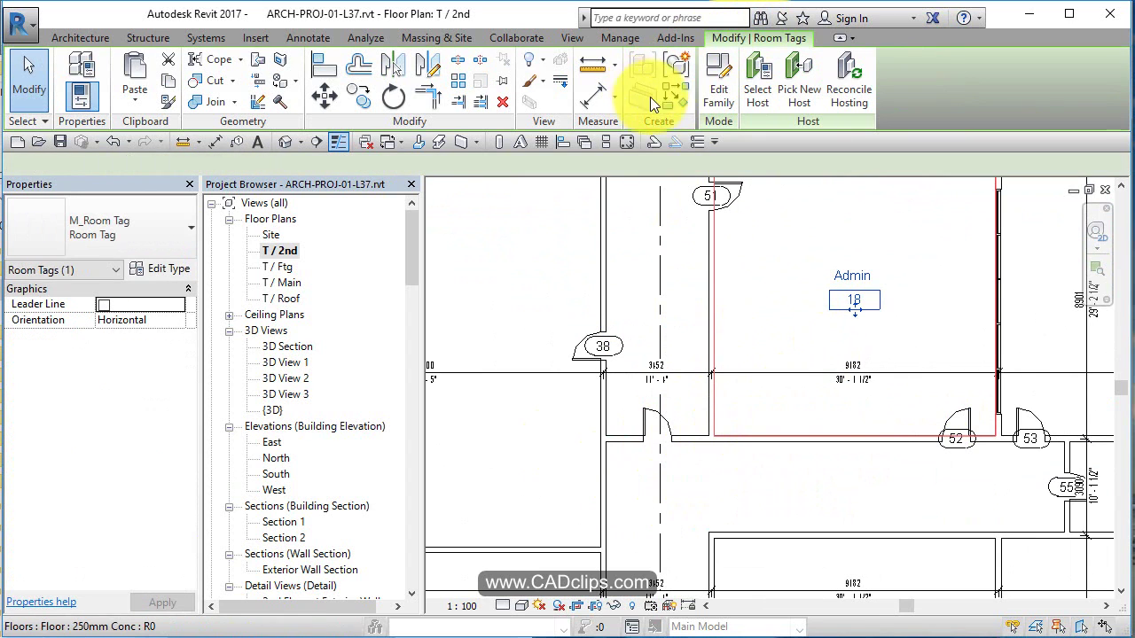
pyautogui.click(652, 101)
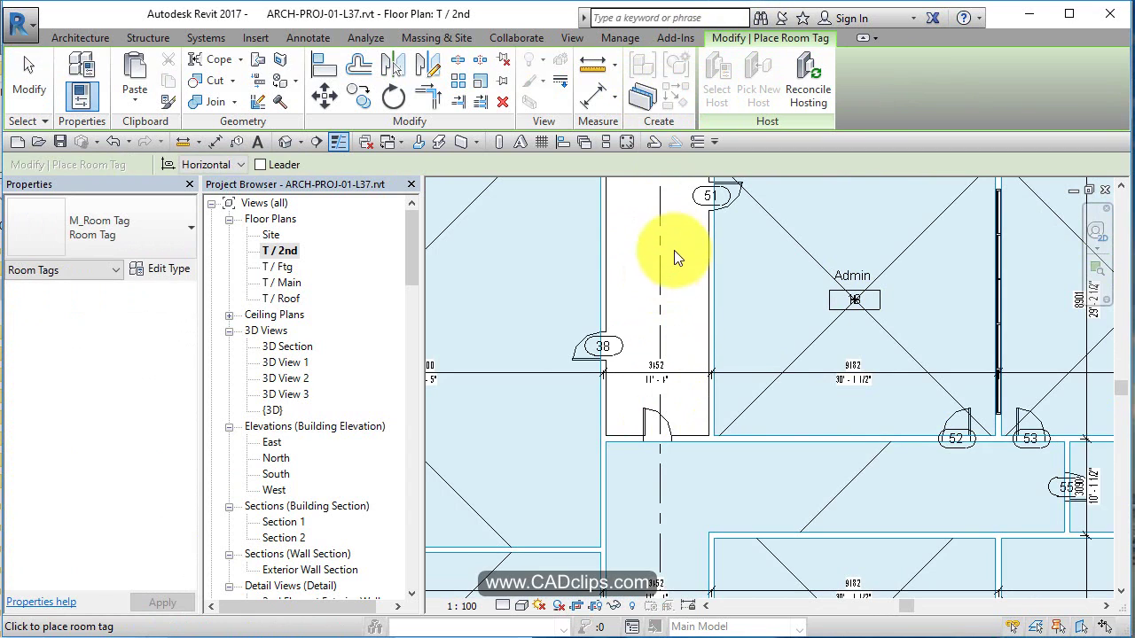
pyautogui.press('Escape')
pyautogui.press('Escape')
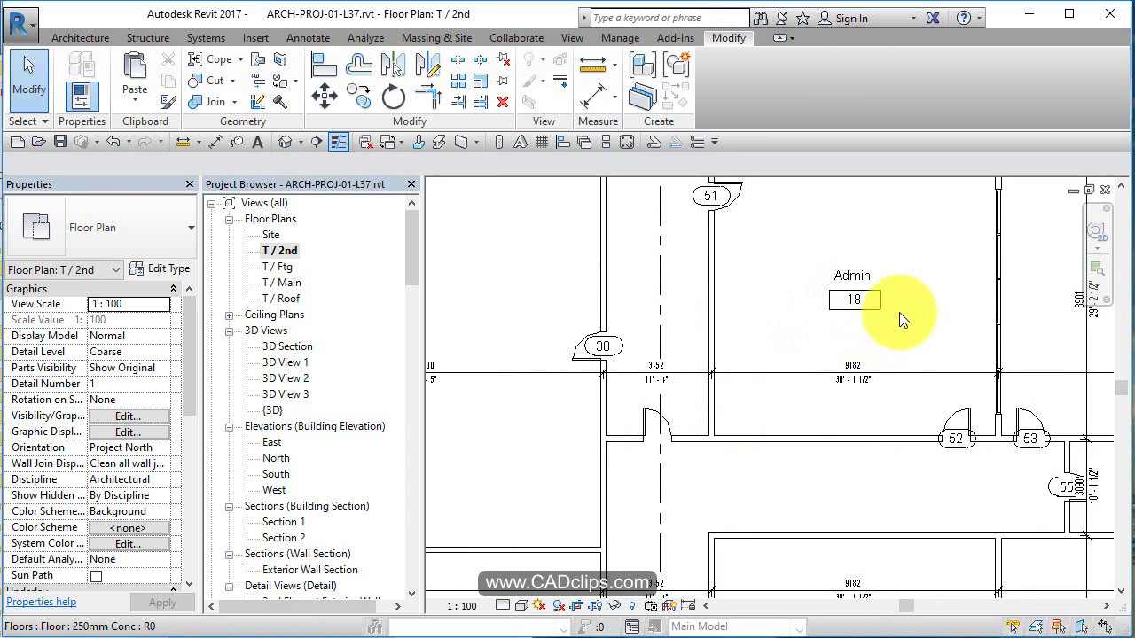
# - Place a tagged room in the newly enclosed space between door 38 and Admin 18
pyautogui.click(99, 38)
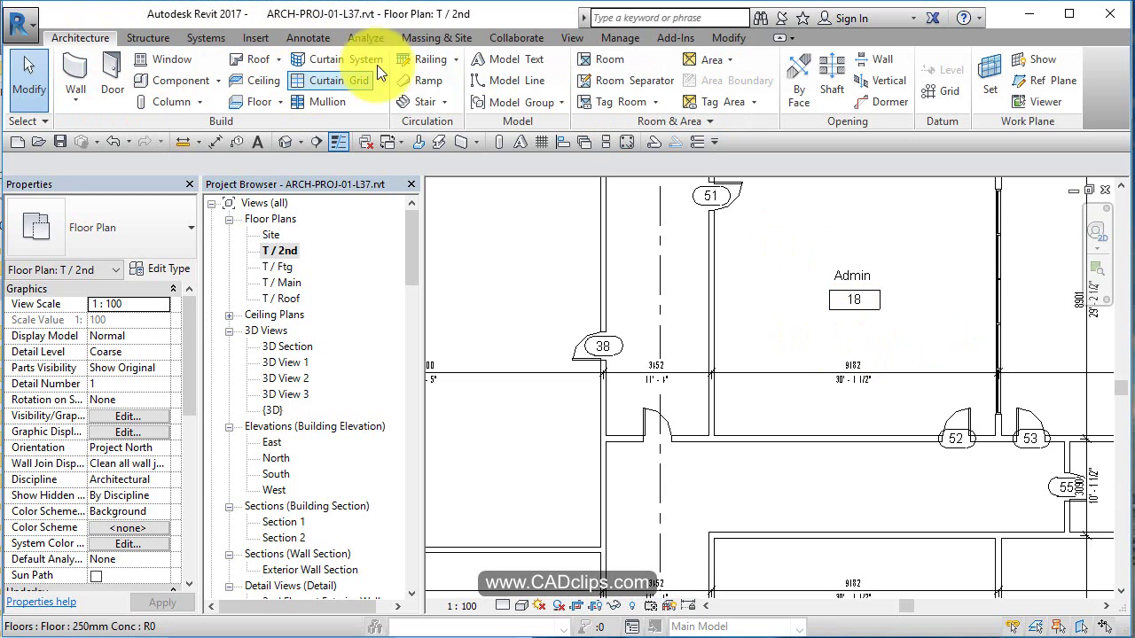
pyautogui.click(609, 56)
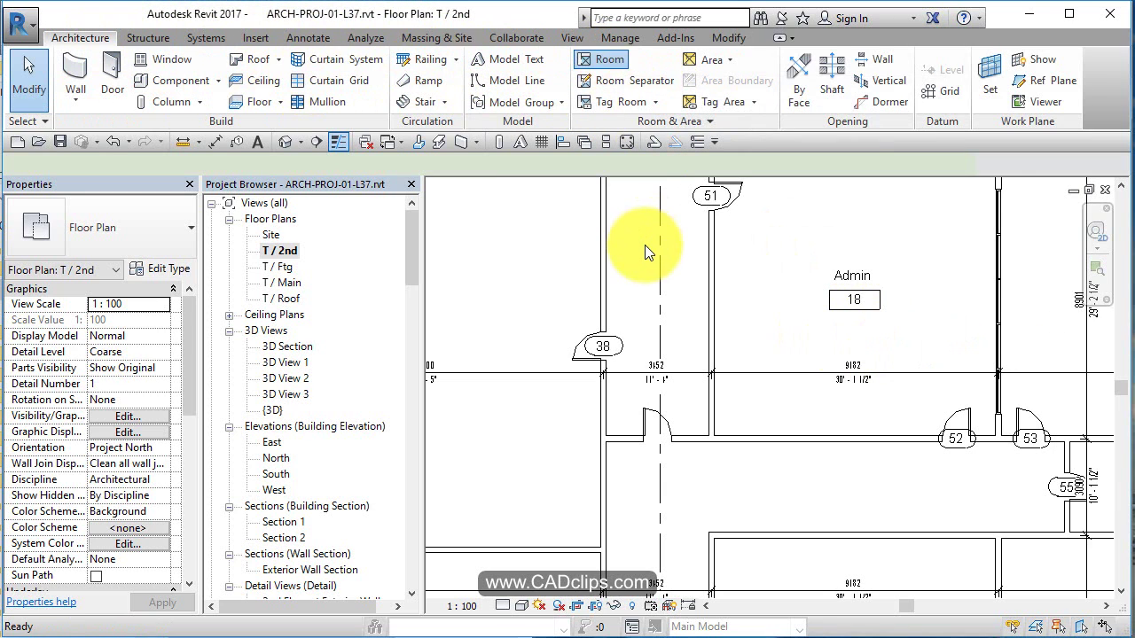
pyautogui.scroll(-2, 662, 266)
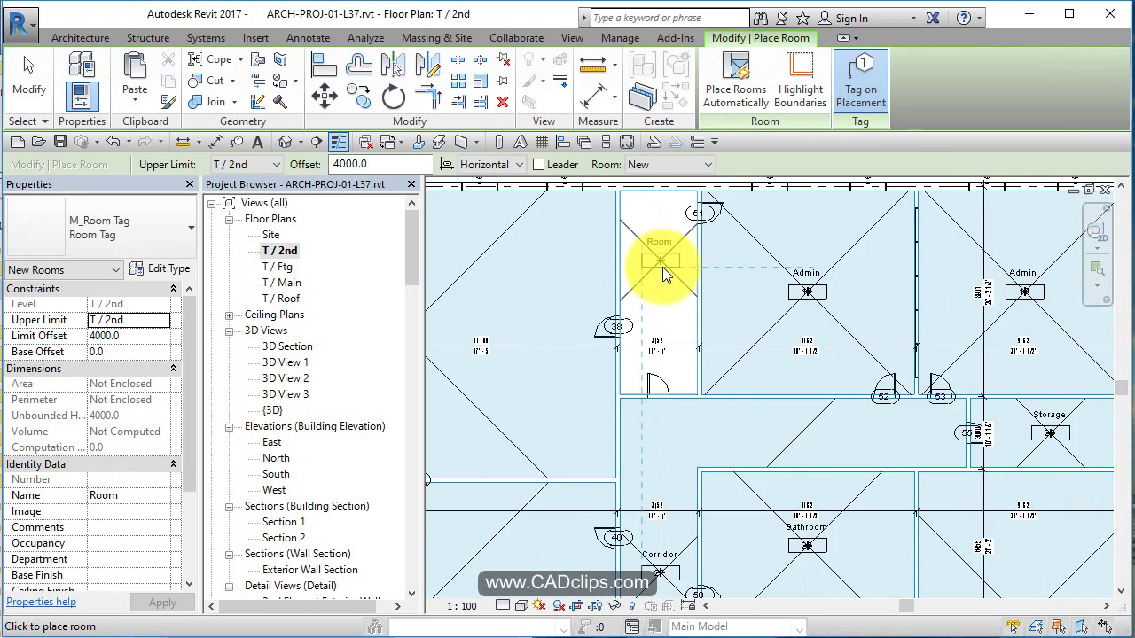
pyautogui.click(663, 275)
pyautogui.press('Escape')
# - Rename the new room beside Admin 18 as Storage
pyautogui.scroll(2, 677, 248)
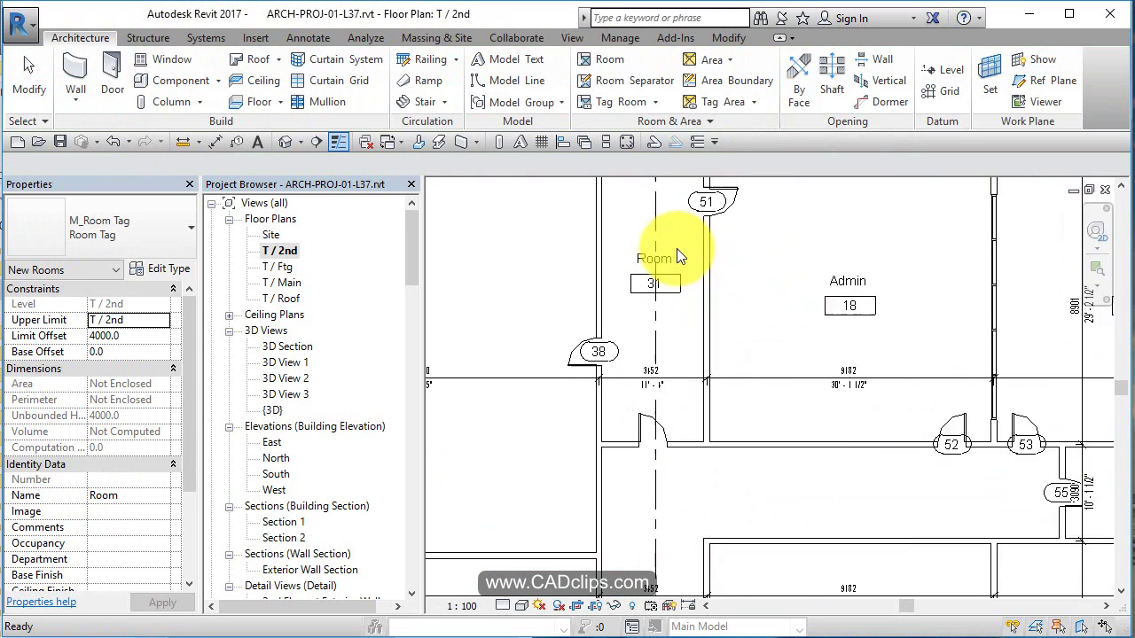
pyautogui.press('Escape')
pyautogui.click(668, 253)
pyautogui.click(667, 256)
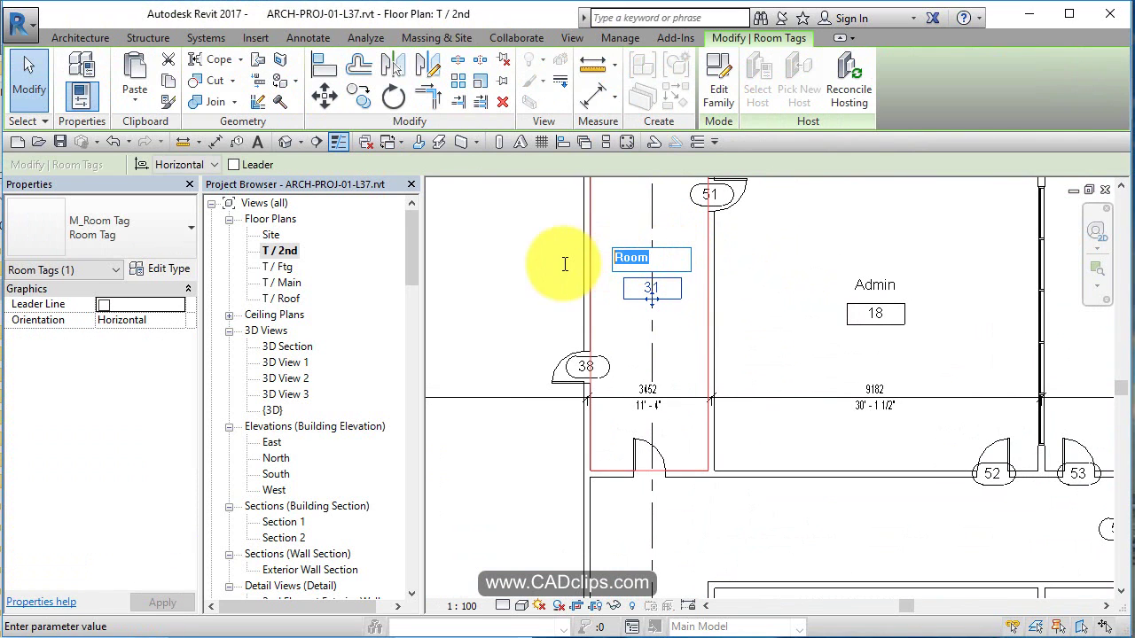
pyautogui.write('Storage')
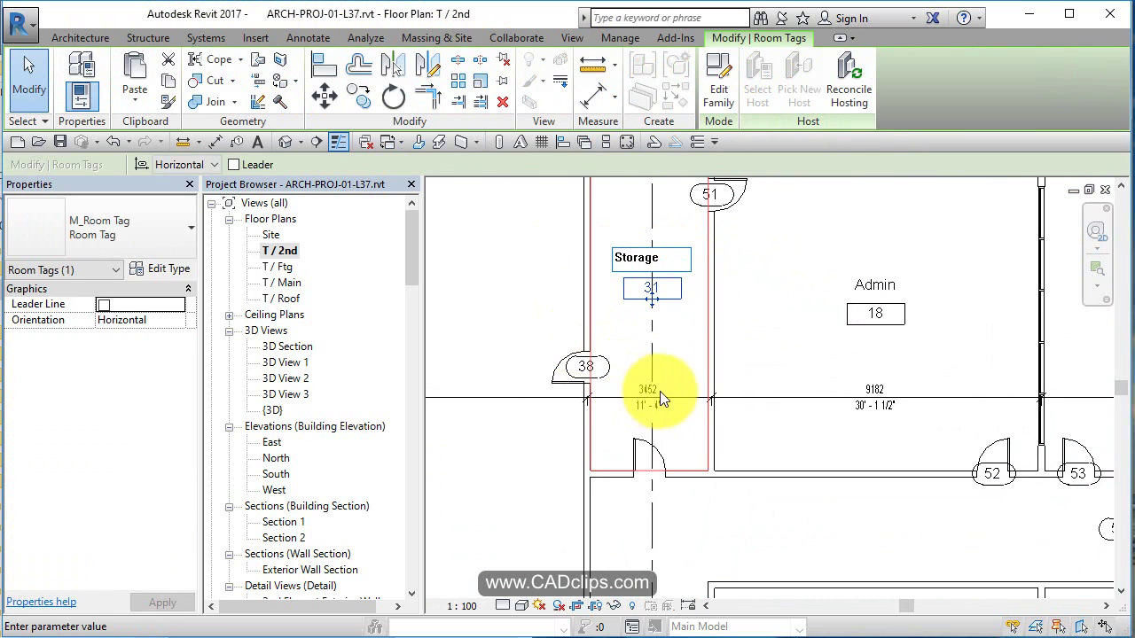
pyautogui.click(692, 335)
pyautogui.click(696, 333)
pyautogui.scroll(-3, 688, 335)
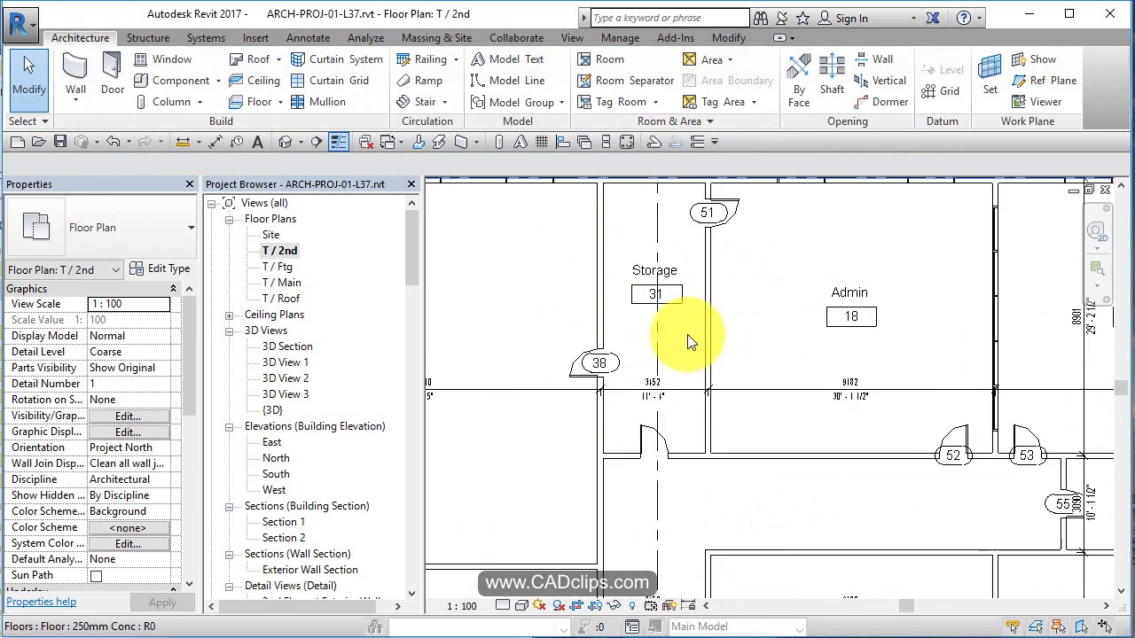
# - Tag the untagged door in the wall between the new Storage room and the corridor
pyautogui.moveTo(707, 322); pyautogui.dragTo(681, 235, button='middle')
pyautogui.scroll(2, 801, 361)
pyautogui.click(888, 342)
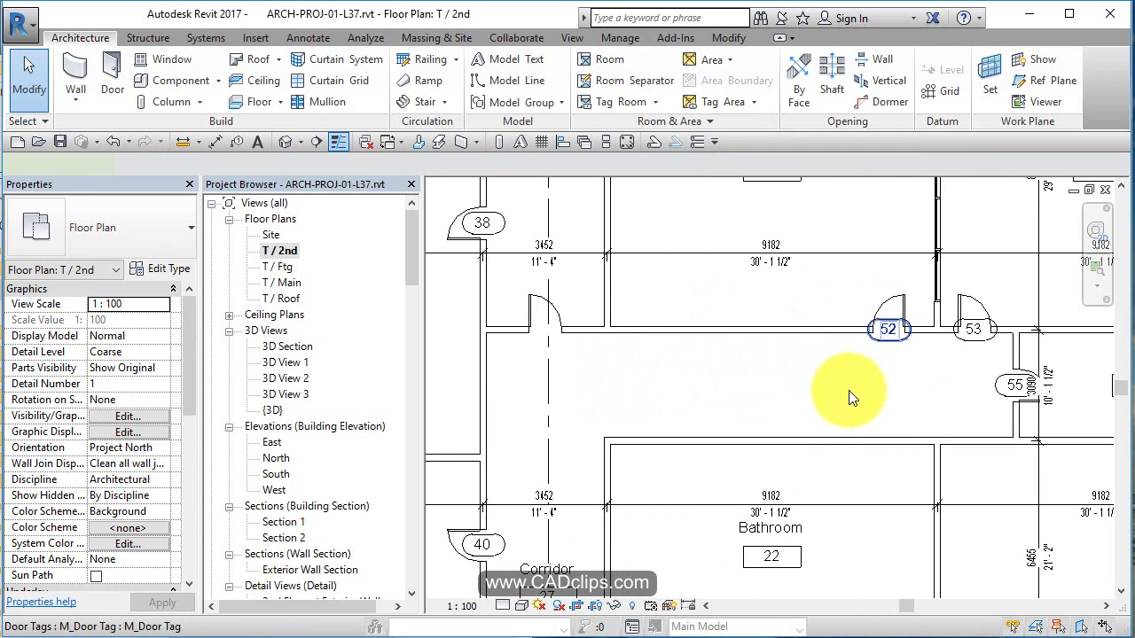
pyautogui.press('t')
pyautogui.press('g')
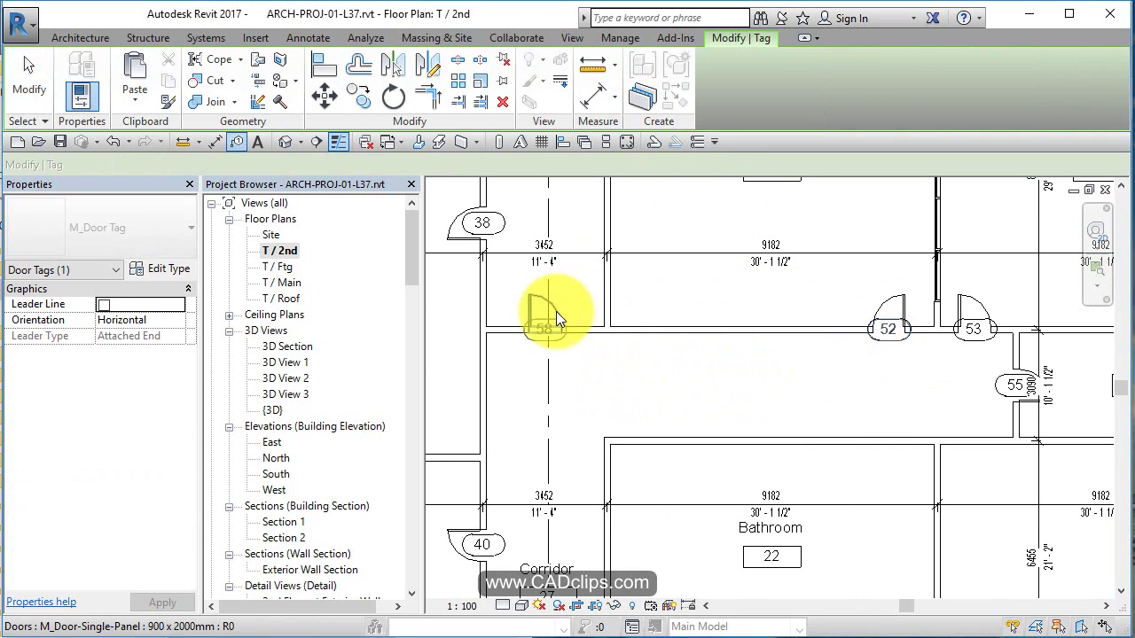
pyautogui.click(556, 311)
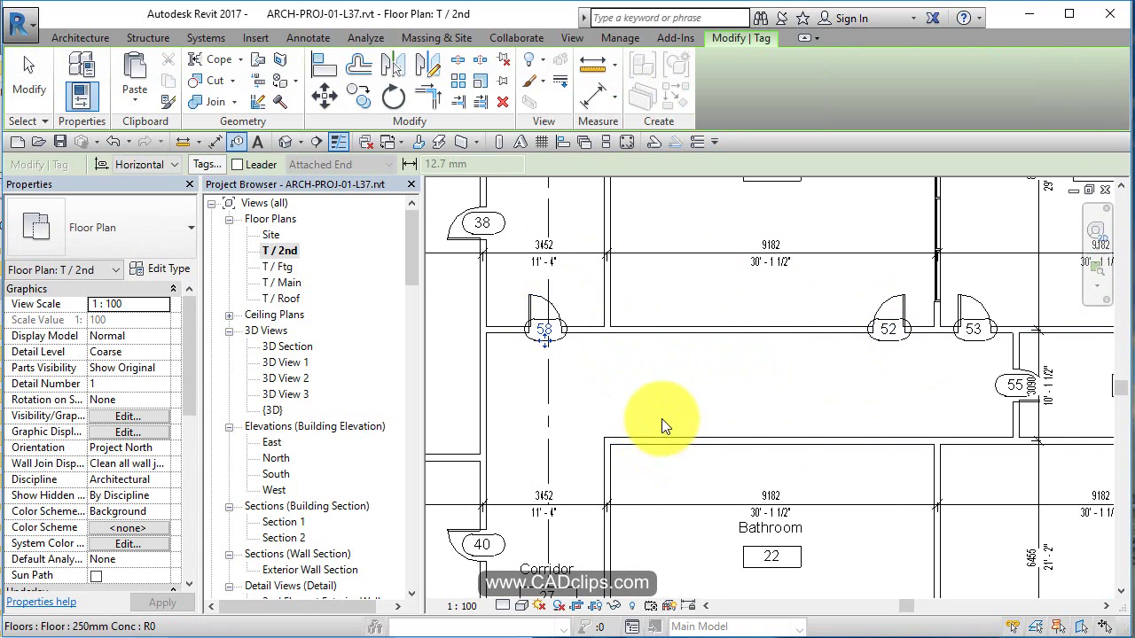
pyautogui.scroll(-2, 570, 247)
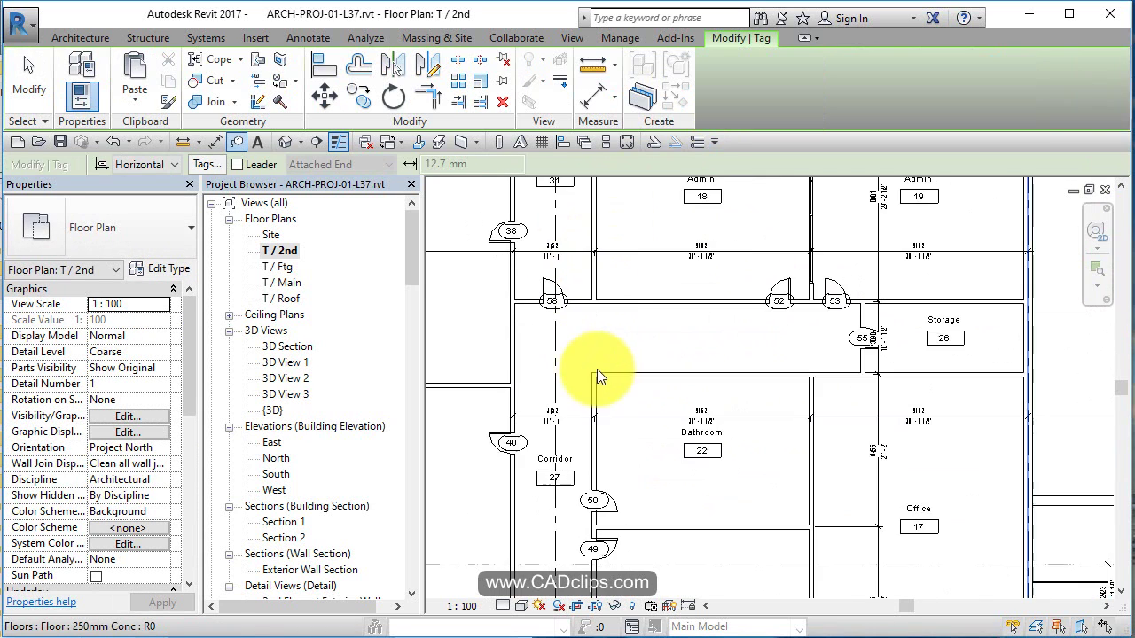
pyautogui.moveTo(597, 368); pyautogui.dragTo(625, 304, button='middle')
pyautogui.scroll(-2, 613, 314)
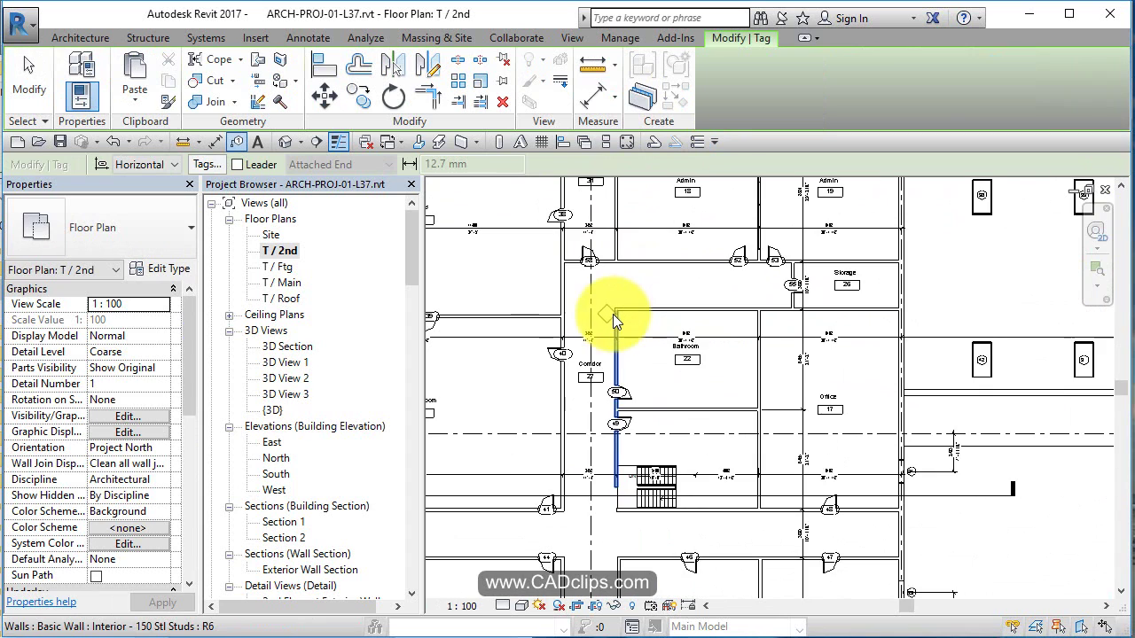
pyautogui.scroll(4, 740, 454)
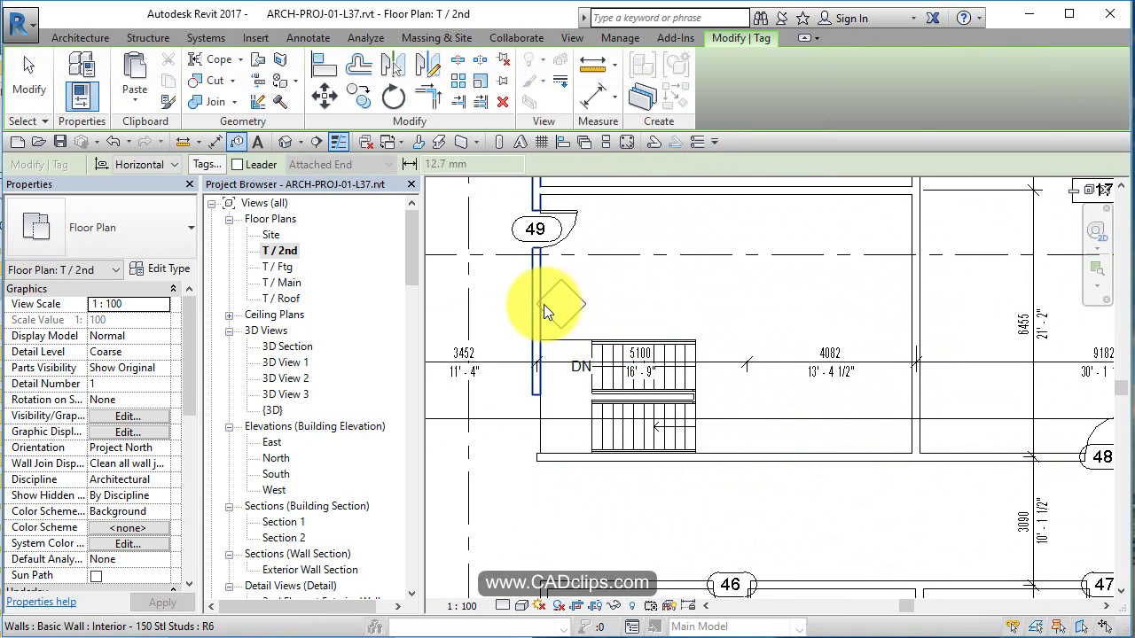
pyautogui.press('Escape')
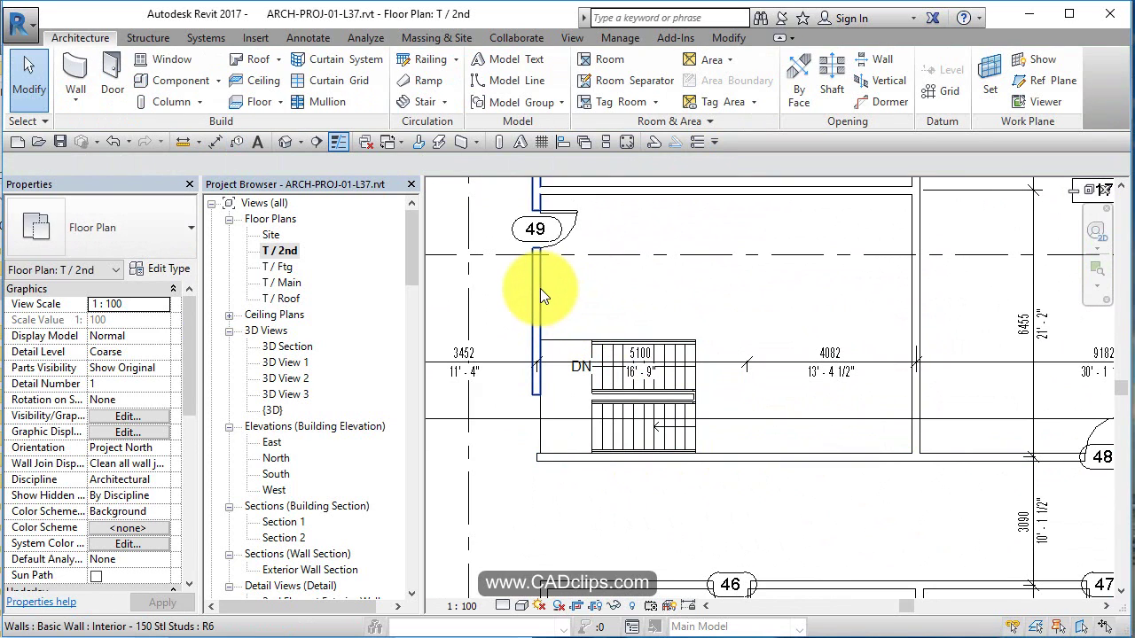
# - Set the T / 2nd plan's detail level to Fine and select the corridor wall beside the stair, below door 49
pyautogui.click(507, 604)
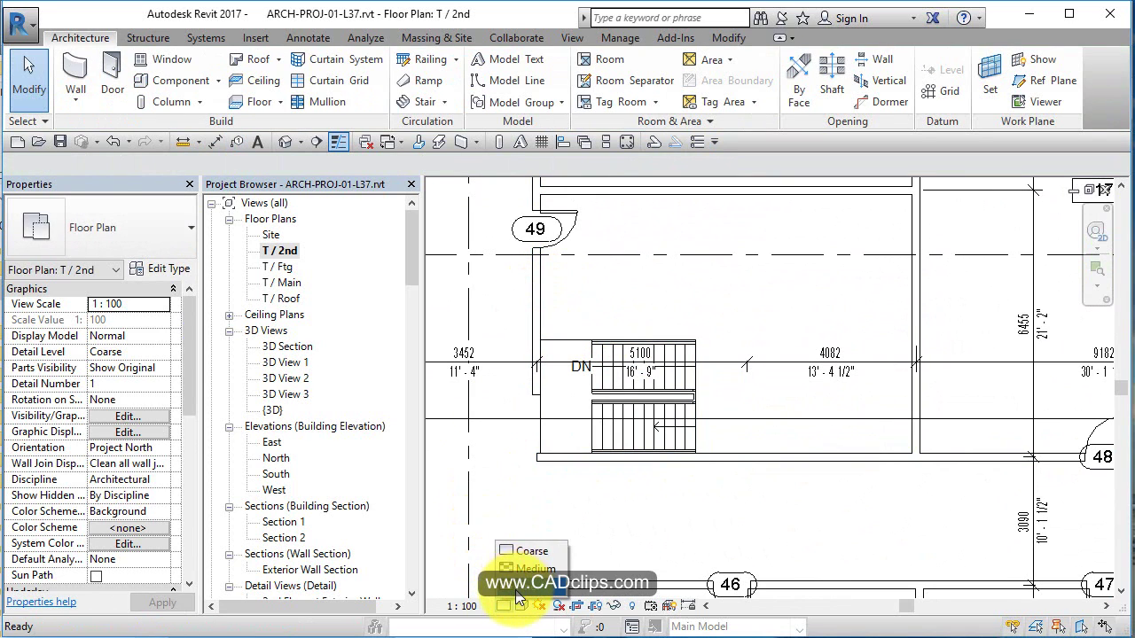
pyautogui.click(527, 586)
pyautogui.scroll(2, 553, 304)
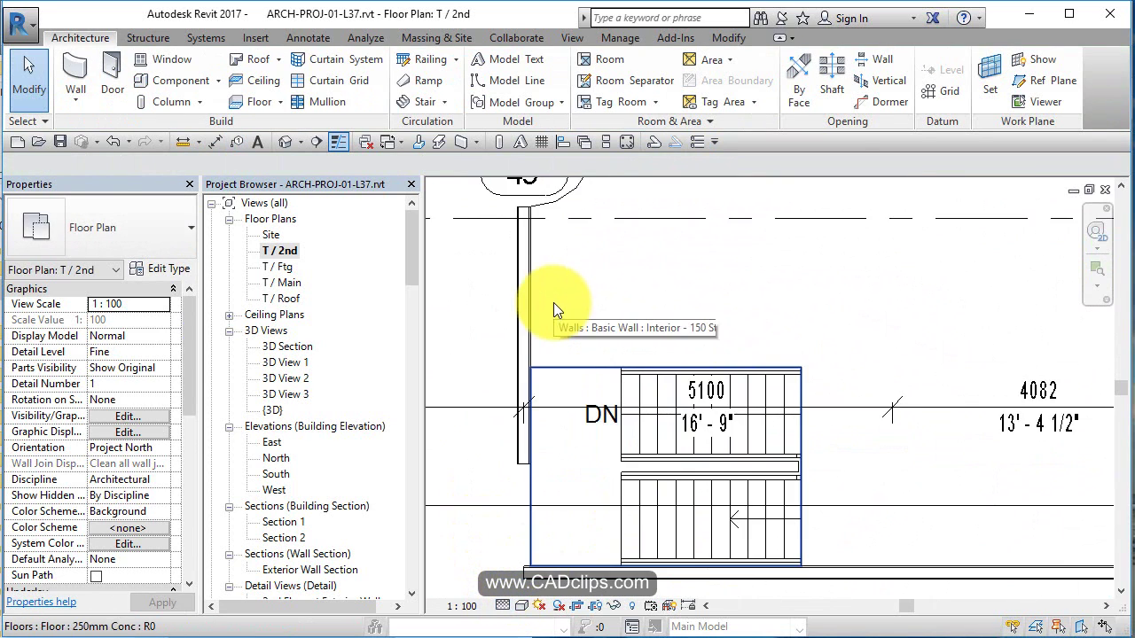
pyautogui.scroll(1, 551, 301)
pyautogui.click(534, 300)
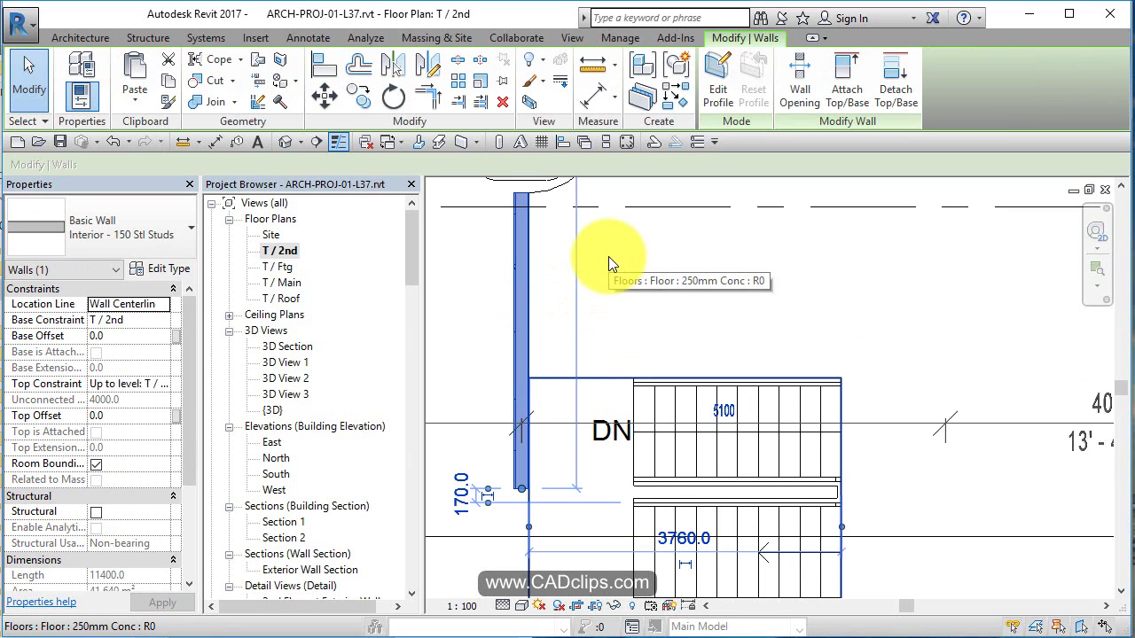
# - Copy the two walls enclosing the stair from the T / Main plan and paste them aligned to the current view in T / 2nd
pyautogui.doubleClick(289, 283)
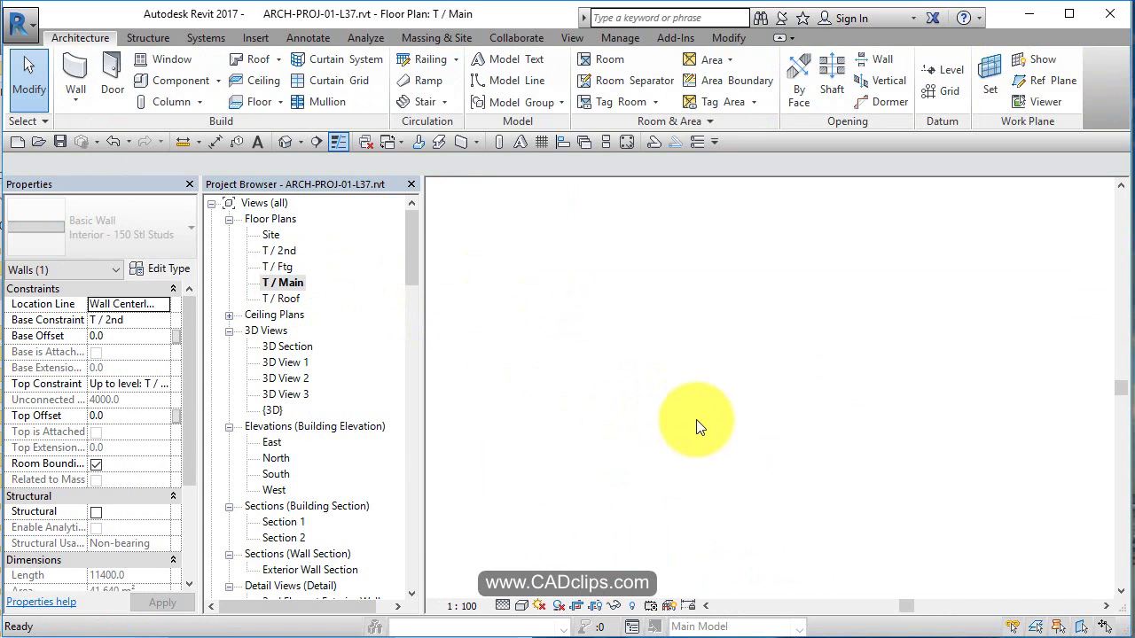
pyautogui.scroll(6, 745, 439)
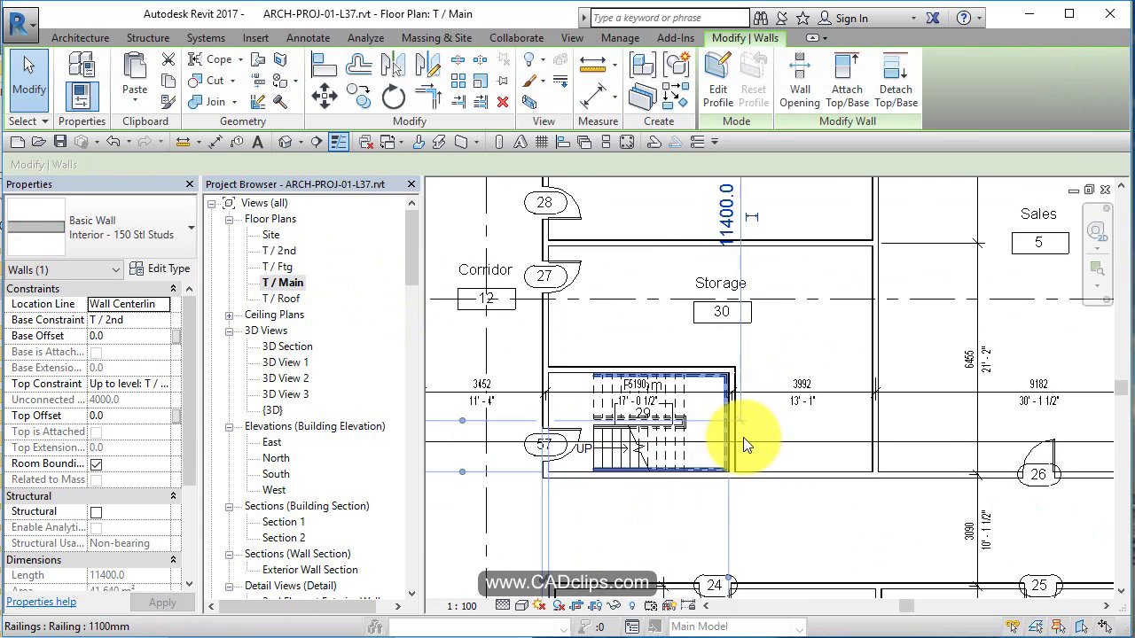
pyautogui.click(737, 418)
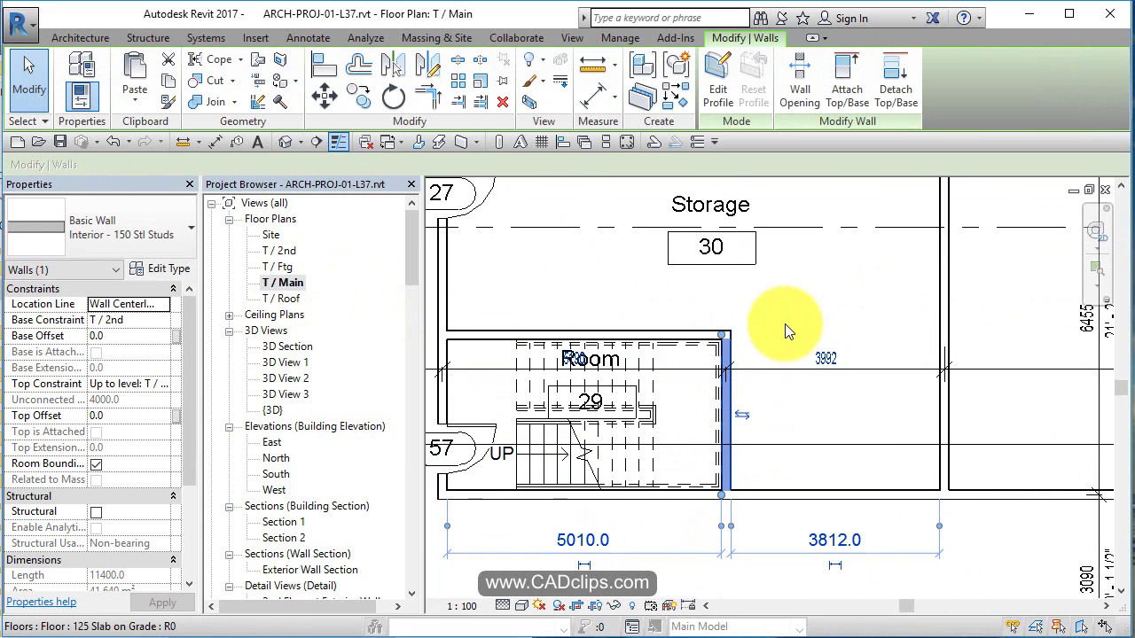
pyautogui.keyDown('ctrl'); pyautogui.click(684, 333); pyautogui.keyUp('ctrl')
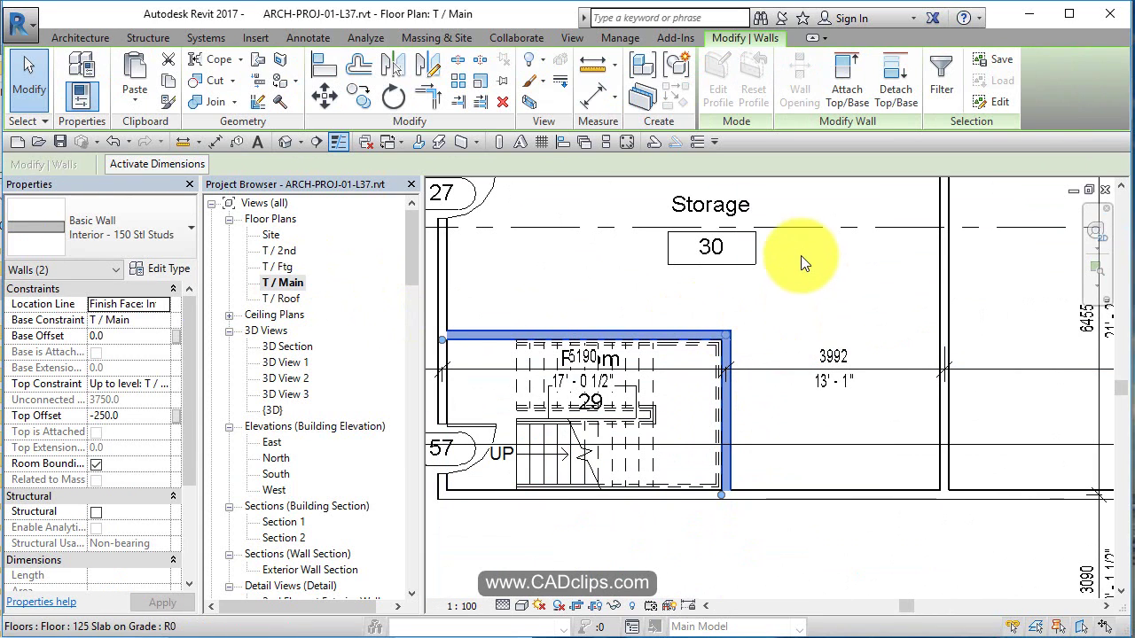
pyautogui.doubleClick(285, 252)
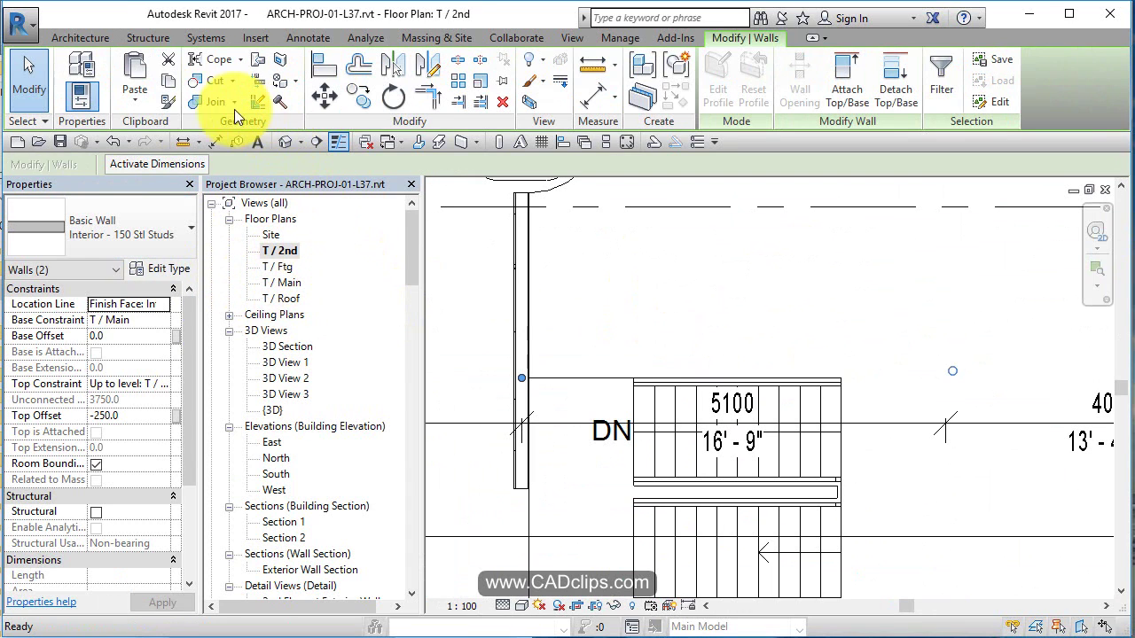
pyautogui.click(136, 97)
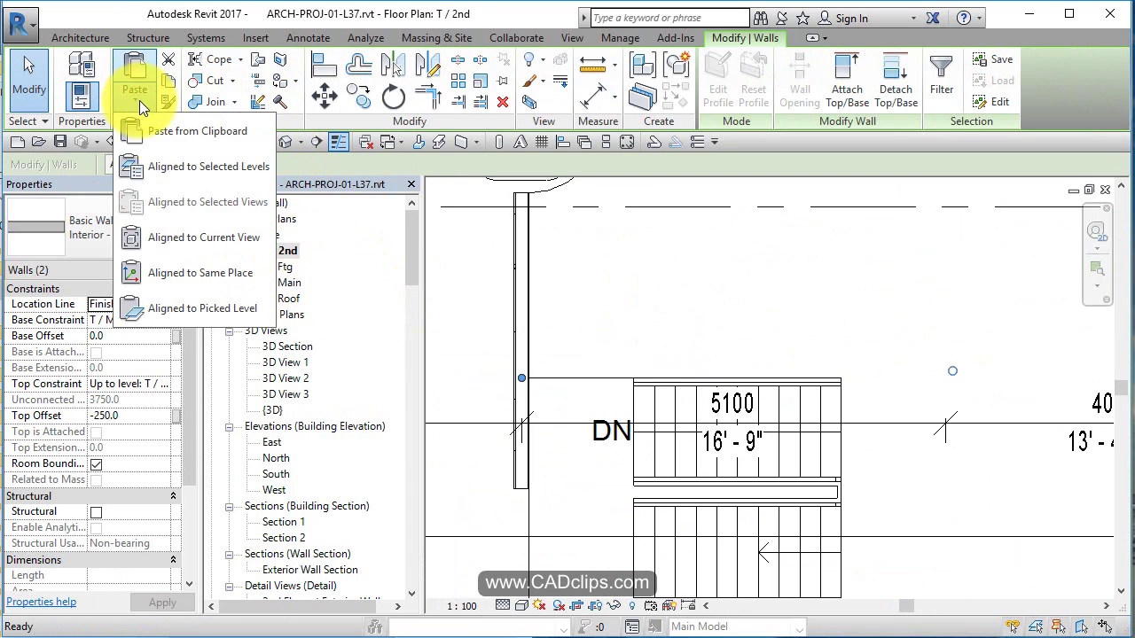
pyautogui.click(207, 237)
# - Move the dimension string's witness line beside the stair from the wall face to the centreline of the pasted stair wall
pyautogui.scroll(-1, 718, 355)
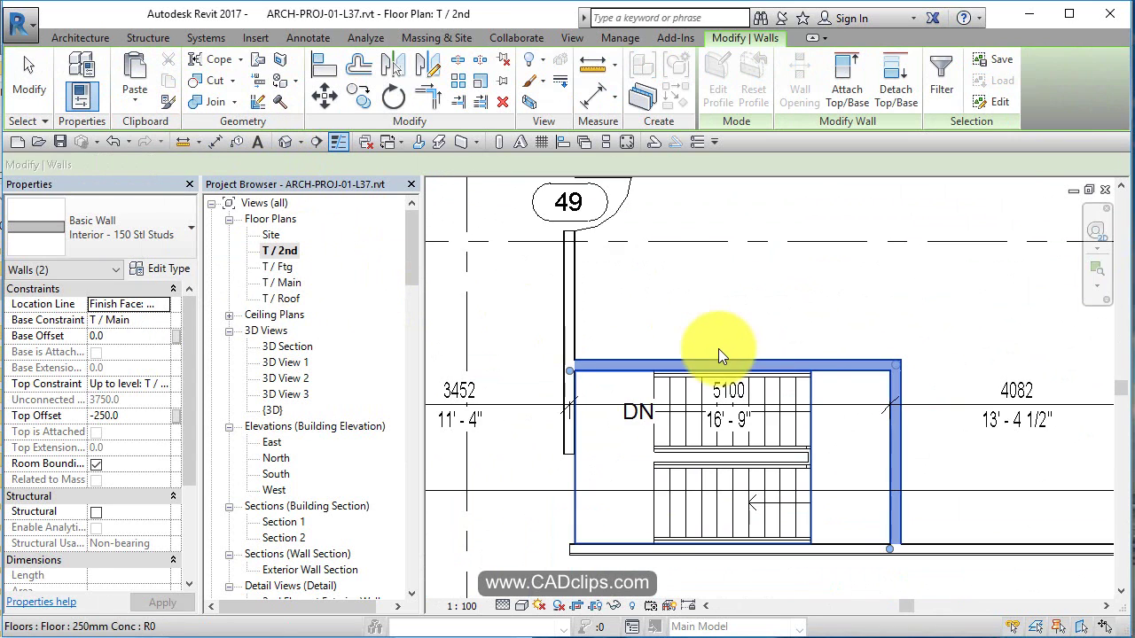
pyautogui.moveTo(718, 348); pyautogui.dragTo(608, 260, button='middle')
pyautogui.click(836, 329)
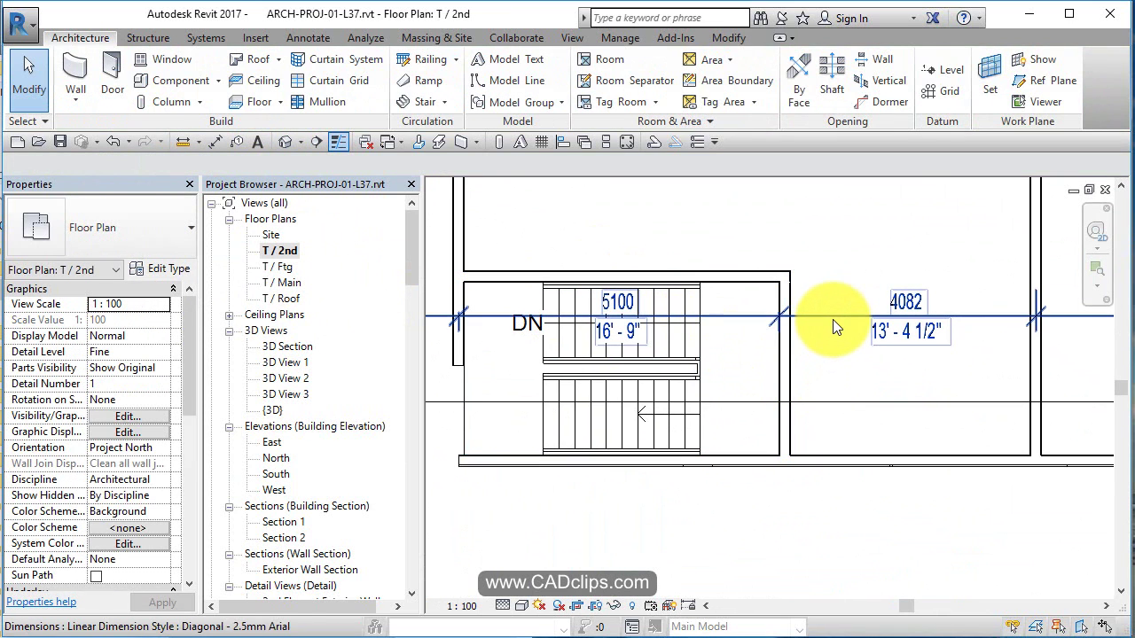
pyautogui.click(814, 335)
pyautogui.scroll(2, 815, 334)
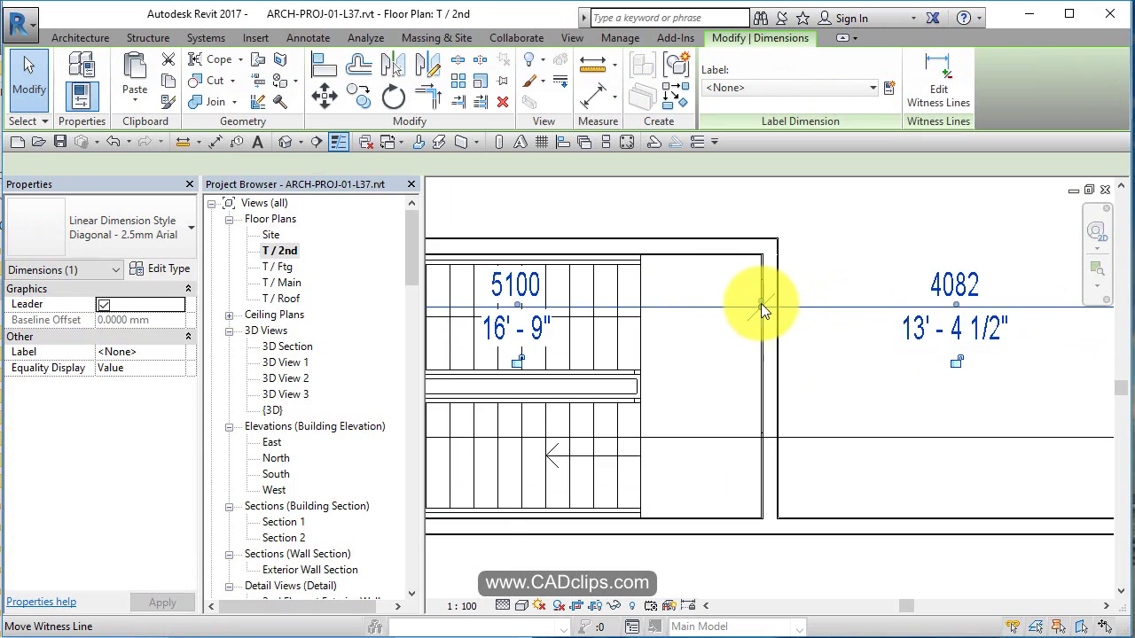
pyautogui.scroll(2, 761, 303)
pyautogui.moveTo(761, 297); pyautogui.dragTo(763, 265)
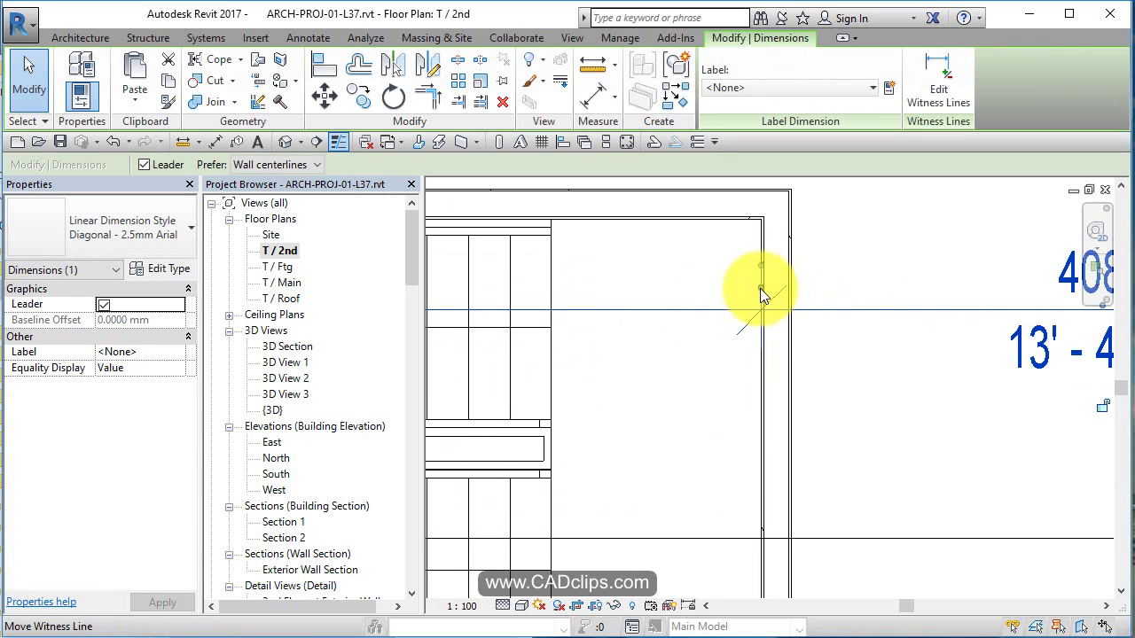
pyautogui.moveTo(760, 288); pyautogui.dragTo(775, 334)
pyautogui.scroll(-1, 778, 349)
pyautogui.scroll(-1, 785, 357)
pyautogui.press('Escape')
# - Add an aligned dimension string beside the T / 2nd stair, referencing the centrelines of the three horizontal walls from the stair to above door 49
pyautogui.scroll(-1, 791, 363)
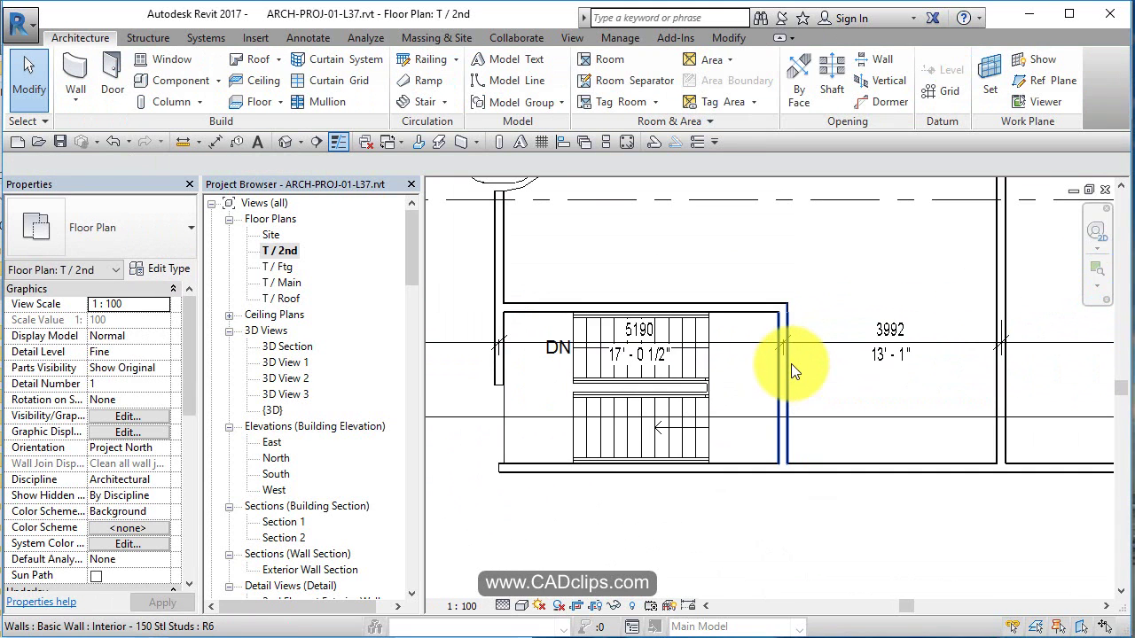
pyautogui.scroll(-1, 791, 363)
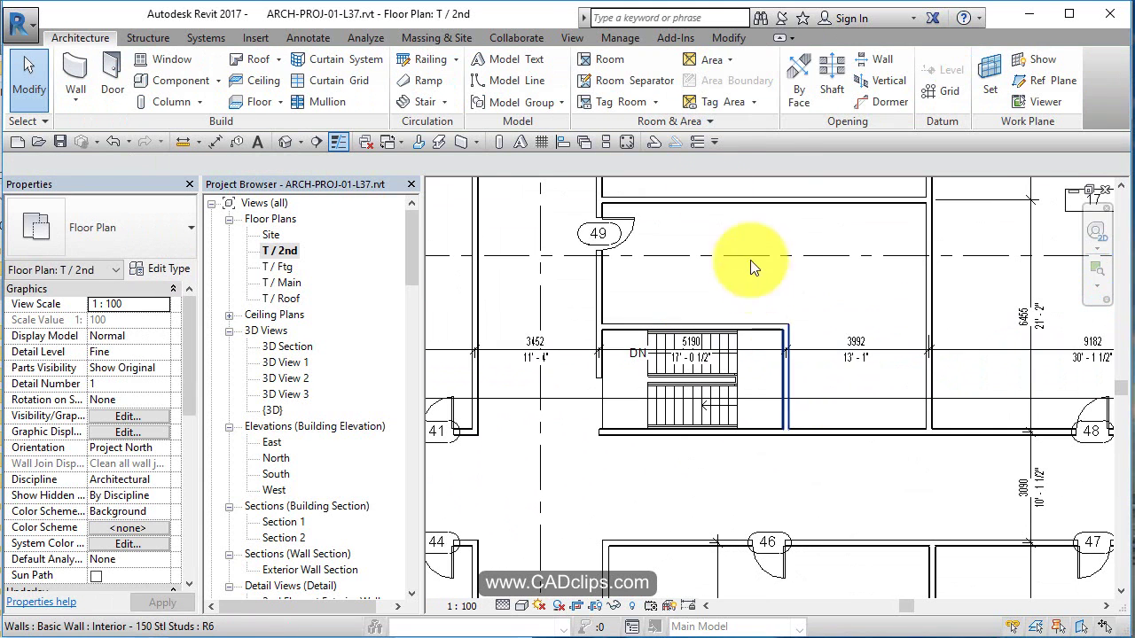
pyautogui.click(215, 141)
pyautogui.click(826, 429)
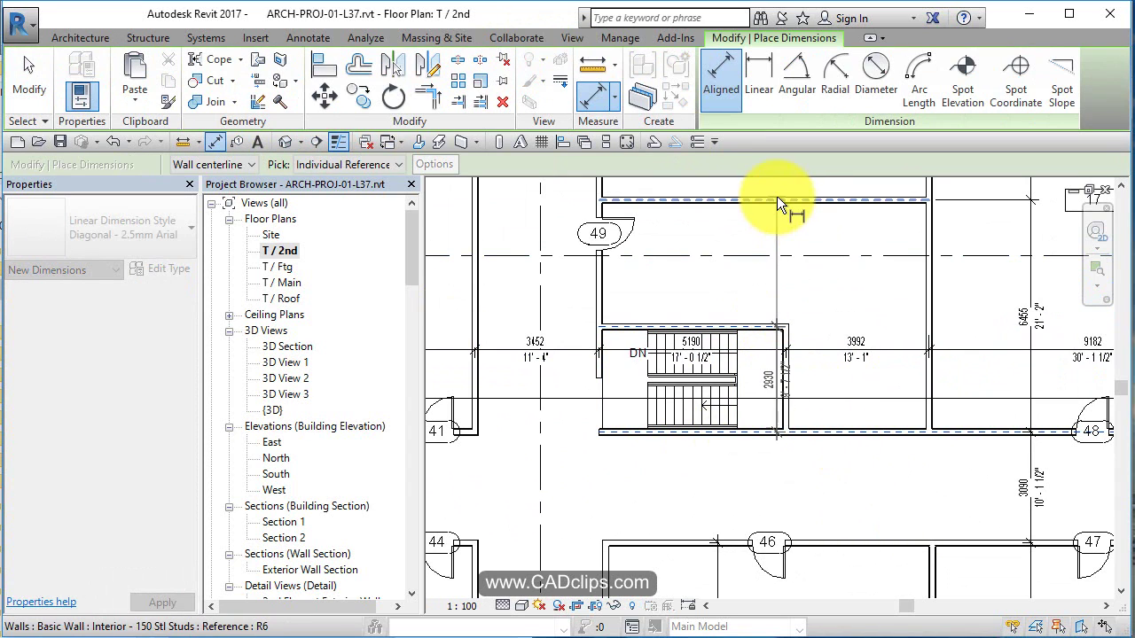
pyautogui.click(777, 199)
pyautogui.click(816, 286)
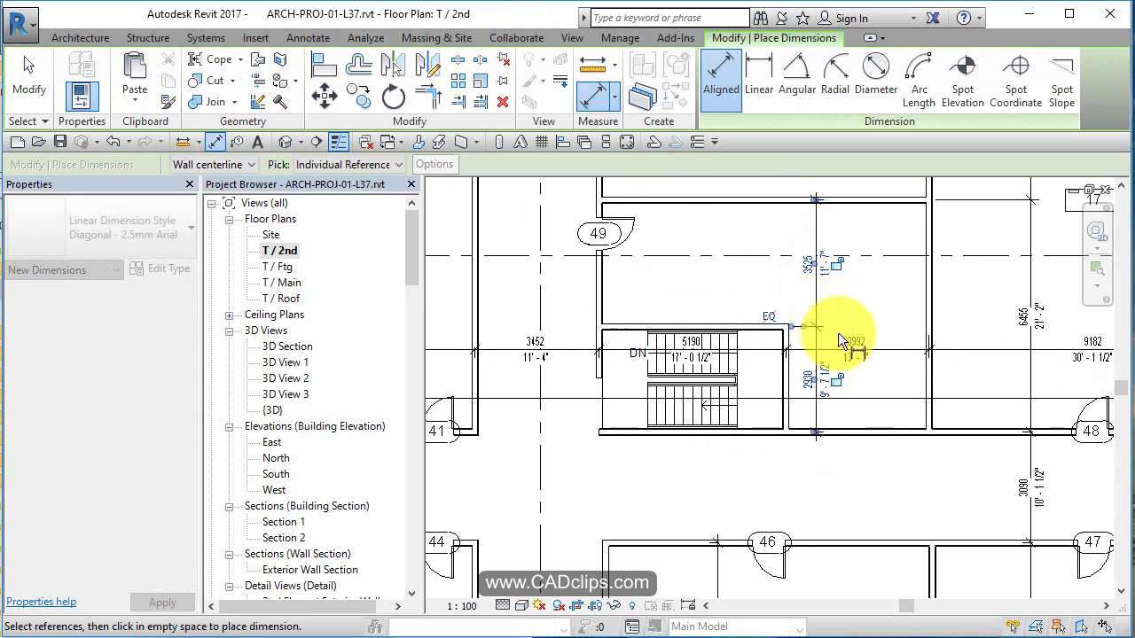
pyautogui.press('Escape')
pyautogui.press('Escape')
# - In the T / Main plan, add a matching aligned dimension string through Storage 30, referencing both stair enclosure walls and Storage's far wall
pyautogui.doubleClick(275, 283)
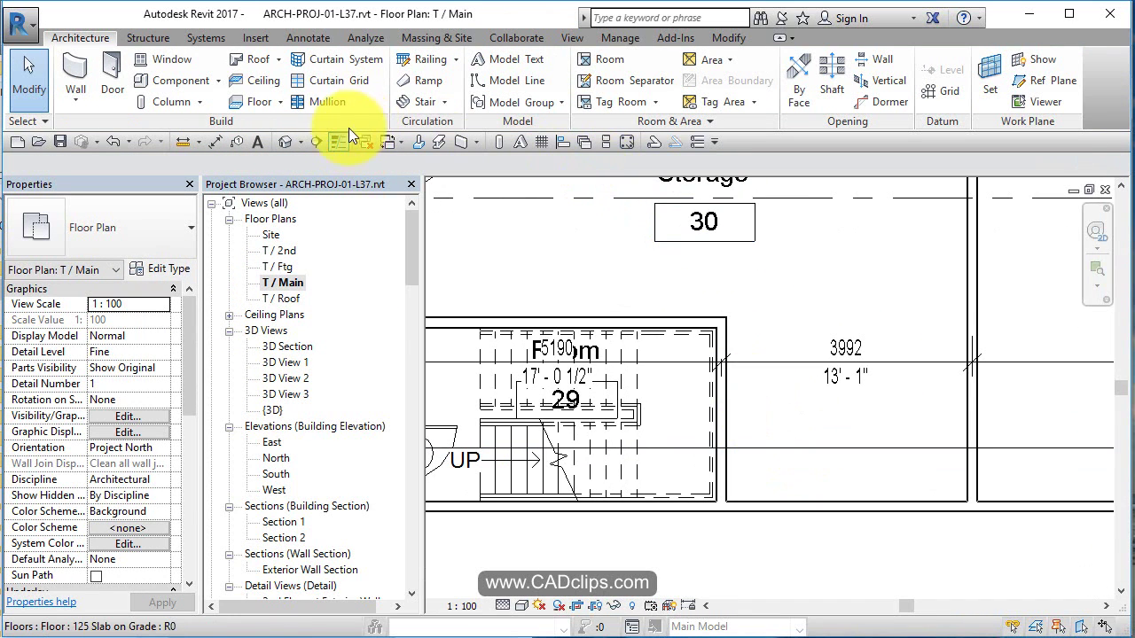
pyautogui.click(215, 142)
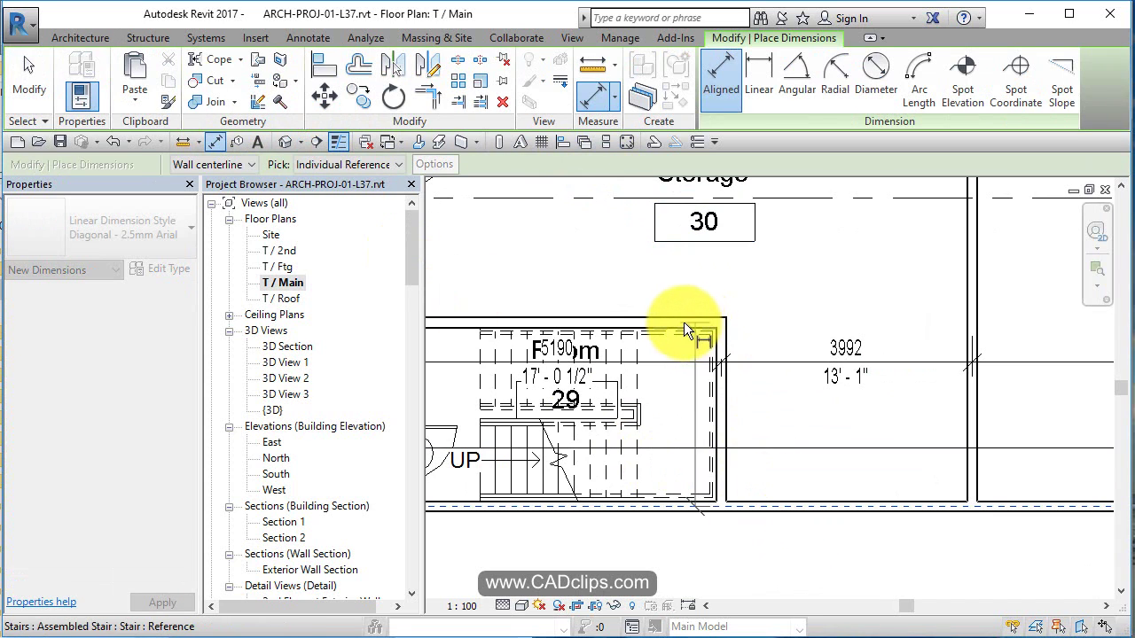
pyautogui.moveTo(694, 304); pyautogui.dragTo(759, 488, button='middle')
pyautogui.click(714, 246)
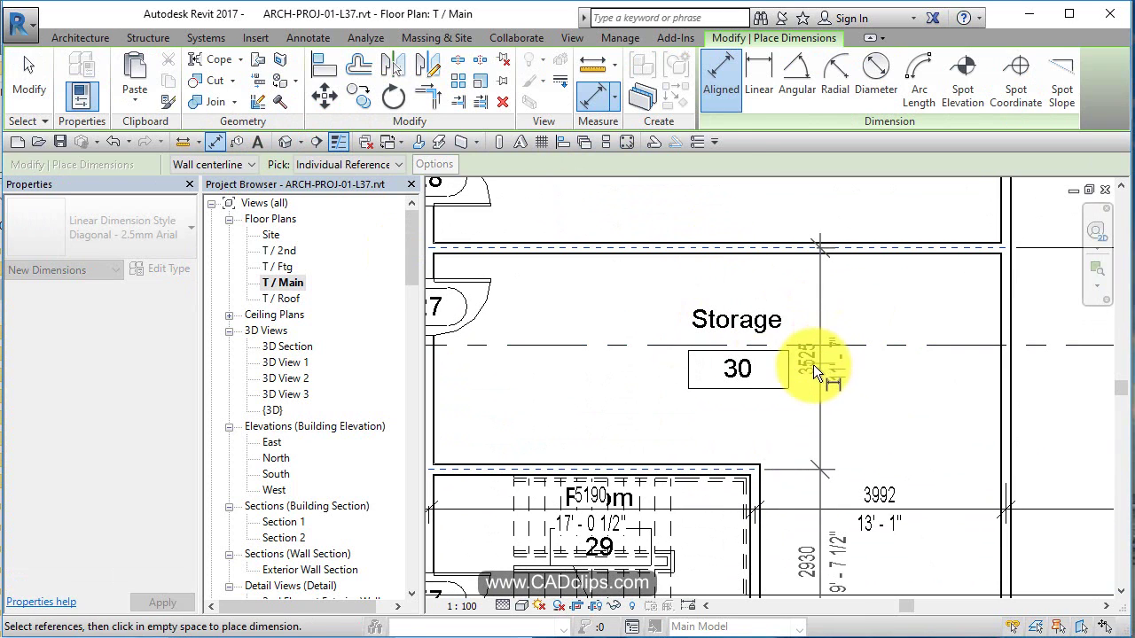
pyautogui.click(823, 376)
pyautogui.scroll(-3, 830, 425)
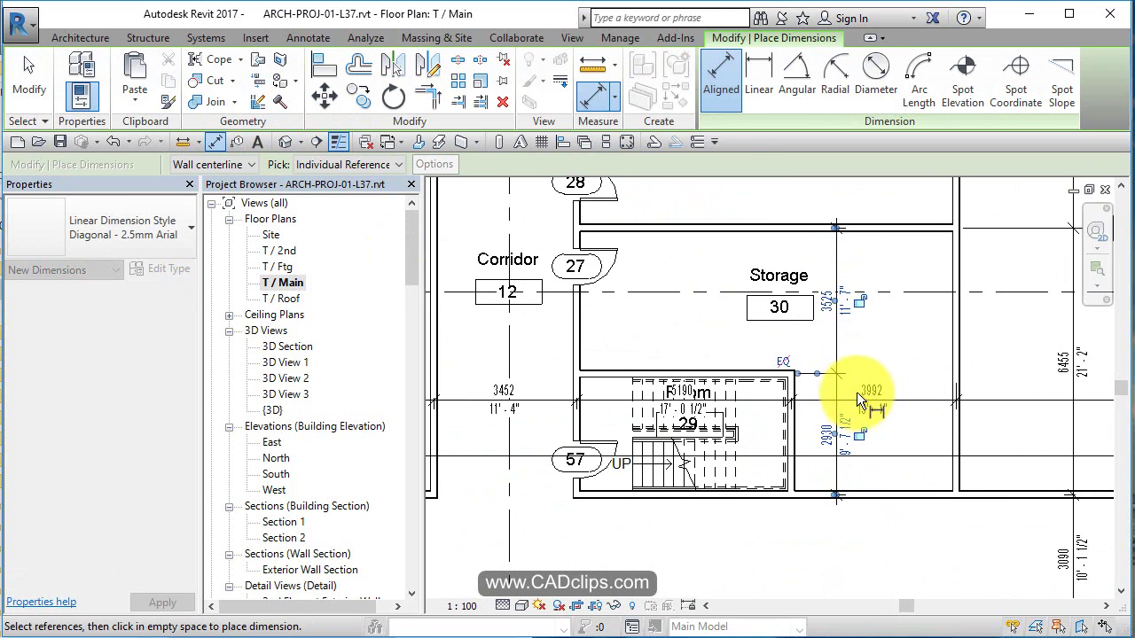
pyautogui.scroll(2, 687, 446)
pyautogui.press('Escape')
pyautogui.press('Escape')
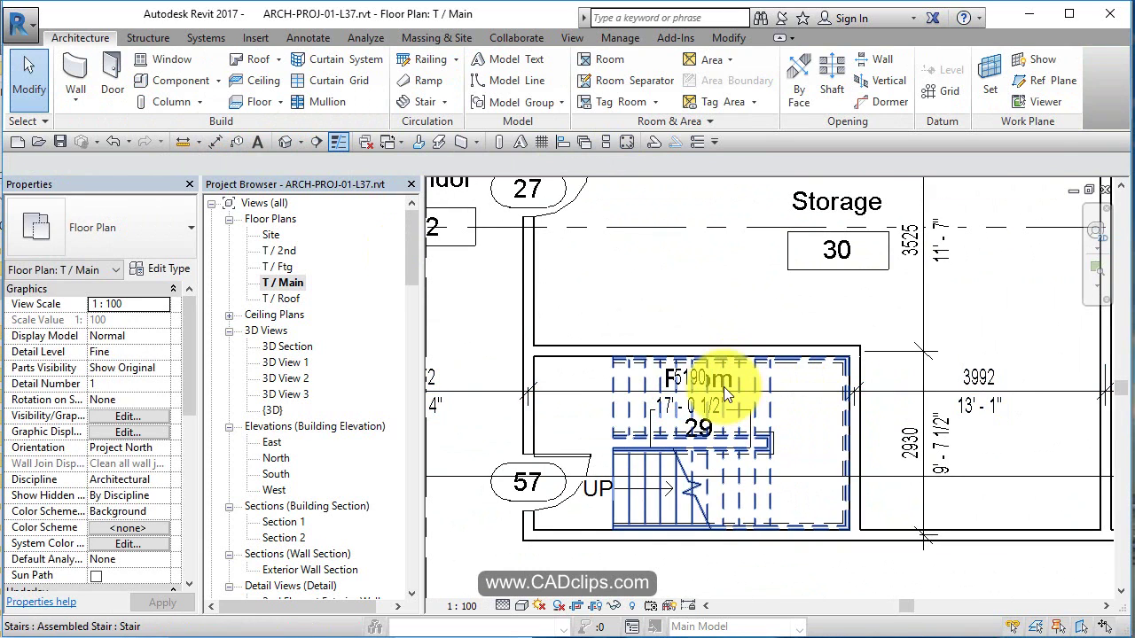
# - Move the tag of room 29 clear of the dimension text and rename the room to Stair
pyautogui.scroll(2, 726, 383)
pyautogui.press('Tab')
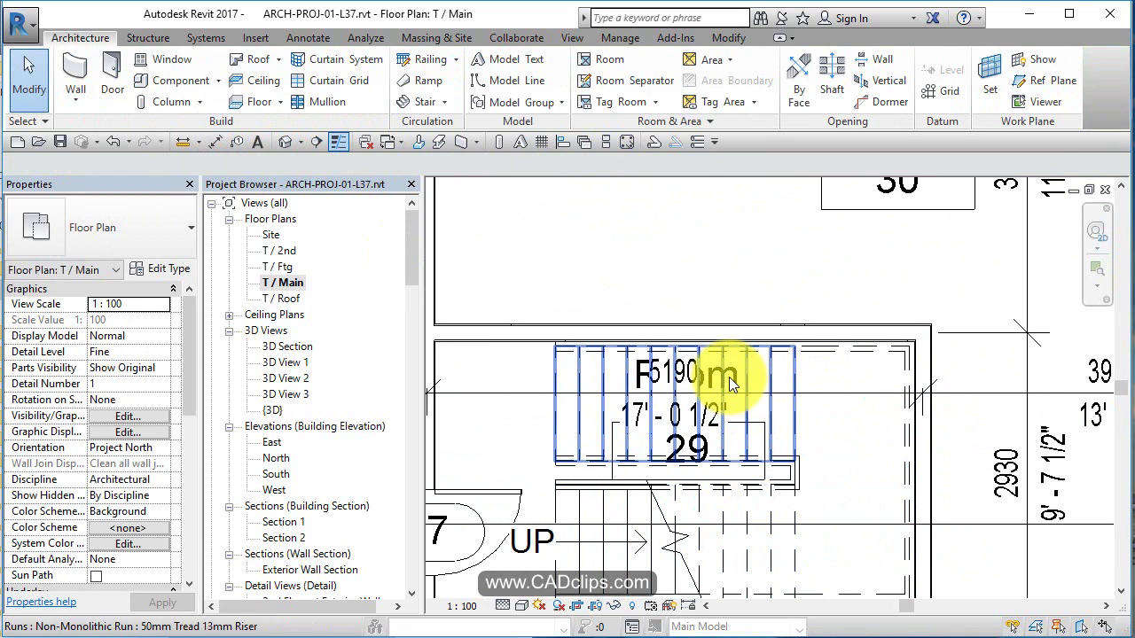
pyautogui.moveTo(760, 381); pyautogui.dragTo(838, 456)
pyautogui.click(780, 451)
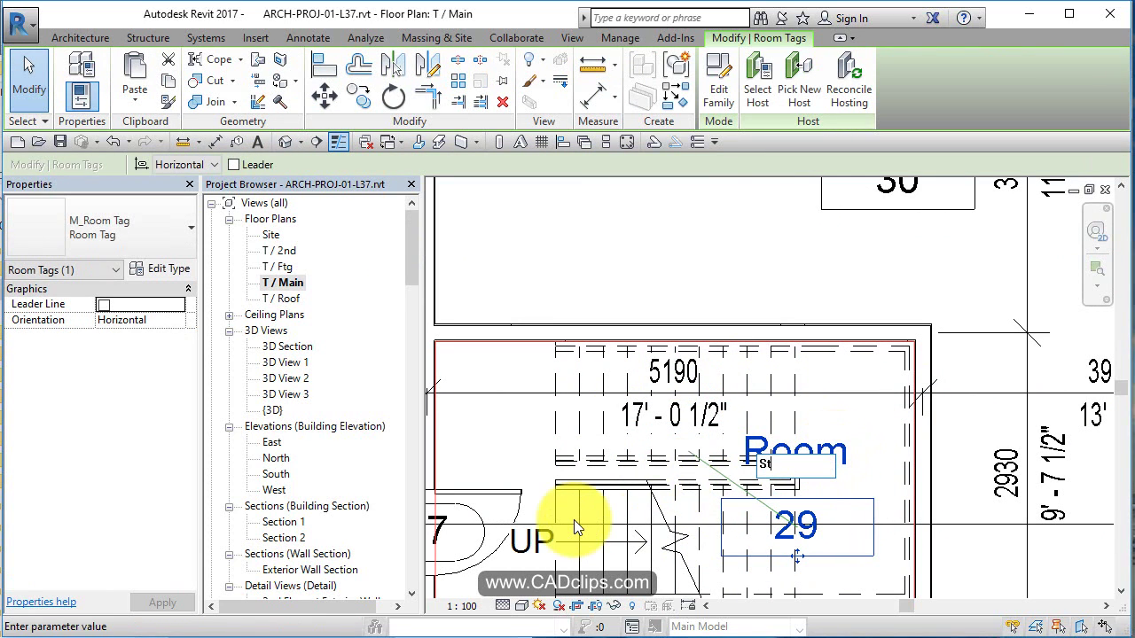
pyautogui.click(695, 277)
pyautogui.click(696, 278)
pyautogui.press('Escape')
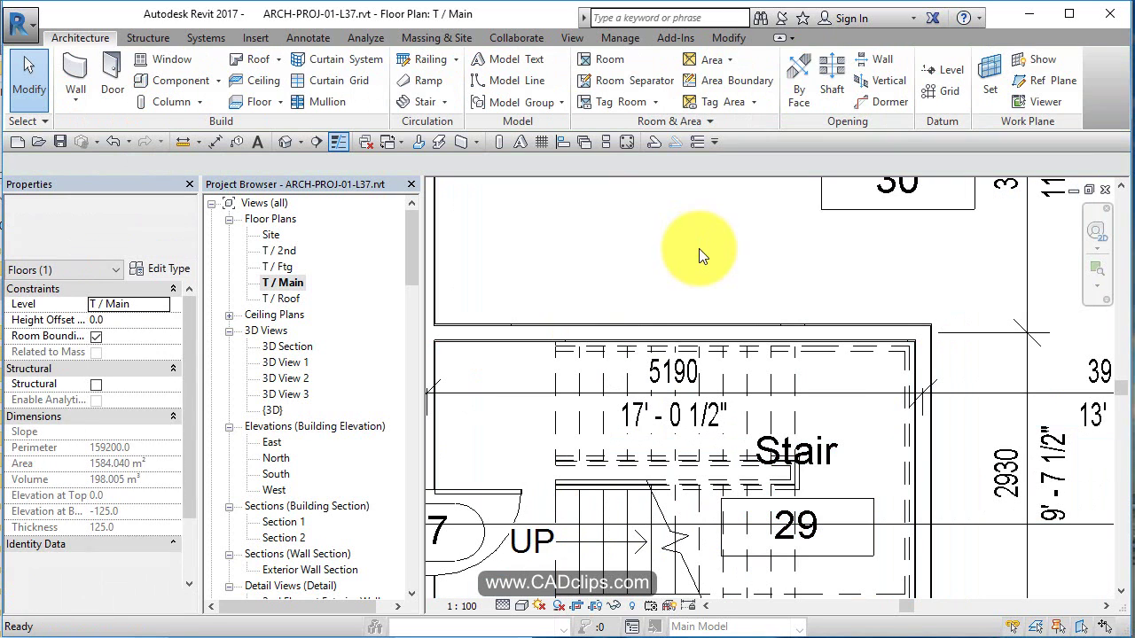
# - In the T / 2nd plan, trim the corridor wall beside the stair to a corner with the long wall below it, closing the stair enclosure
pyautogui.doubleClick(280, 252)
pyautogui.scroll(3, 722, 326)
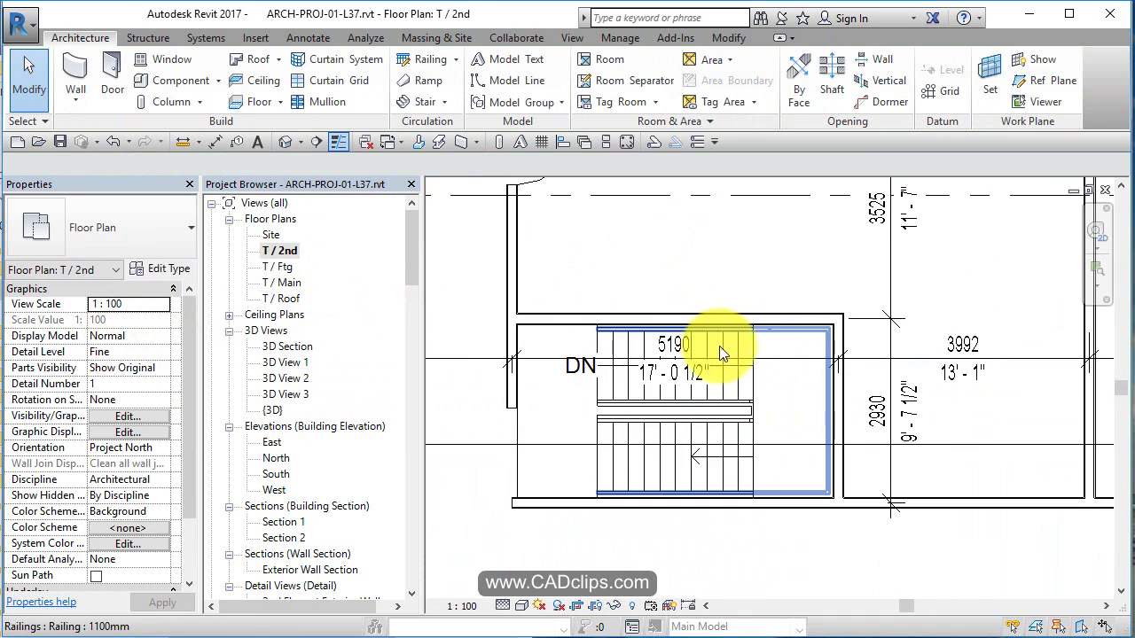
pyautogui.scroll(-3, 725, 352)
pyautogui.scroll(2, 620, 415)
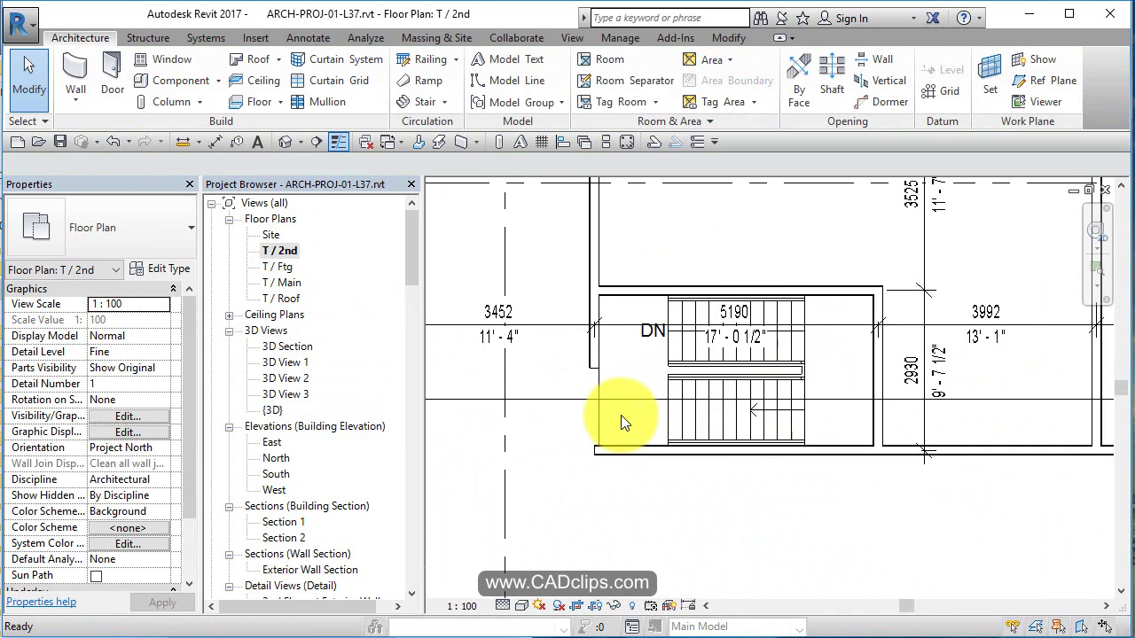
pyautogui.press('t')
pyautogui.press('r')
pyautogui.click(590, 358)
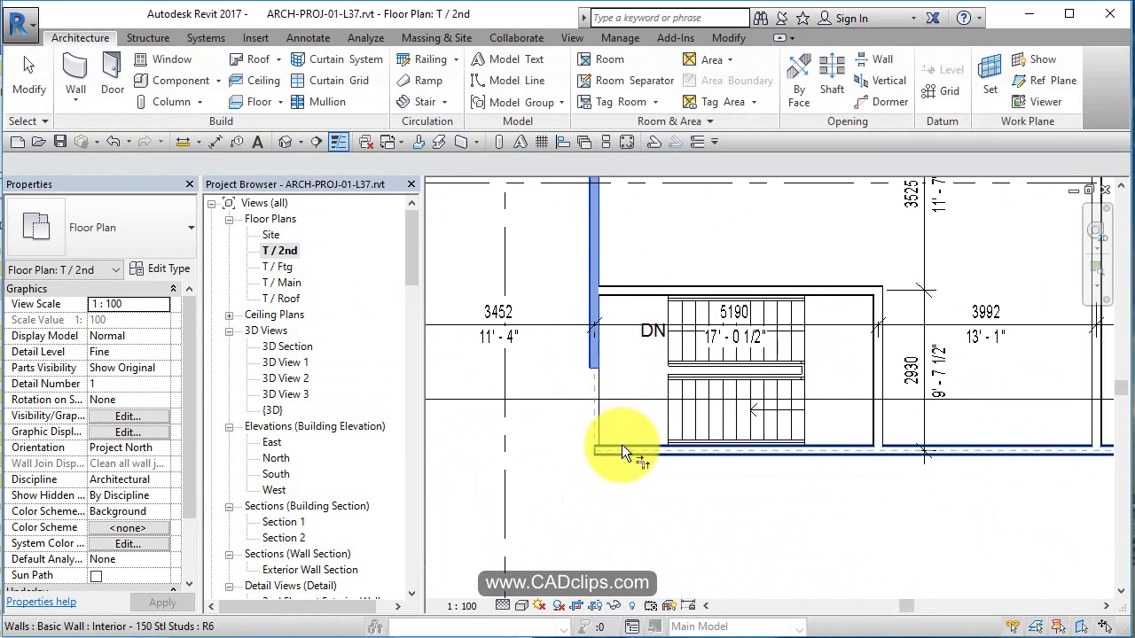
pyautogui.click(614, 513)
pyautogui.scroll(-2, 614, 512)
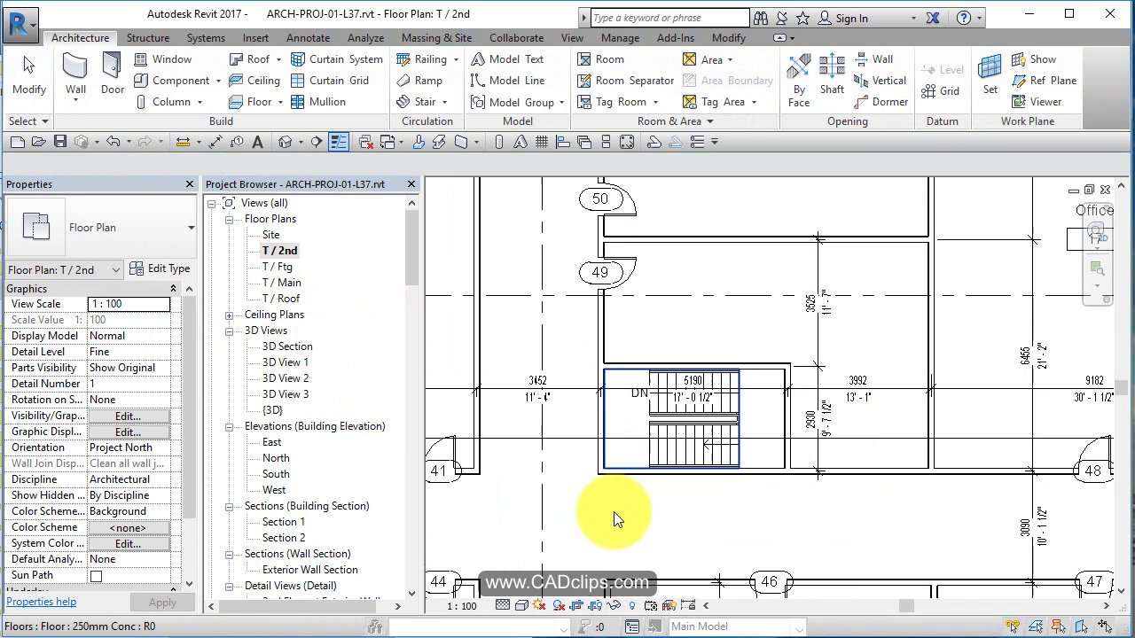
pyautogui.press('Escape')
# - Place a 900 x 2000mm single-panel door matching door 49 in the stair enclosure's corridor wall, swinging into the stair
pyautogui.click(633, 268)
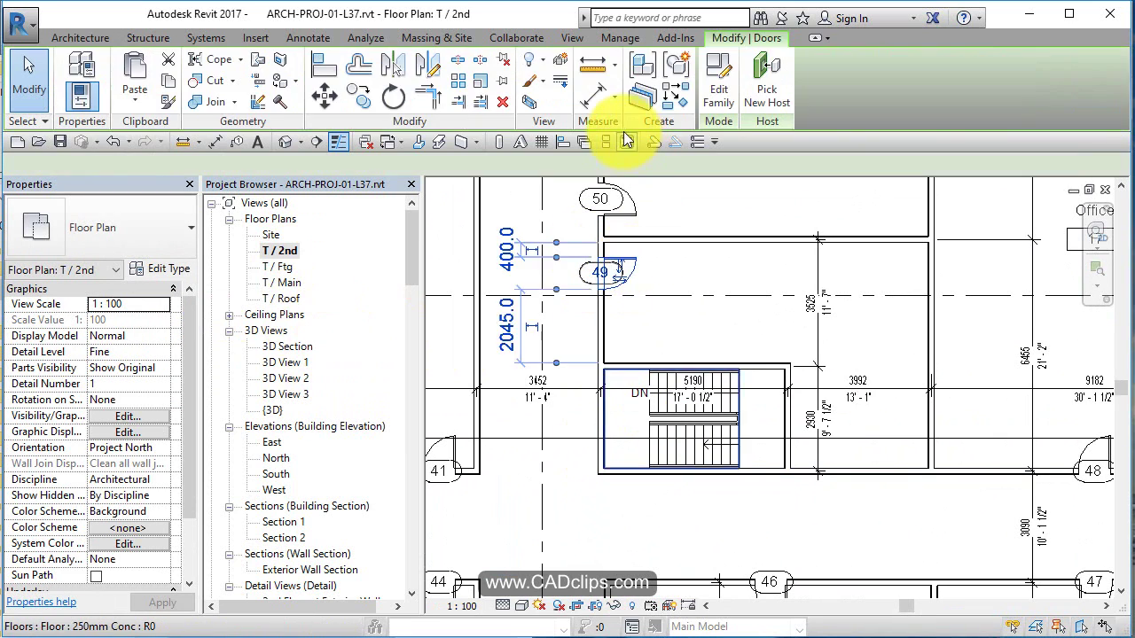
pyautogui.click(678, 97)
pyautogui.scroll(3, 616, 468)
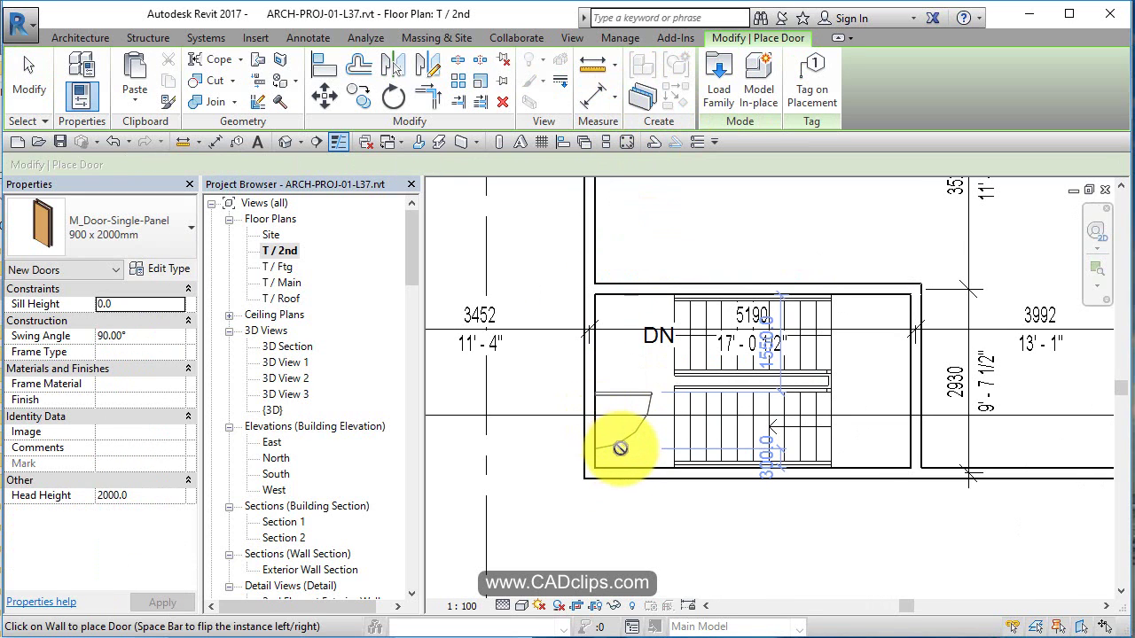
pyautogui.click(621, 443)
pyautogui.press('Escape')
pyautogui.press('Escape')
pyautogui.scroll(-2, 644, 435)
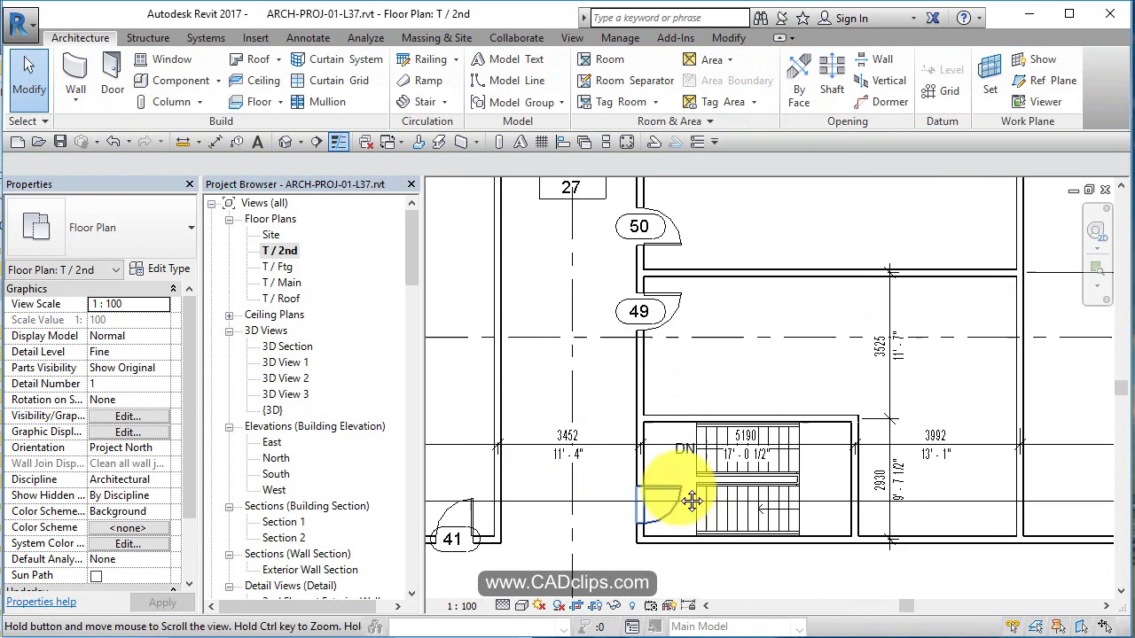
# - Tag the new stair door with the same door tag type as door 49
pyautogui.click(621, 310)
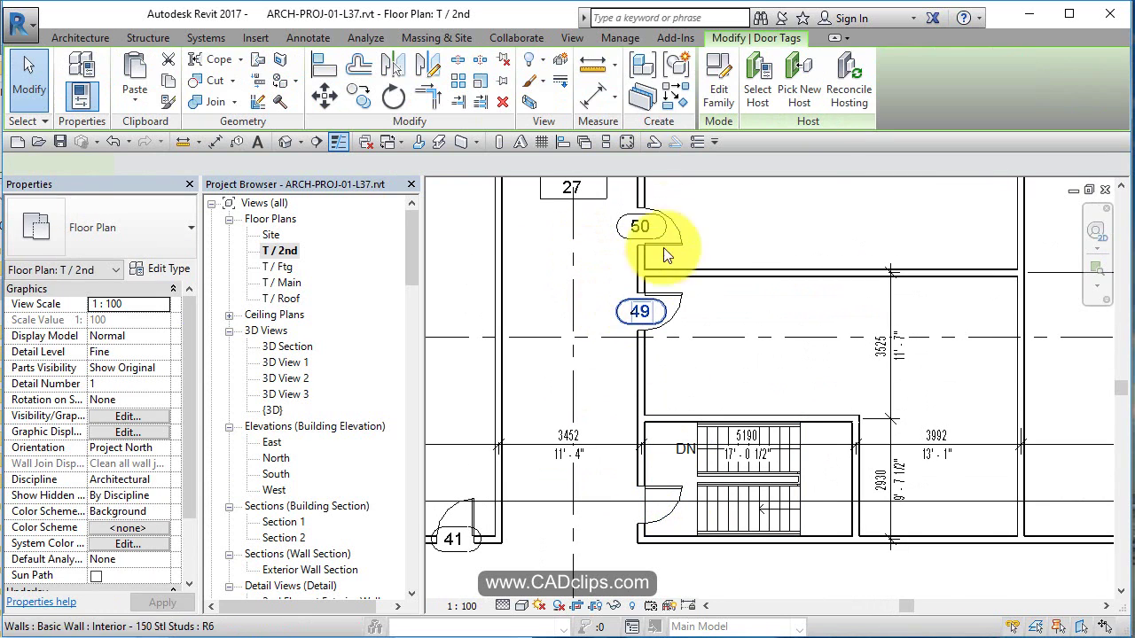
pyautogui.click(677, 102)
pyautogui.scroll(2, 660, 506)
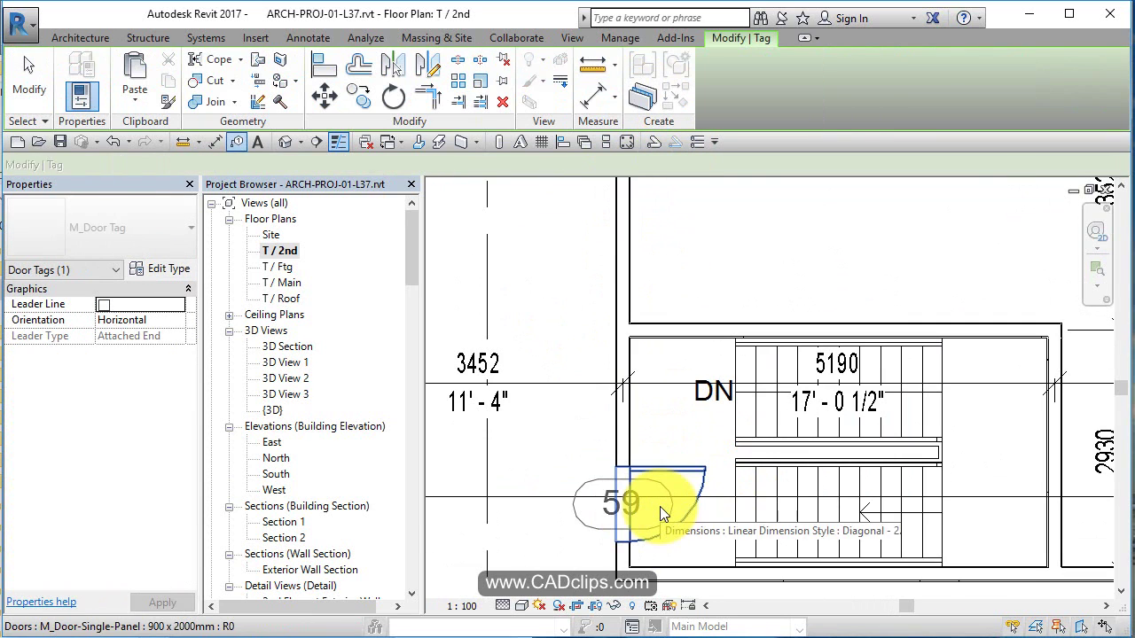
pyautogui.click(660, 506)
pyautogui.press('Escape')
pyautogui.scroll(-3, 736, 515)
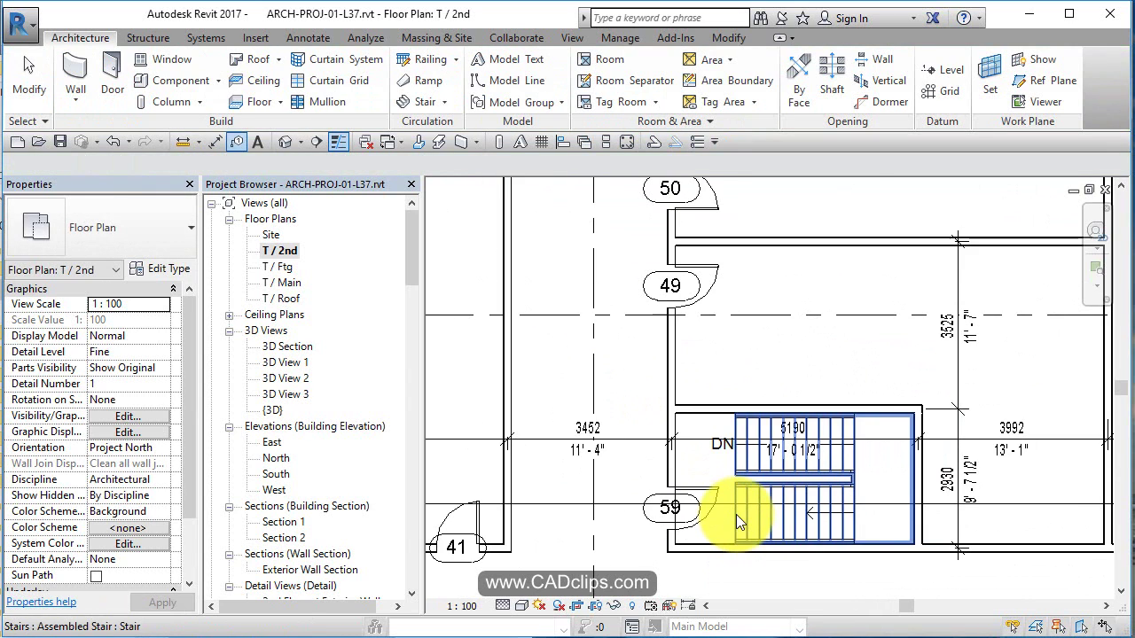
pyautogui.moveTo(713, 500); pyautogui.dragTo(624, 437, button='middle')
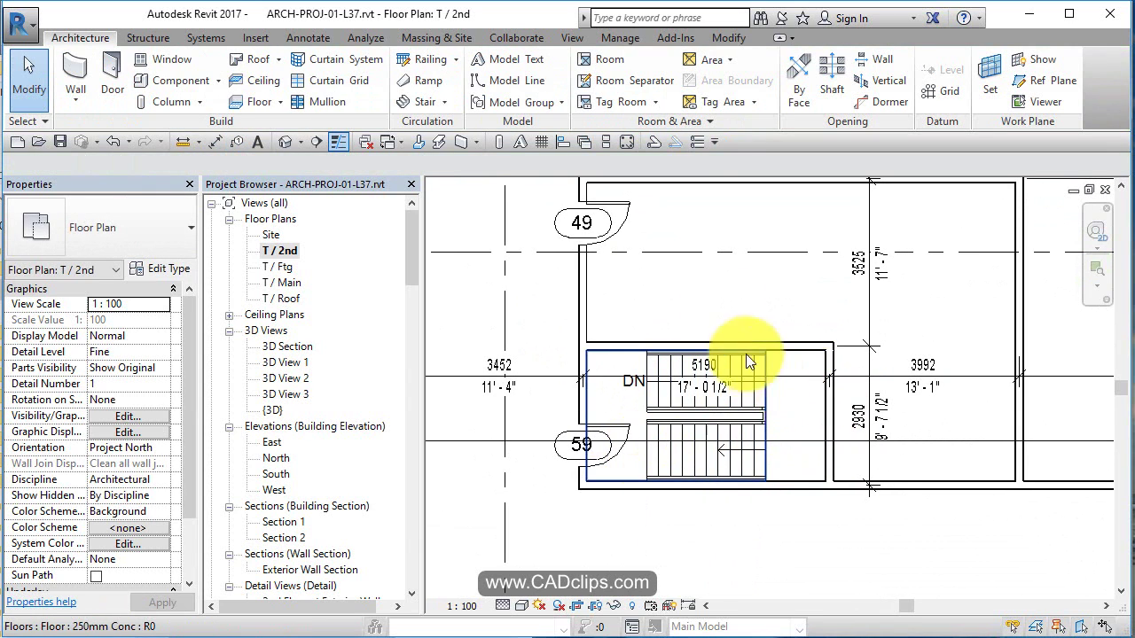
# - Place a tagged room inside the second-floor stair enclosure and name it Stair
pyautogui.click(610, 59)
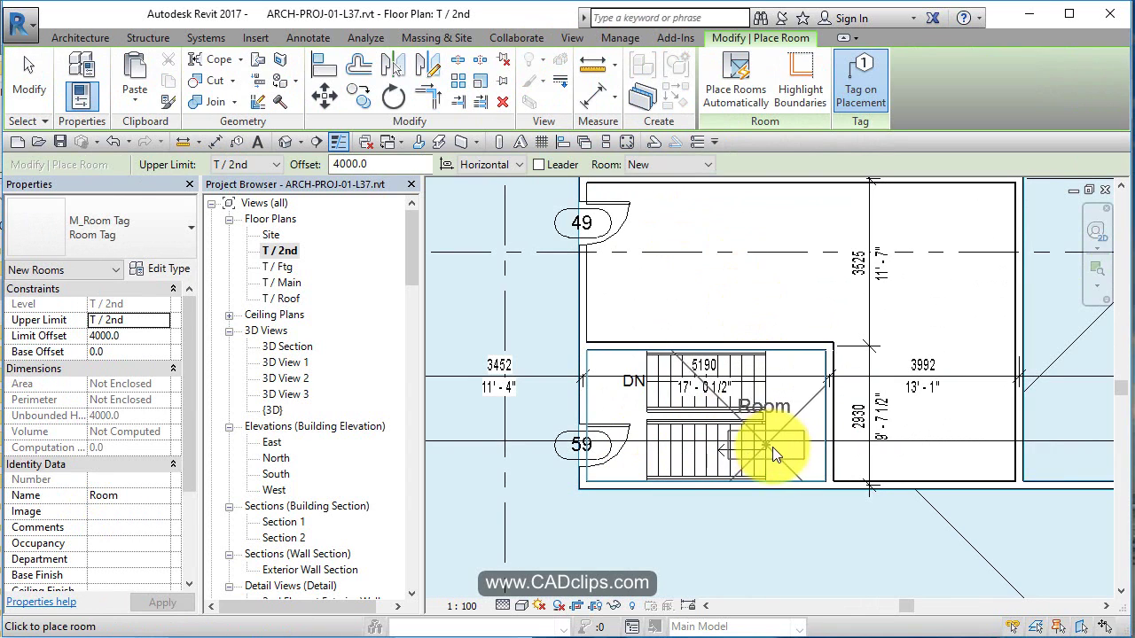
pyautogui.click(781, 436)
pyautogui.press('Escape')
pyautogui.press('Escape')
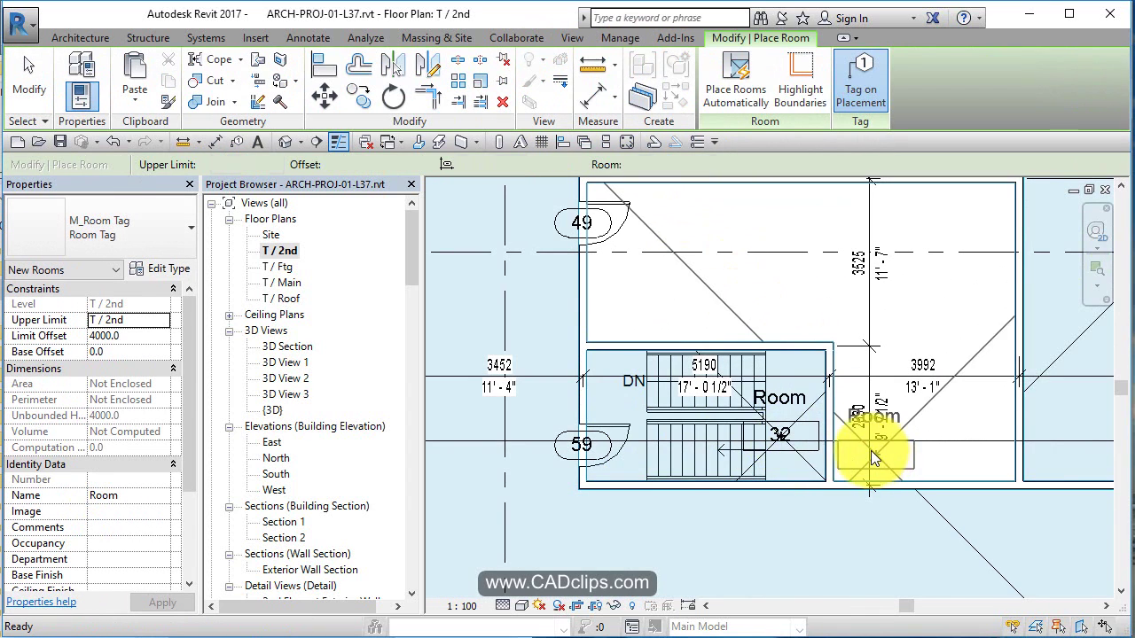
pyautogui.click(780, 399)
pyautogui.click(778, 398)
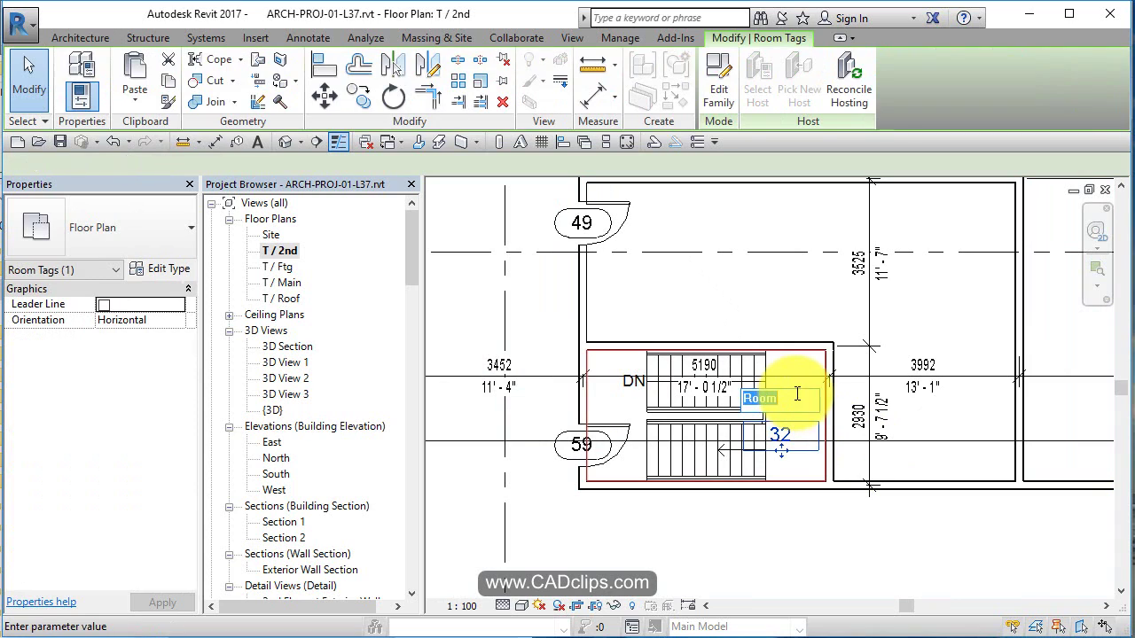
pyautogui.write('St')
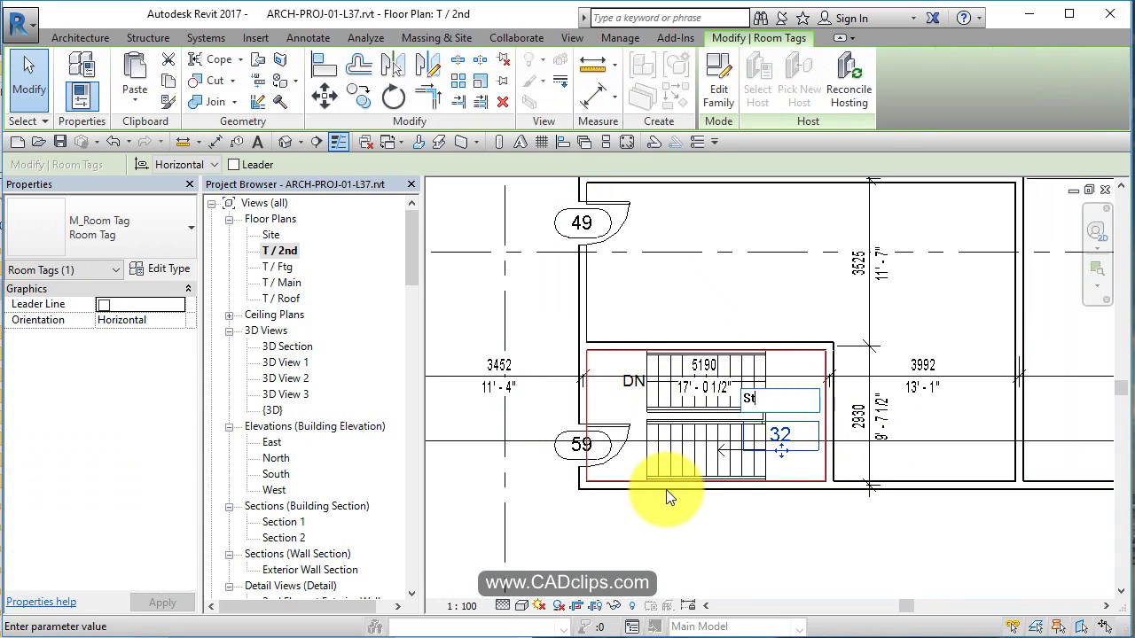
pyautogui.write('air')
pyautogui.click(689, 321)
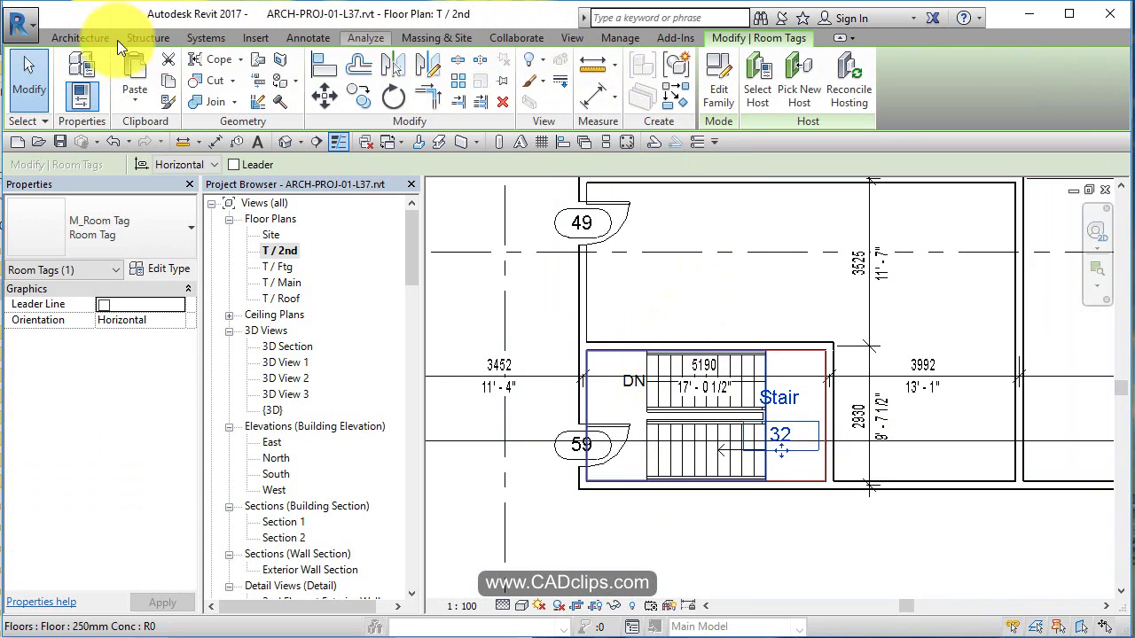
# - Place a tagged room in the L-shaped space around the stair, entered by door 49, and name it Storage
pyautogui.click(84, 37)
pyautogui.click(615, 66)
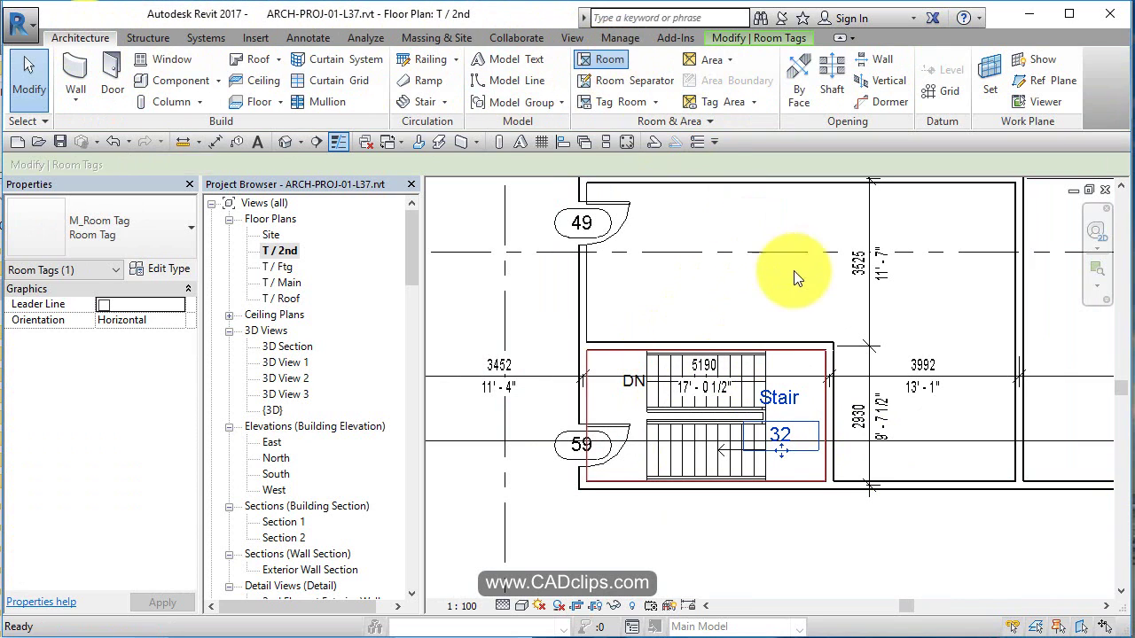
pyautogui.scroll(-2, 802, 288)
pyautogui.click(794, 266)
pyautogui.press('Escape')
pyautogui.press('Escape')
pyautogui.scroll(2, 800, 231)
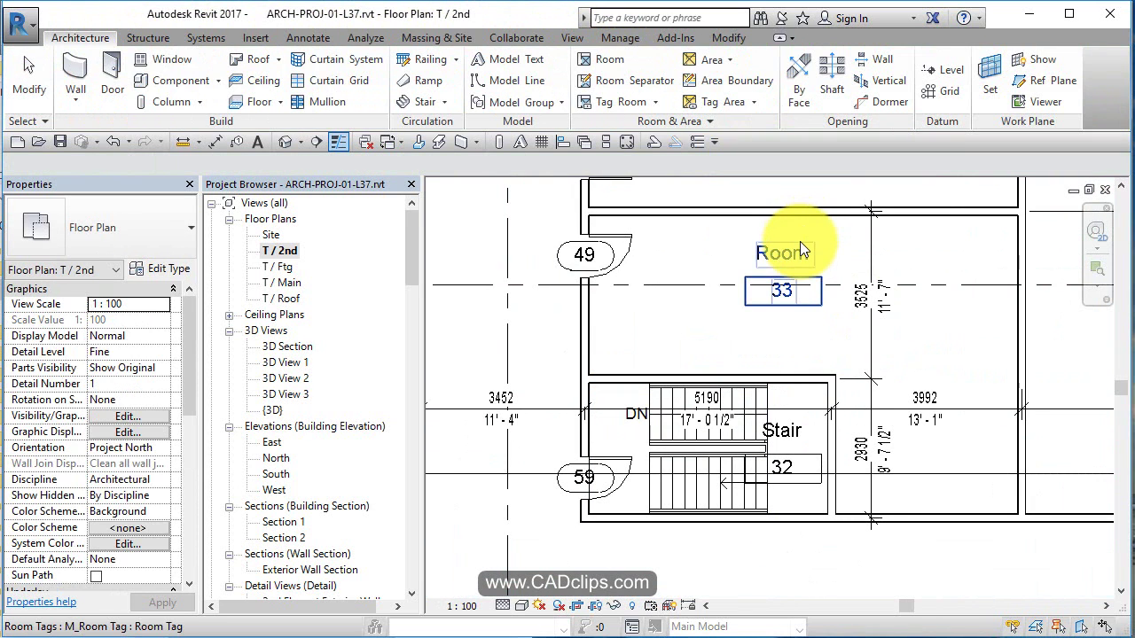
pyautogui.doubleClick(803, 243)
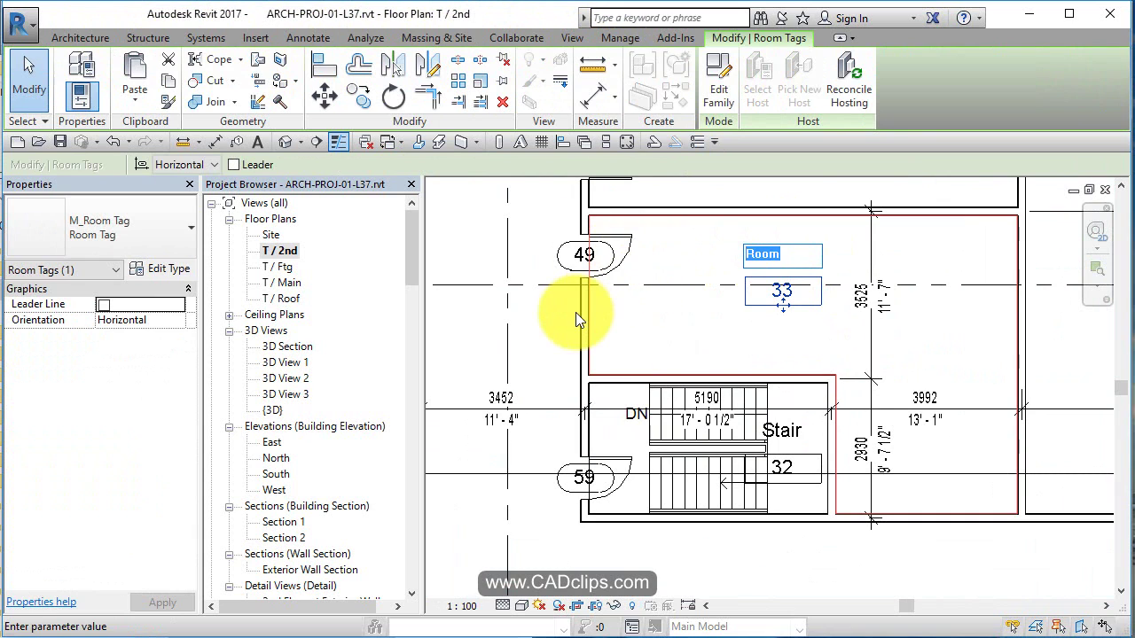
pyautogui.write('Storage')
pyautogui.click(754, 346)
pyautogui.scroll(-2, 768, 359)
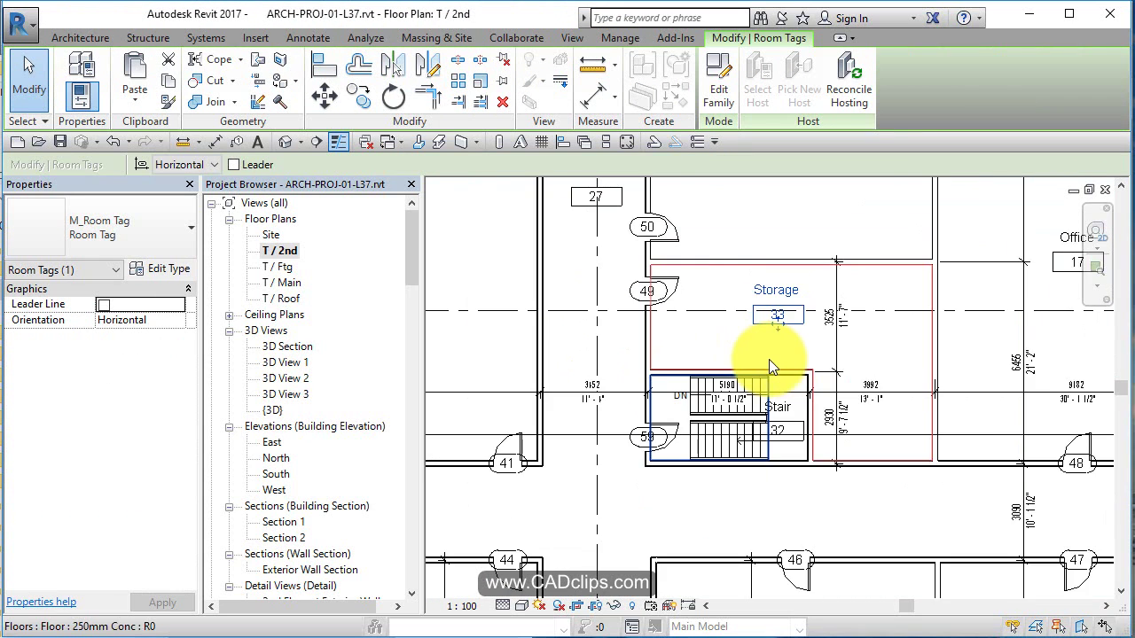
pyautogui.scroll(-2, 769, 359)
pyautogui.press('Escape')
# - Open sheet A102 - Main Floor and shift the two shorter schedules slightly away from the door schedule
pyautogui.scroll(-3, 824, 425)
pyautogui.scroll(-6, 296, 521)
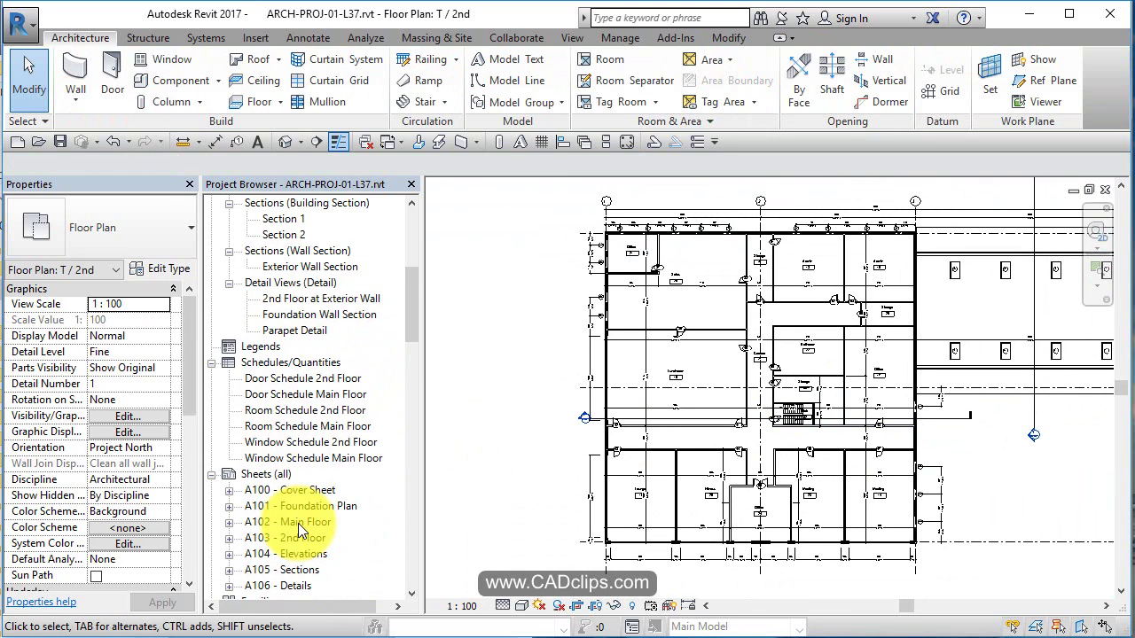
pyautogui.scroll(-2, 298, 524)
pyautogui.doubleClick(321, 442)
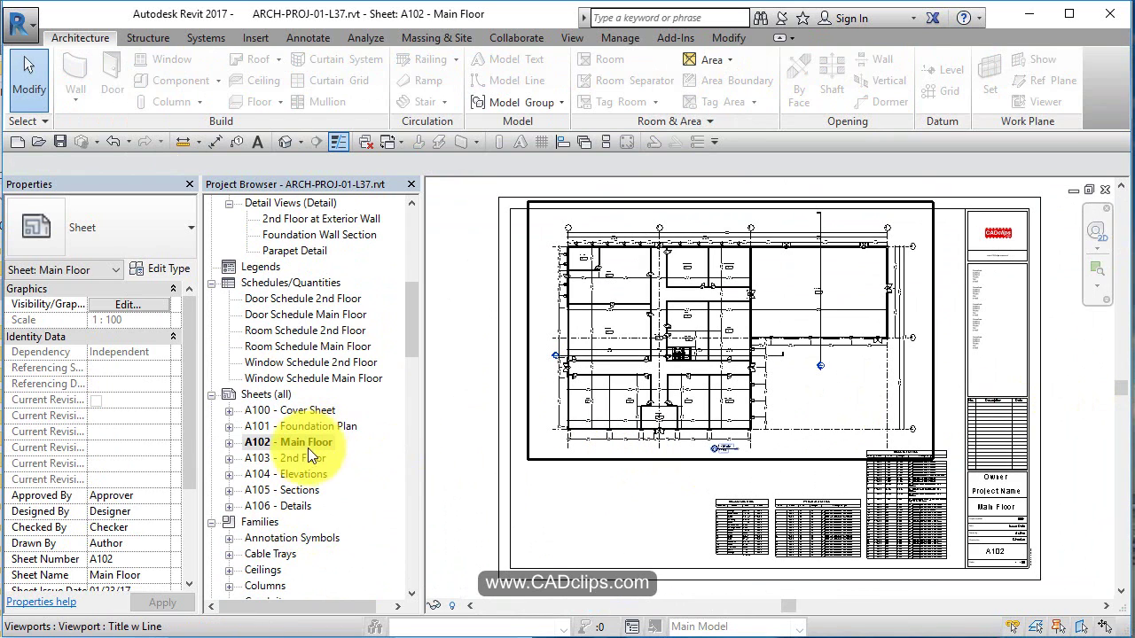
pyautogui.click(729, 526)
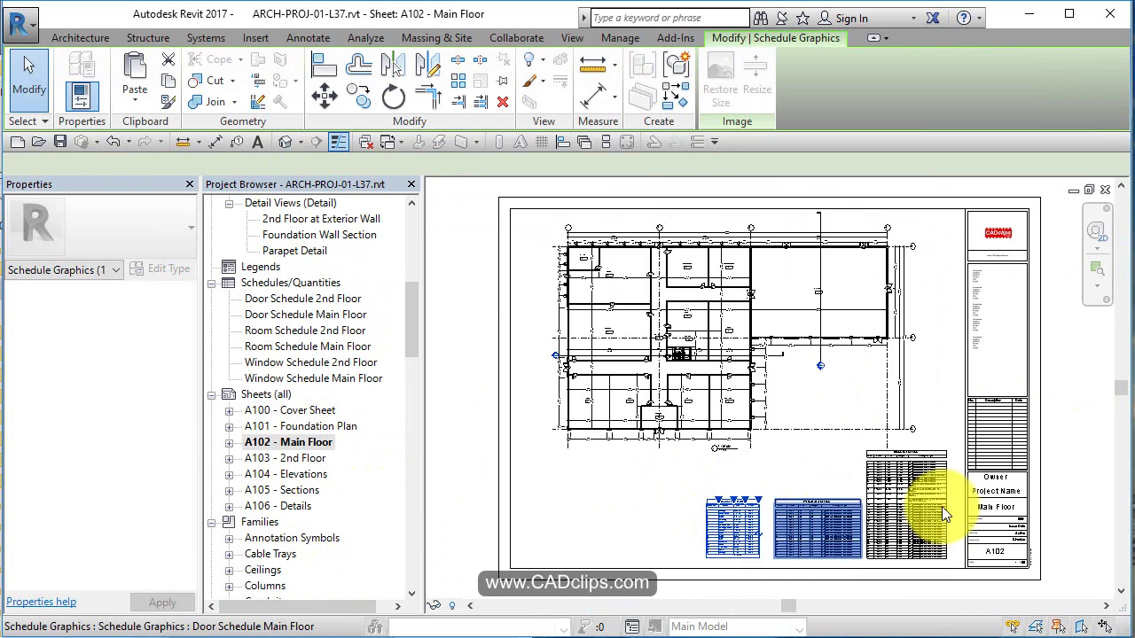
pyautogui.click(1077, 479)
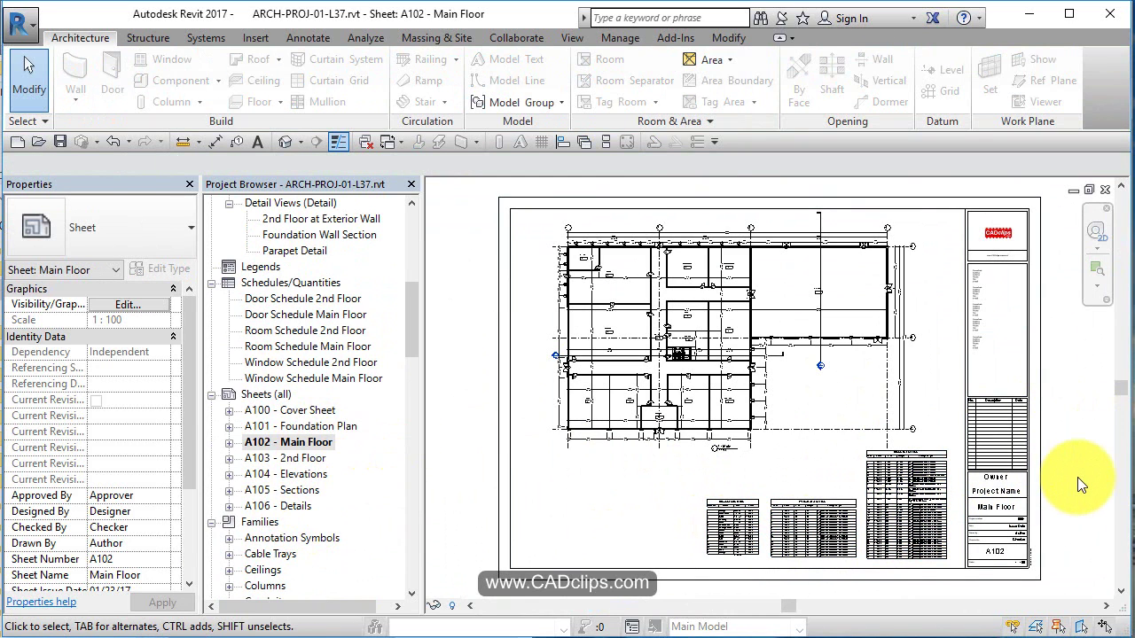